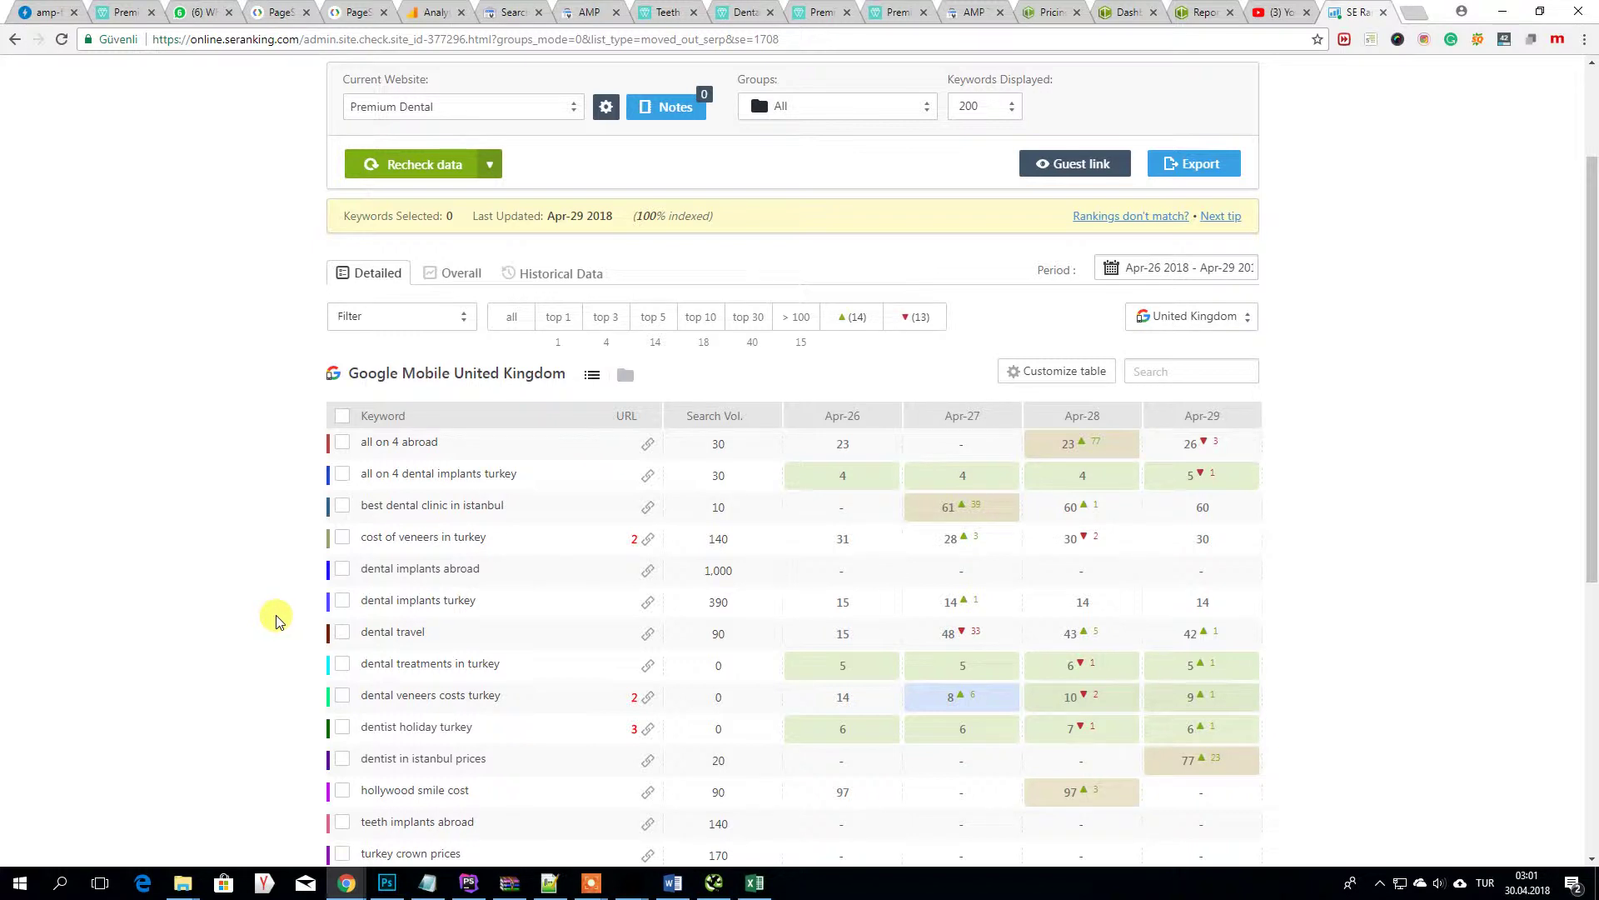
- Review the Google Mobile United Kingdom rankings table, then return to the Dashboard overview
scroll(276, 621, up, 2)
scroll(275, 625, down, 3)
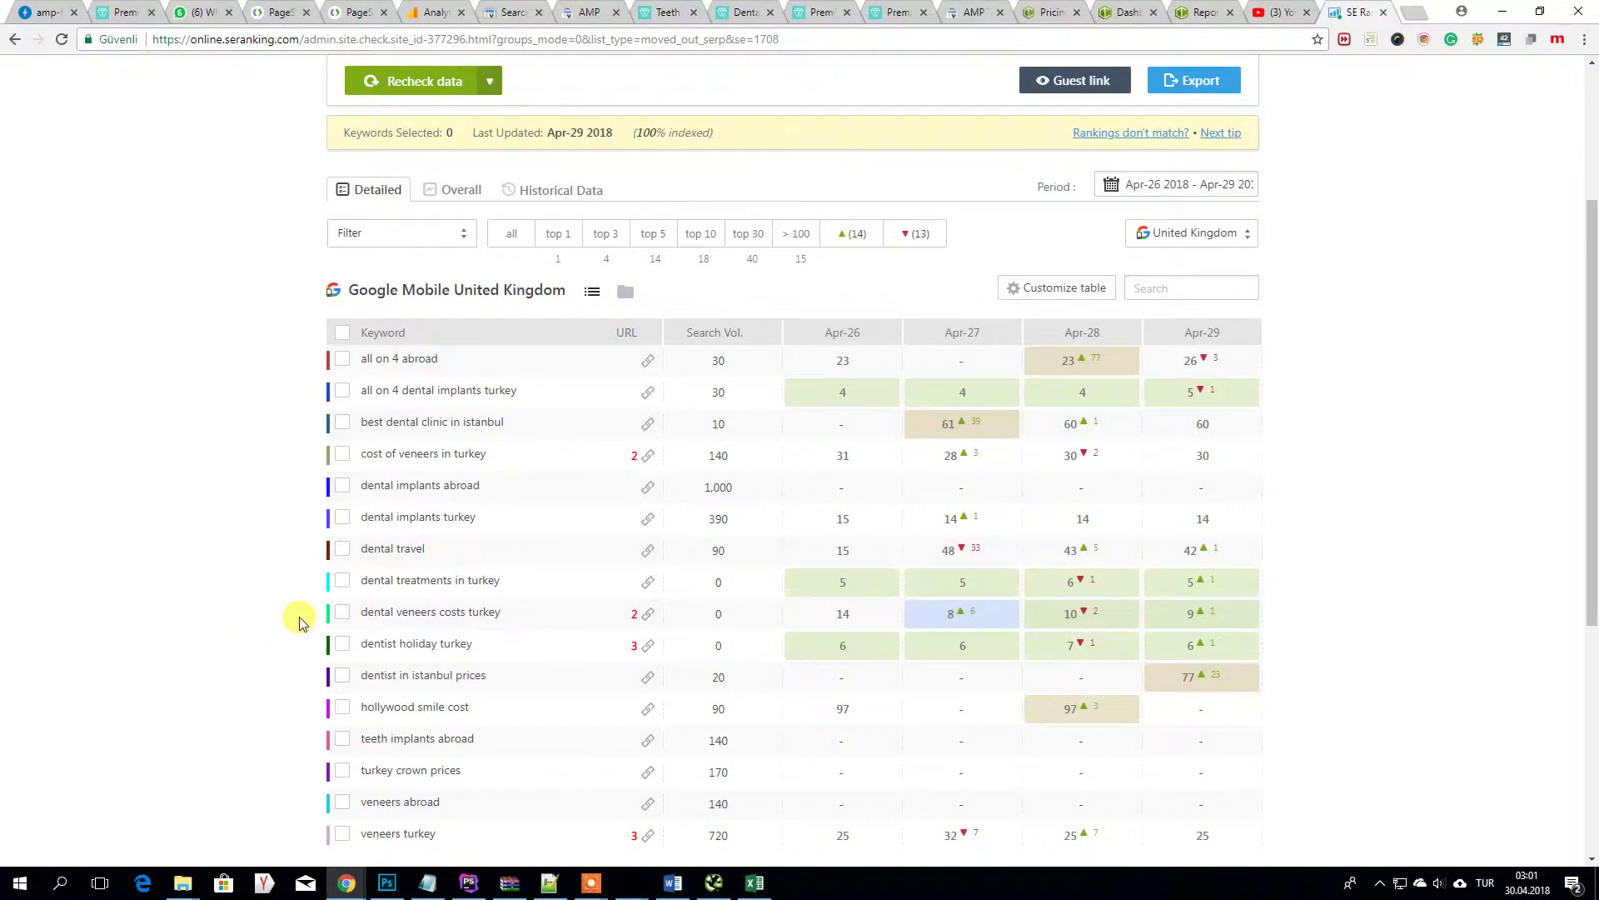
scroll(300, 623, down, 3)
scroll(658, 675, up, 3)
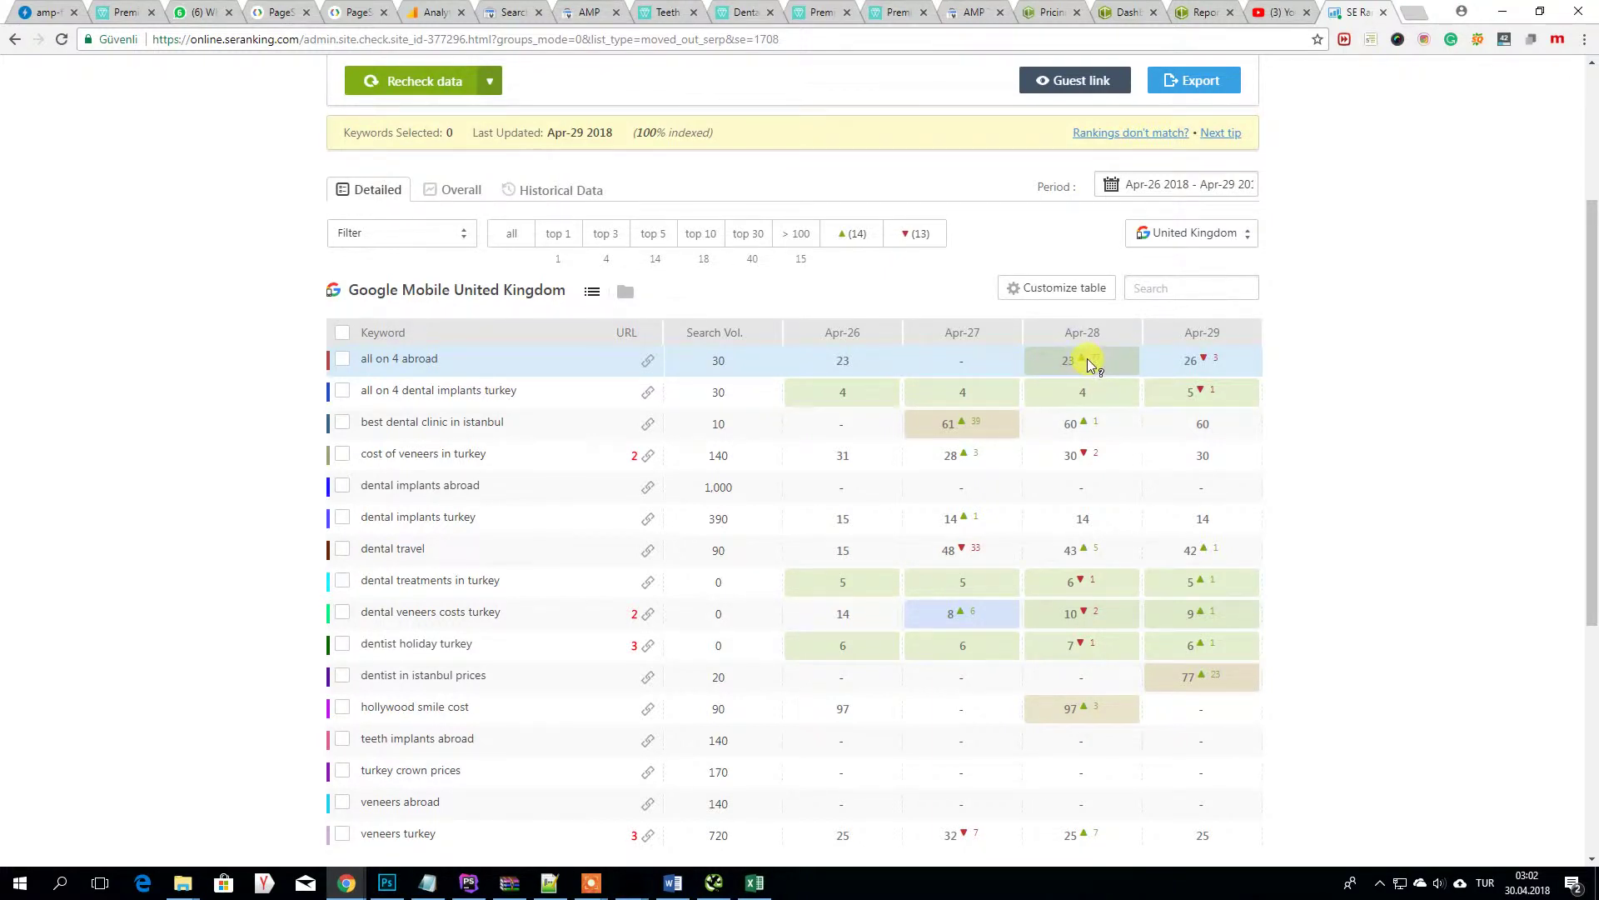
scroll(1167, 597, down, 6)
scroll(1123, 676, up, 9)
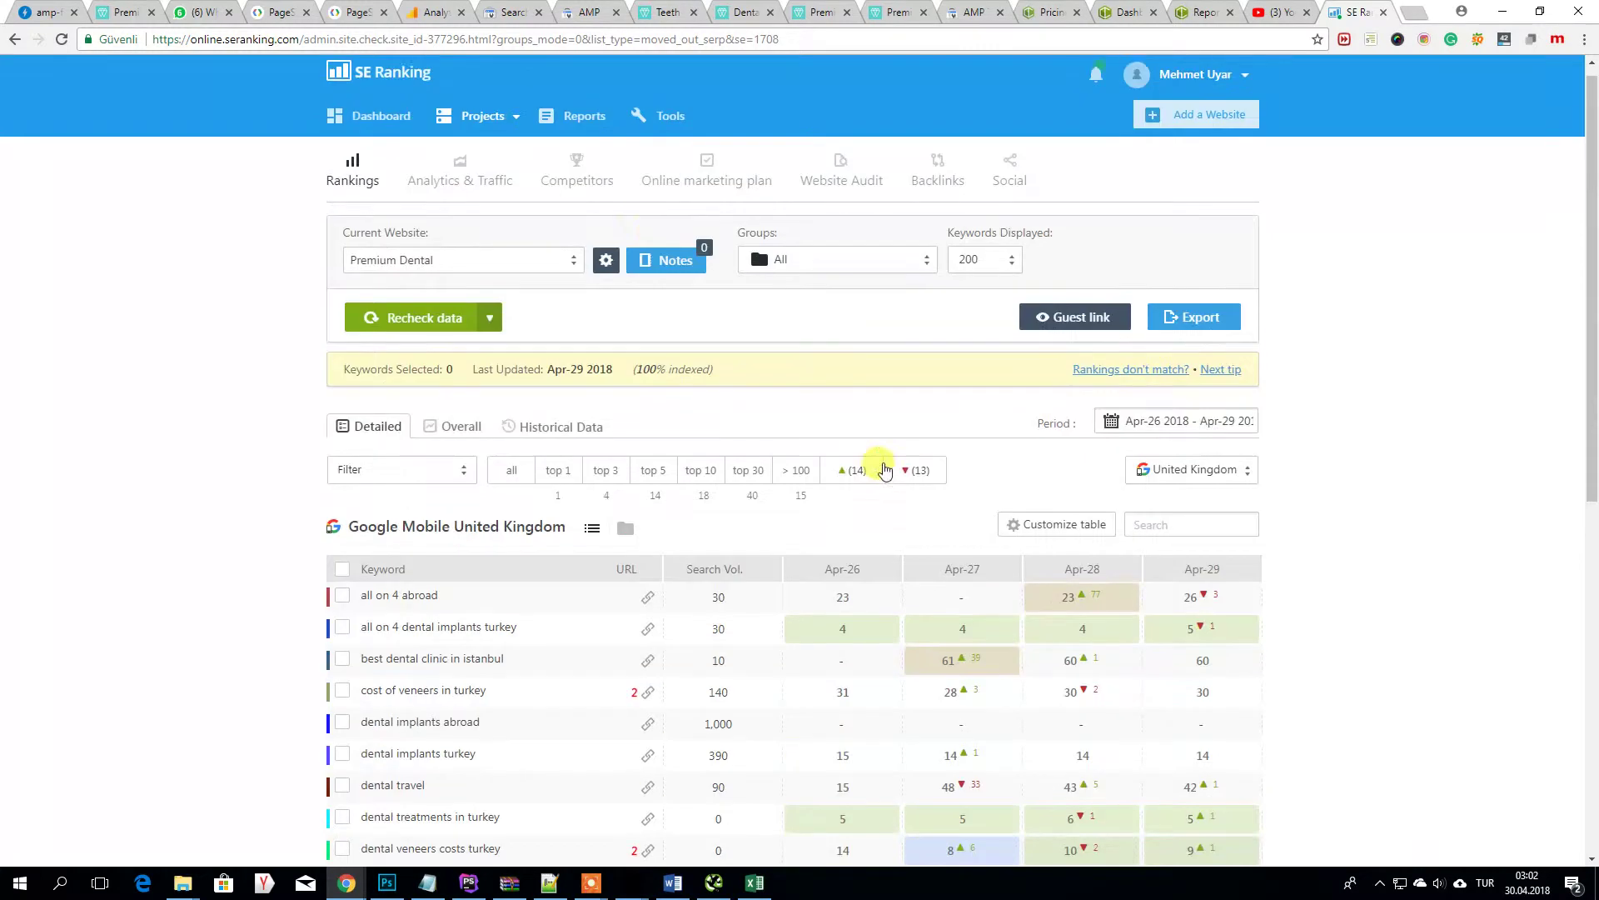
click(371, 133)
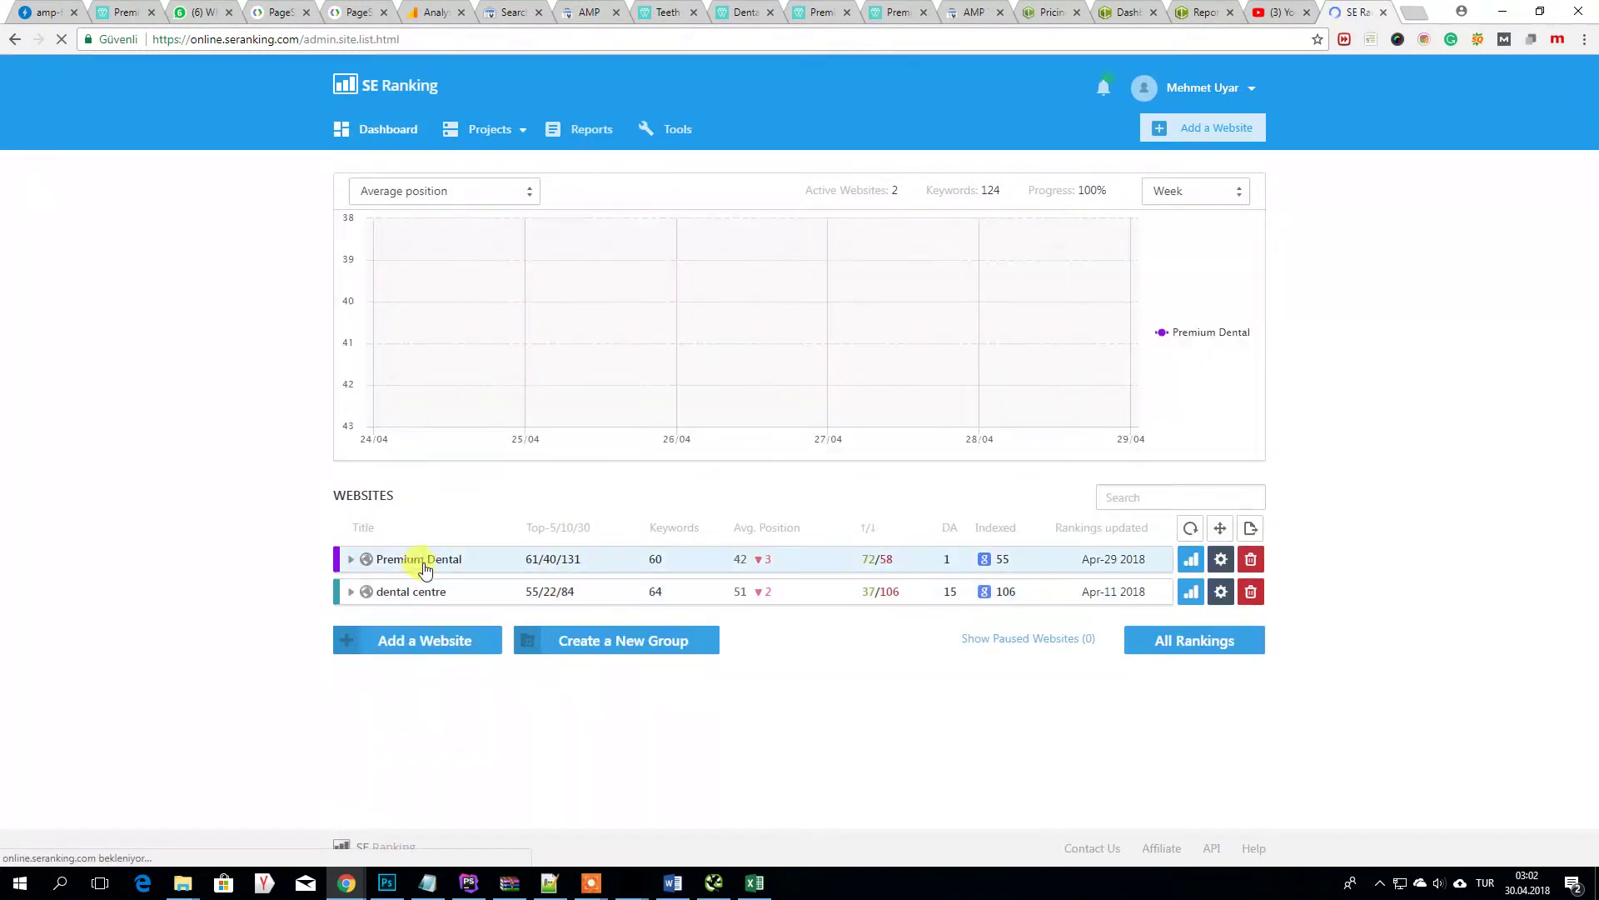
- Expand Premium Dental on the Dashboard and open its Google United Kingdom rankings
click(485, 566)
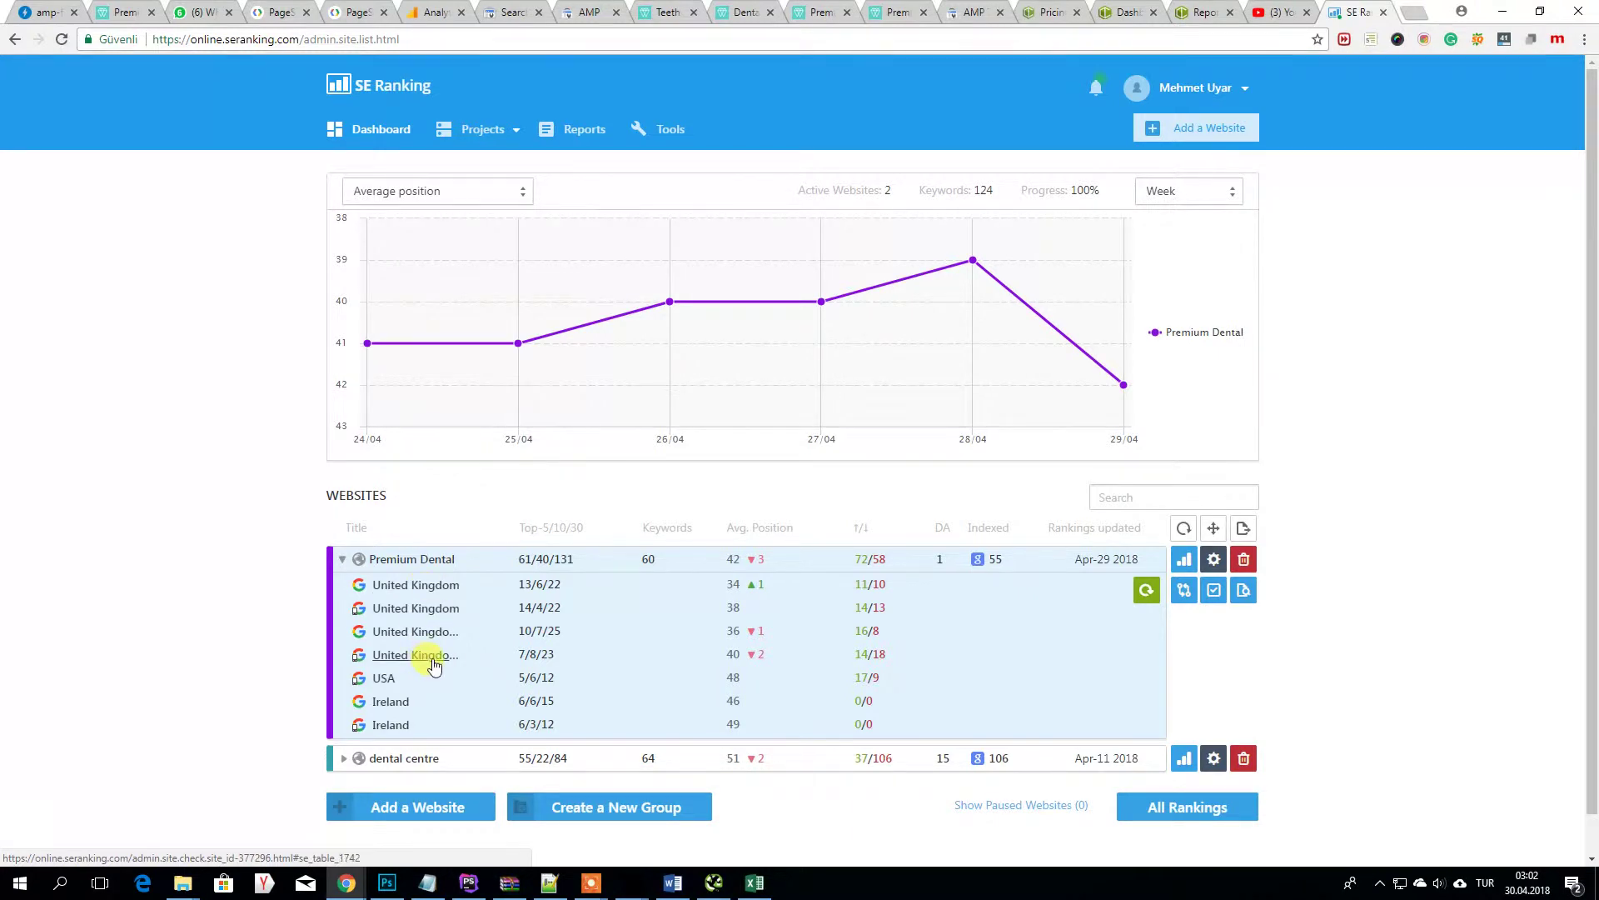
click(432, 592)
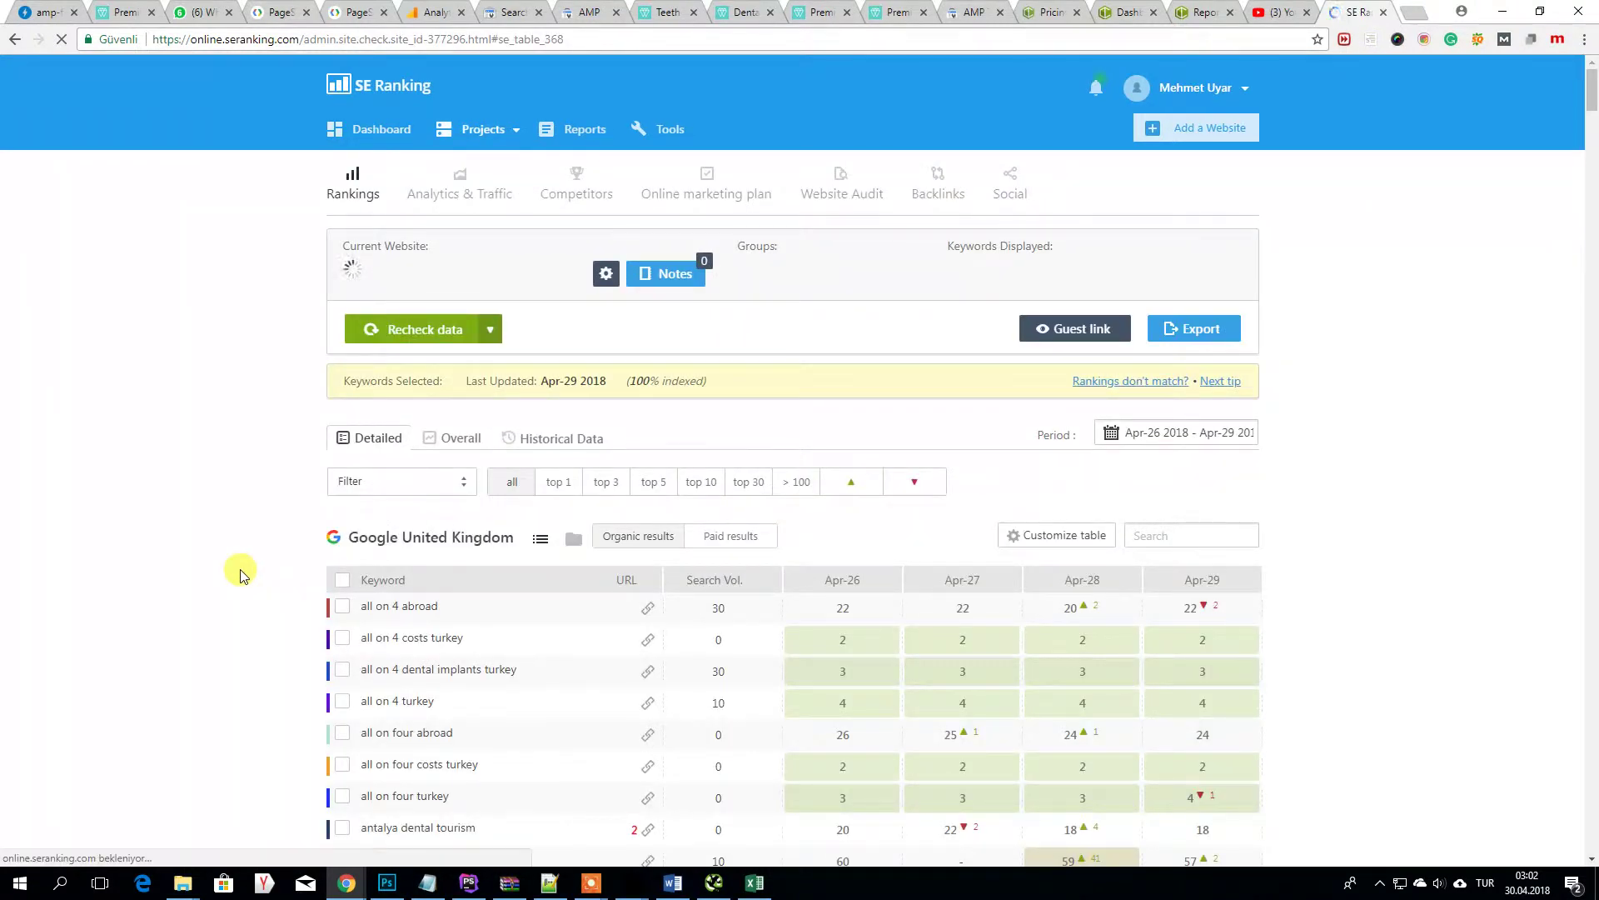
- Sort the 420 Google United Kingdom keywords by Apr-29 position, best first, and review them
scroll(241, 576, down, 7)
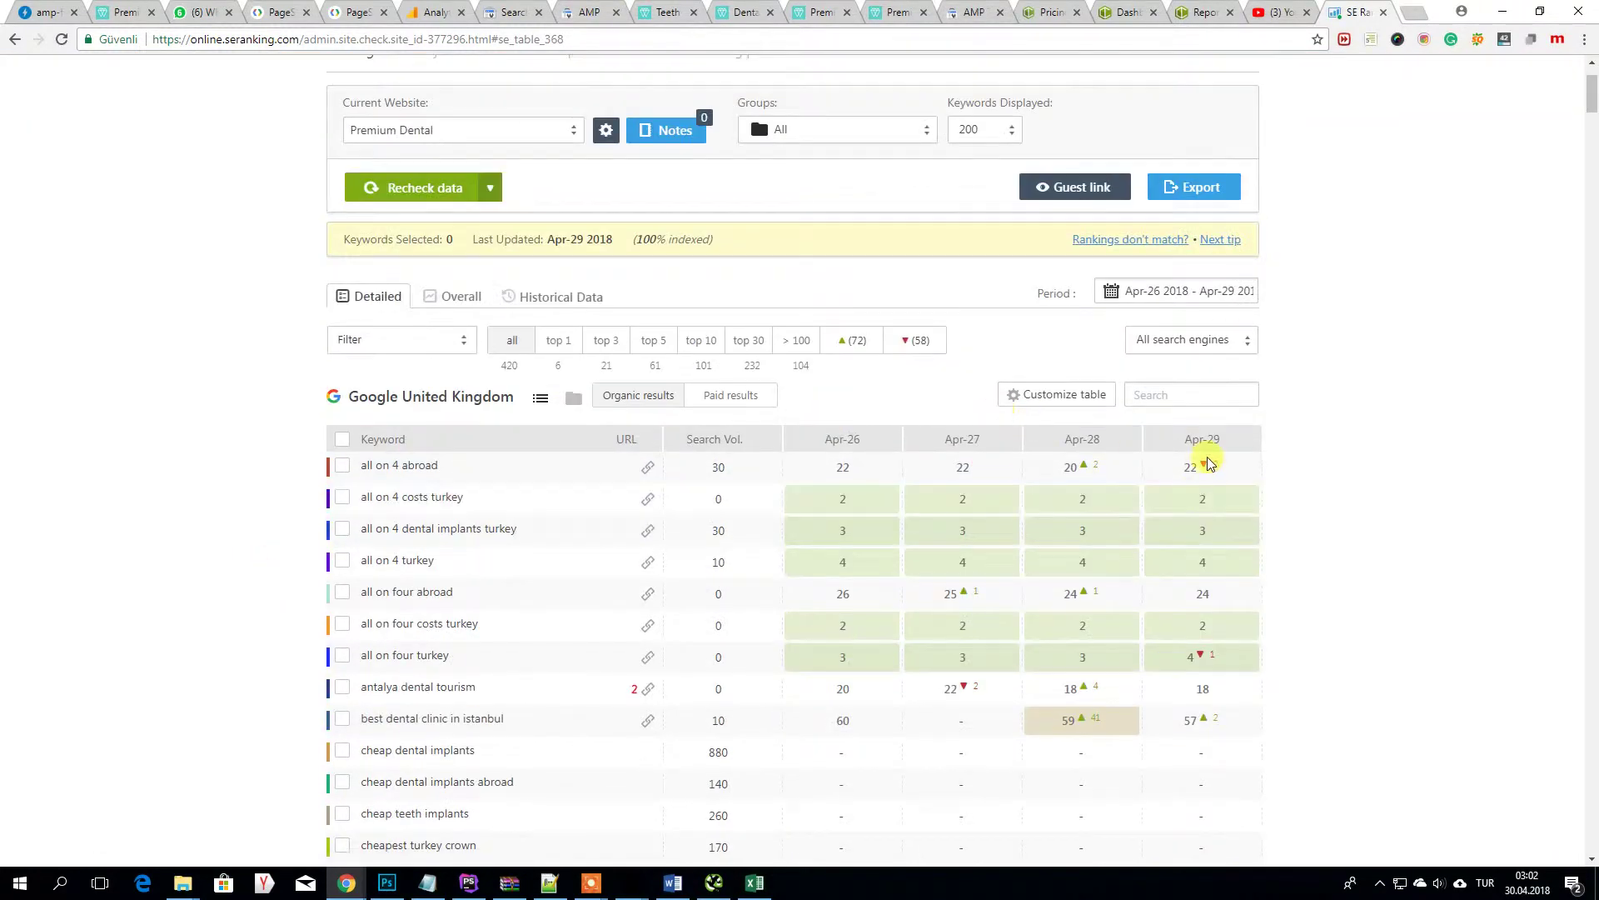
click(1210, 443)
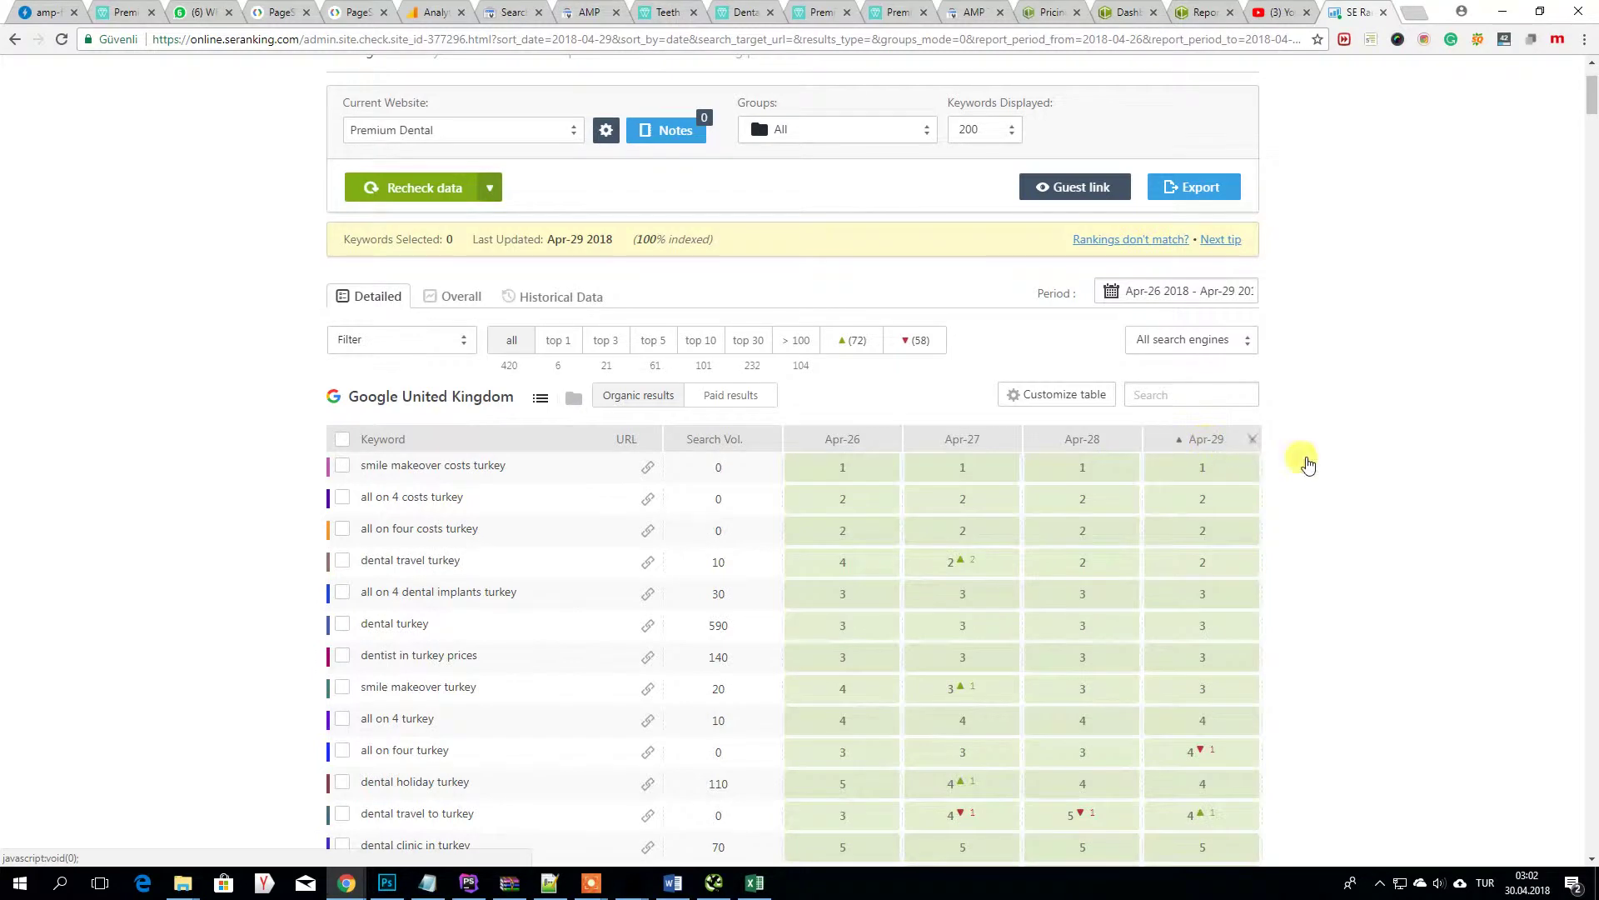
scroll(1339, 461, down, 4)
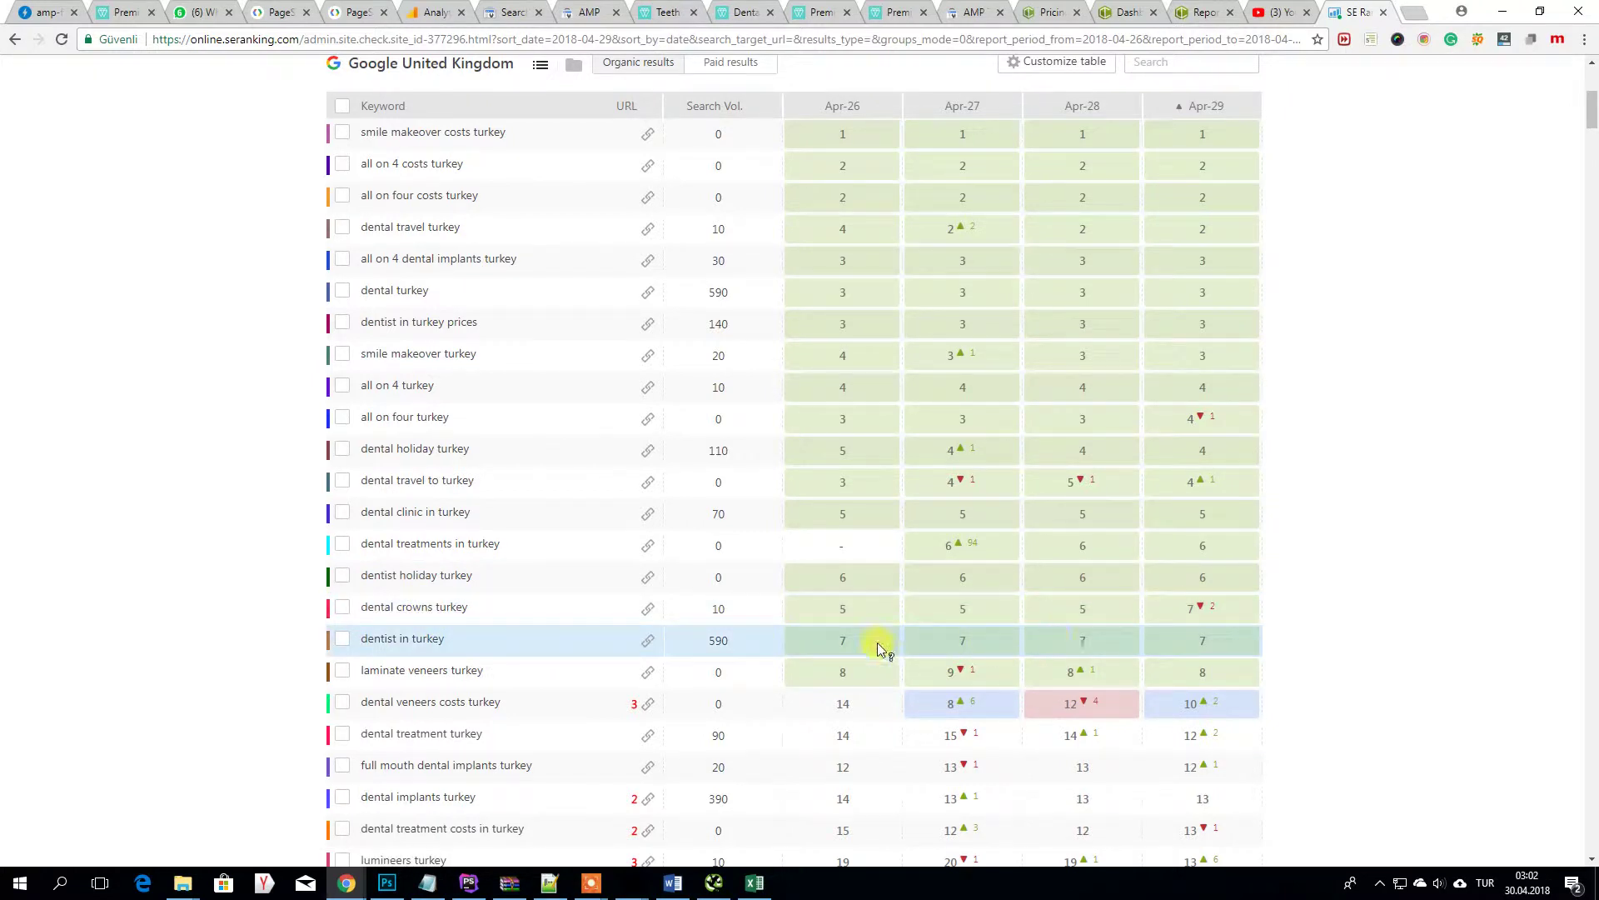
scroll(1088, 708, down, 4)
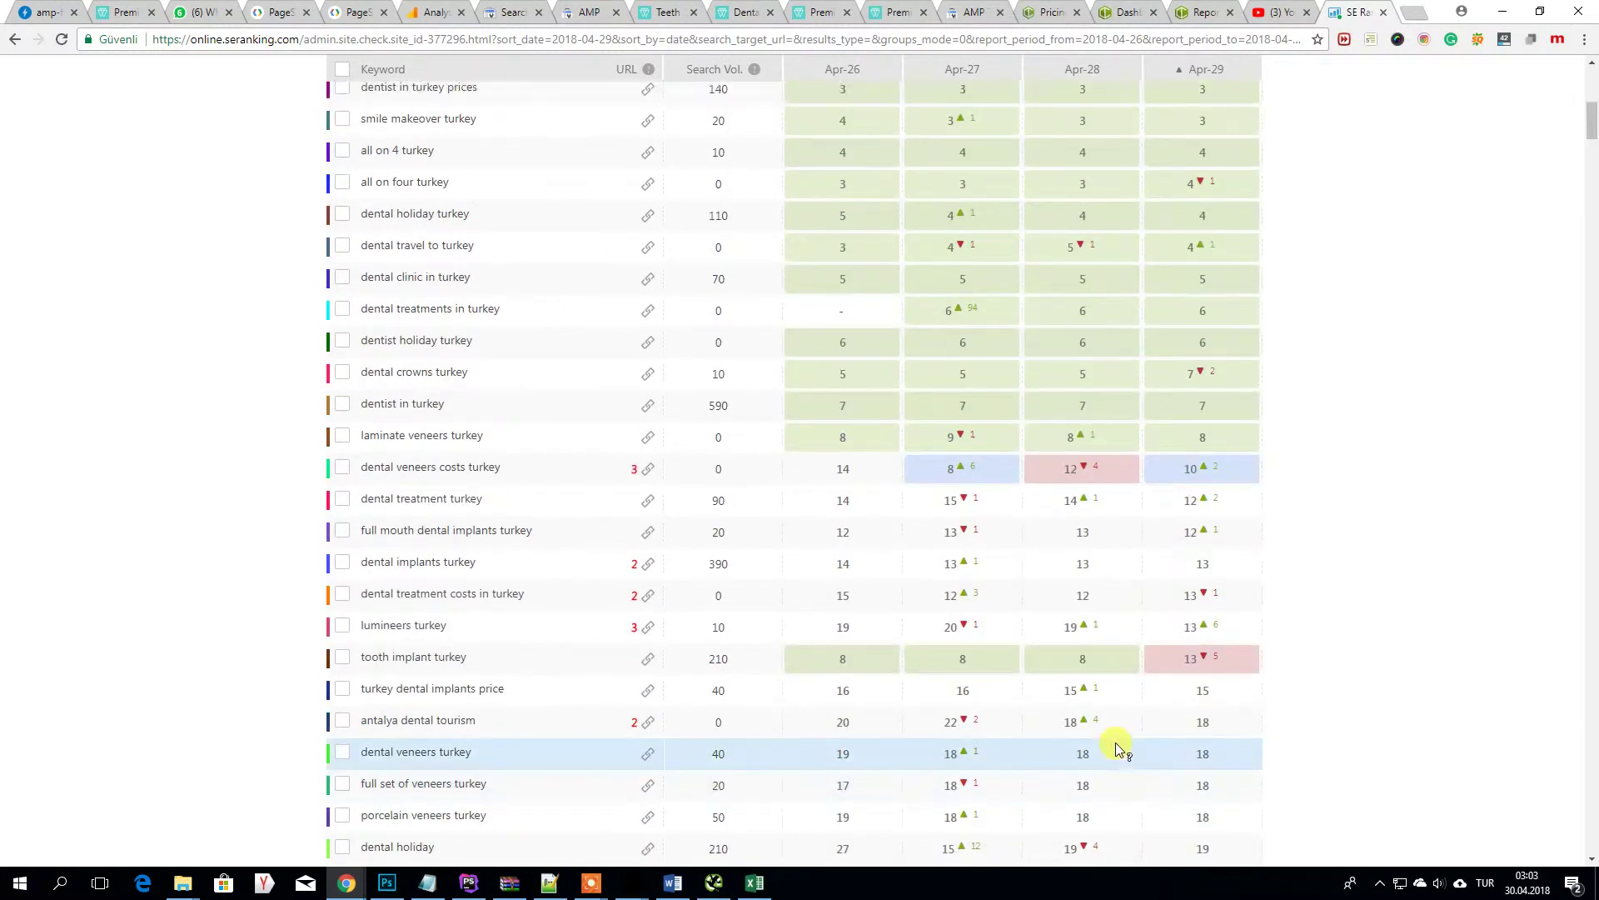
scroll(1115, 738, up, 2)
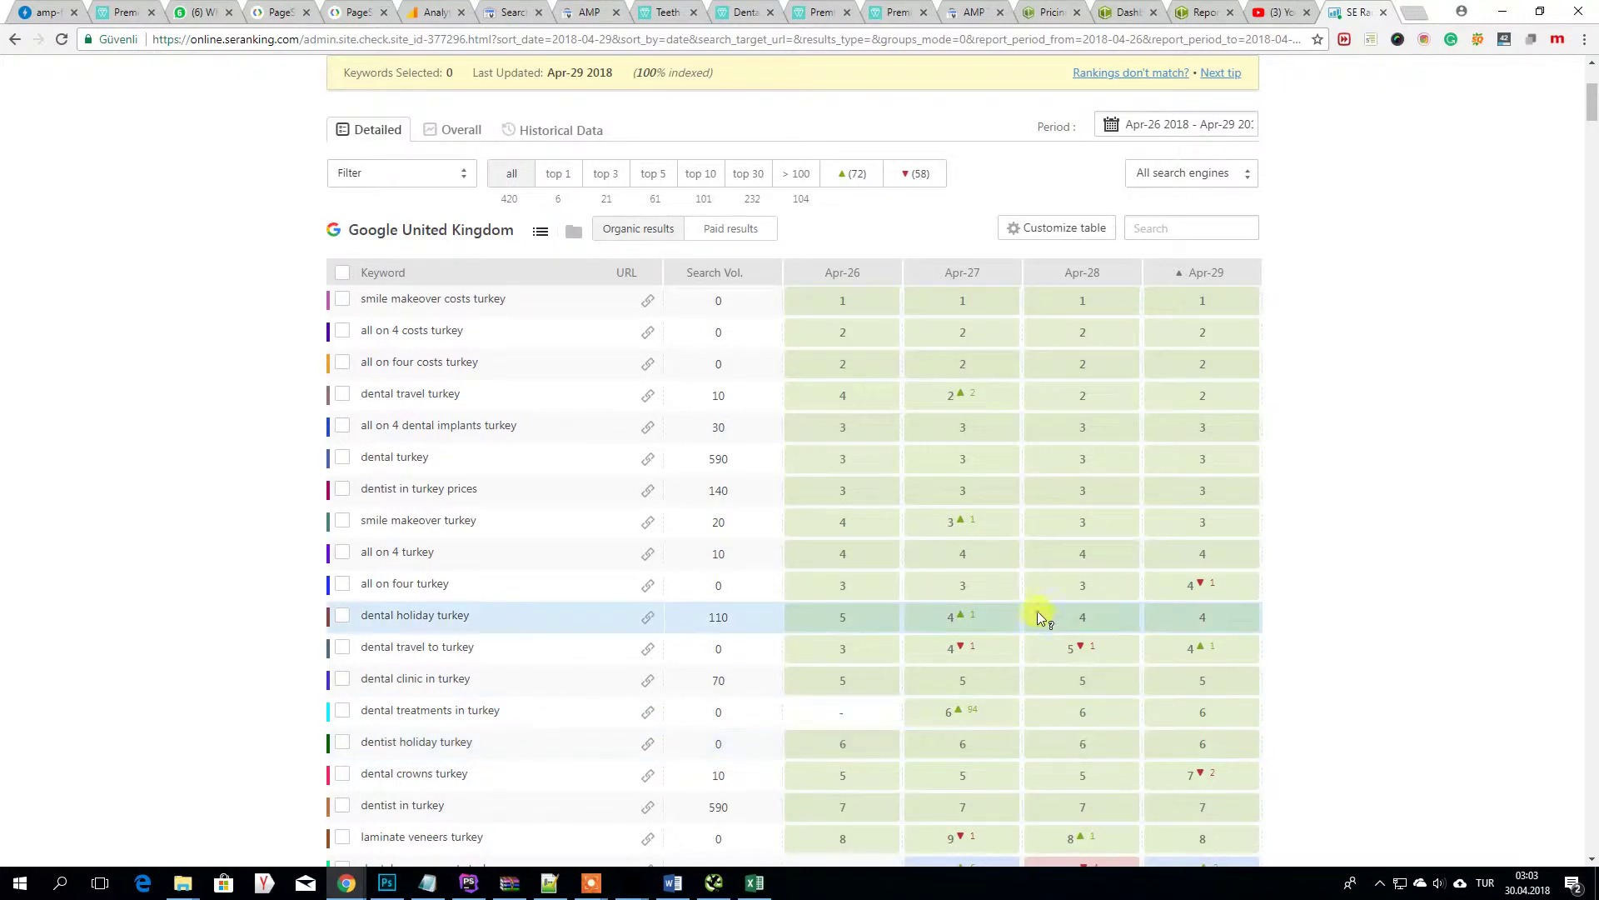
scroll(967, 533, up, 1)
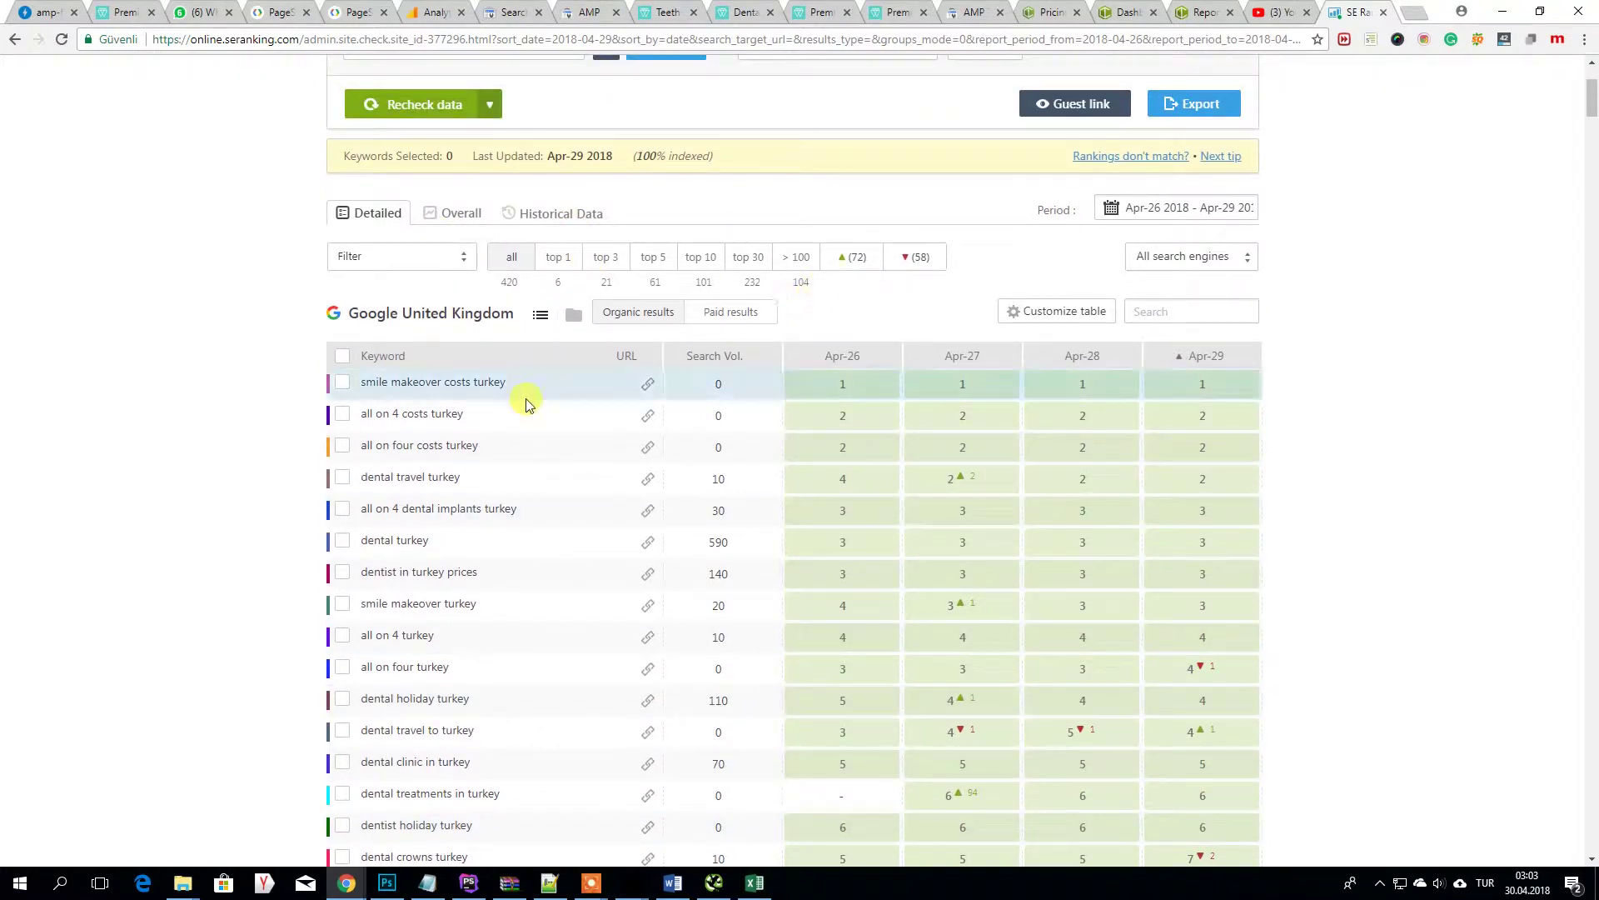
scroll(525, 400, up, 2)
- Set the reporting period to Apr 24–25 and review the rankings table
click(1153, 376)
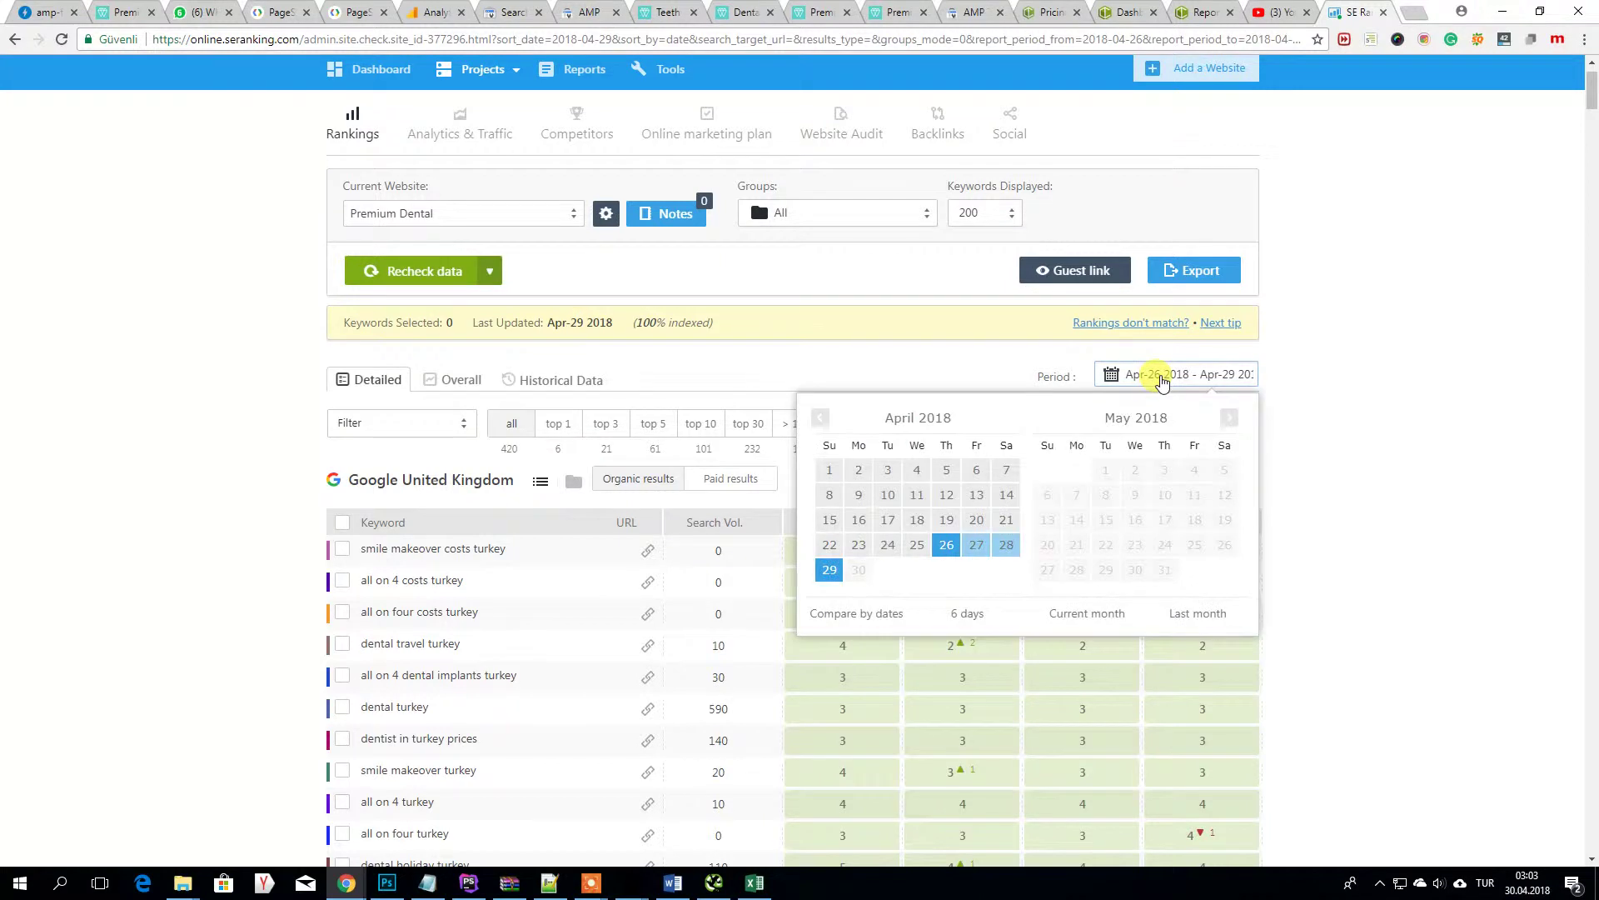
click(914, 547)
click(888, 545)
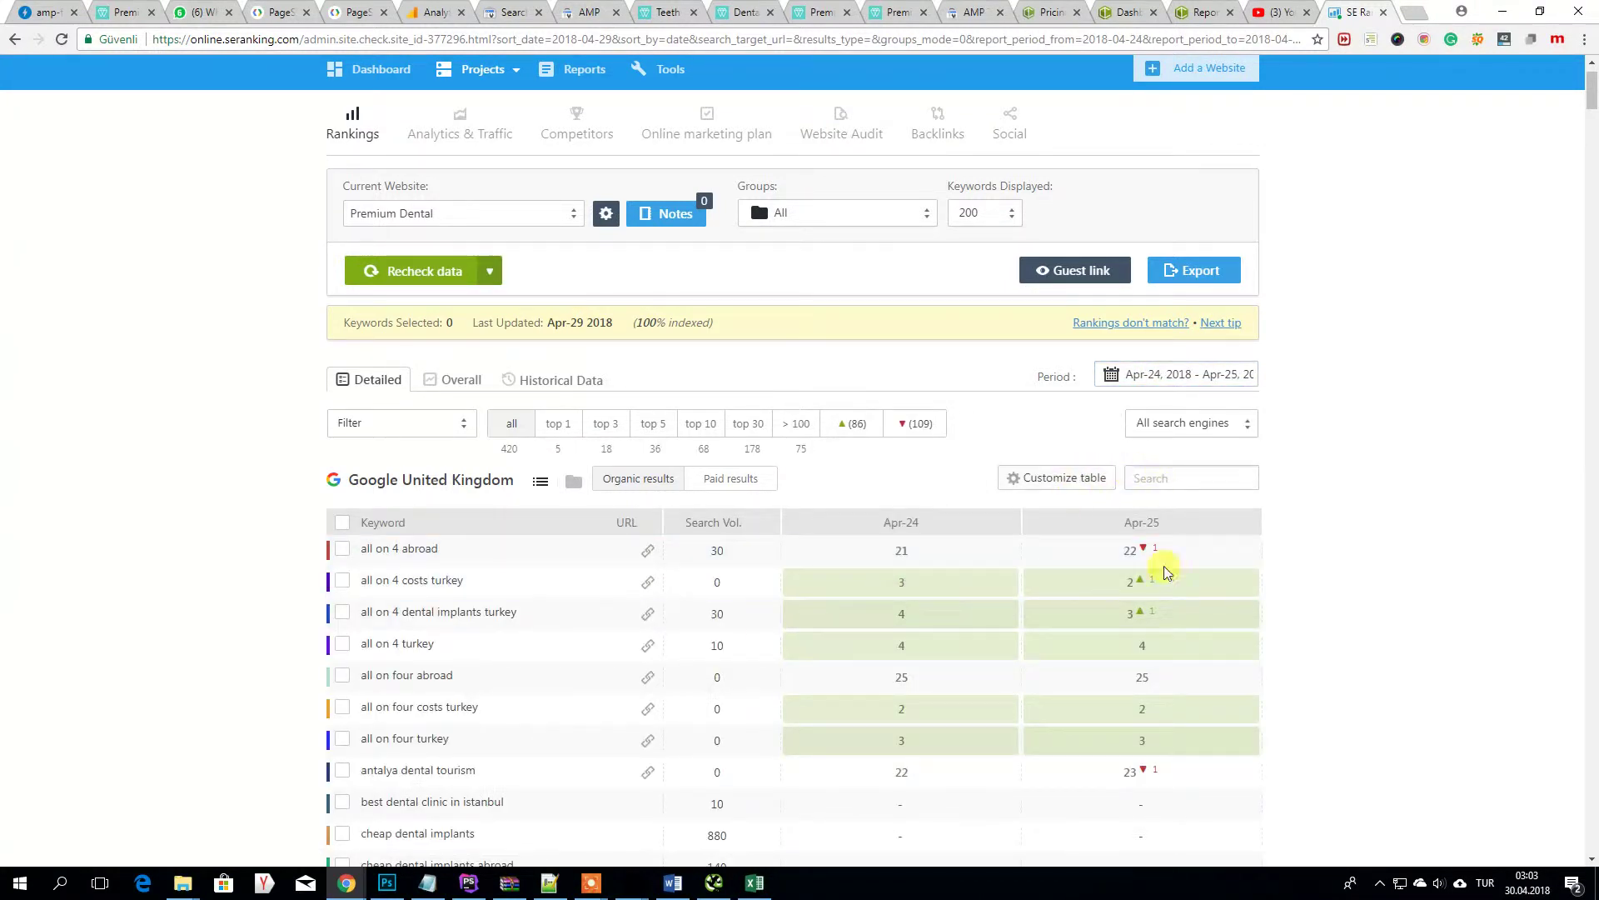
scroll(1078, 678, down, 4)
scroll(1082, 679, down, 8)
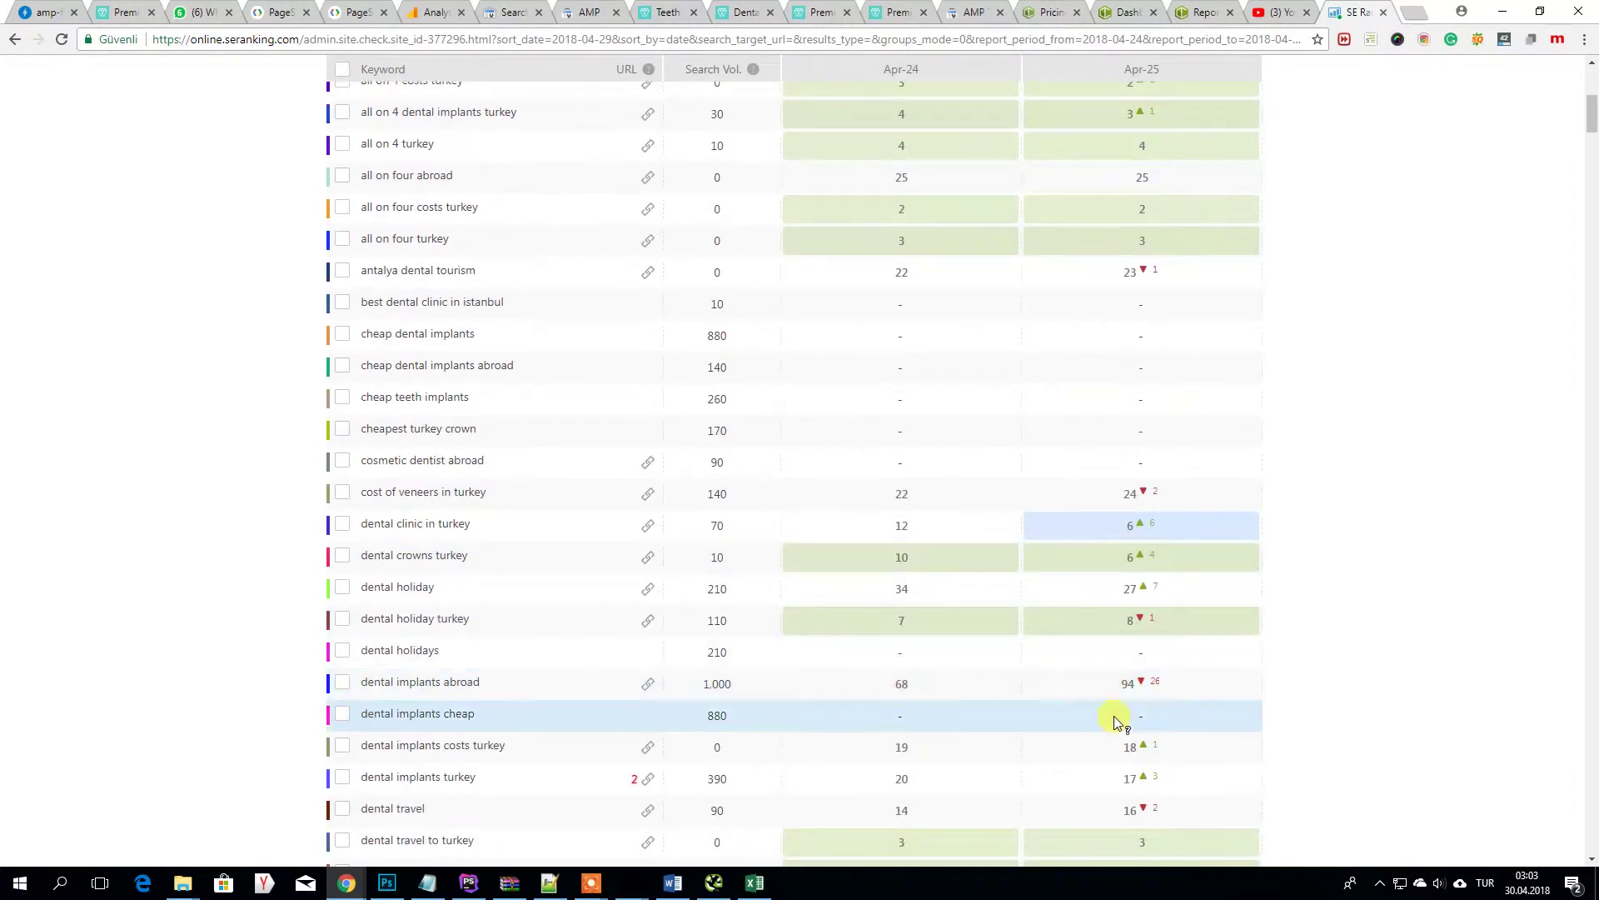
scroll(1142, 722, down, 3)
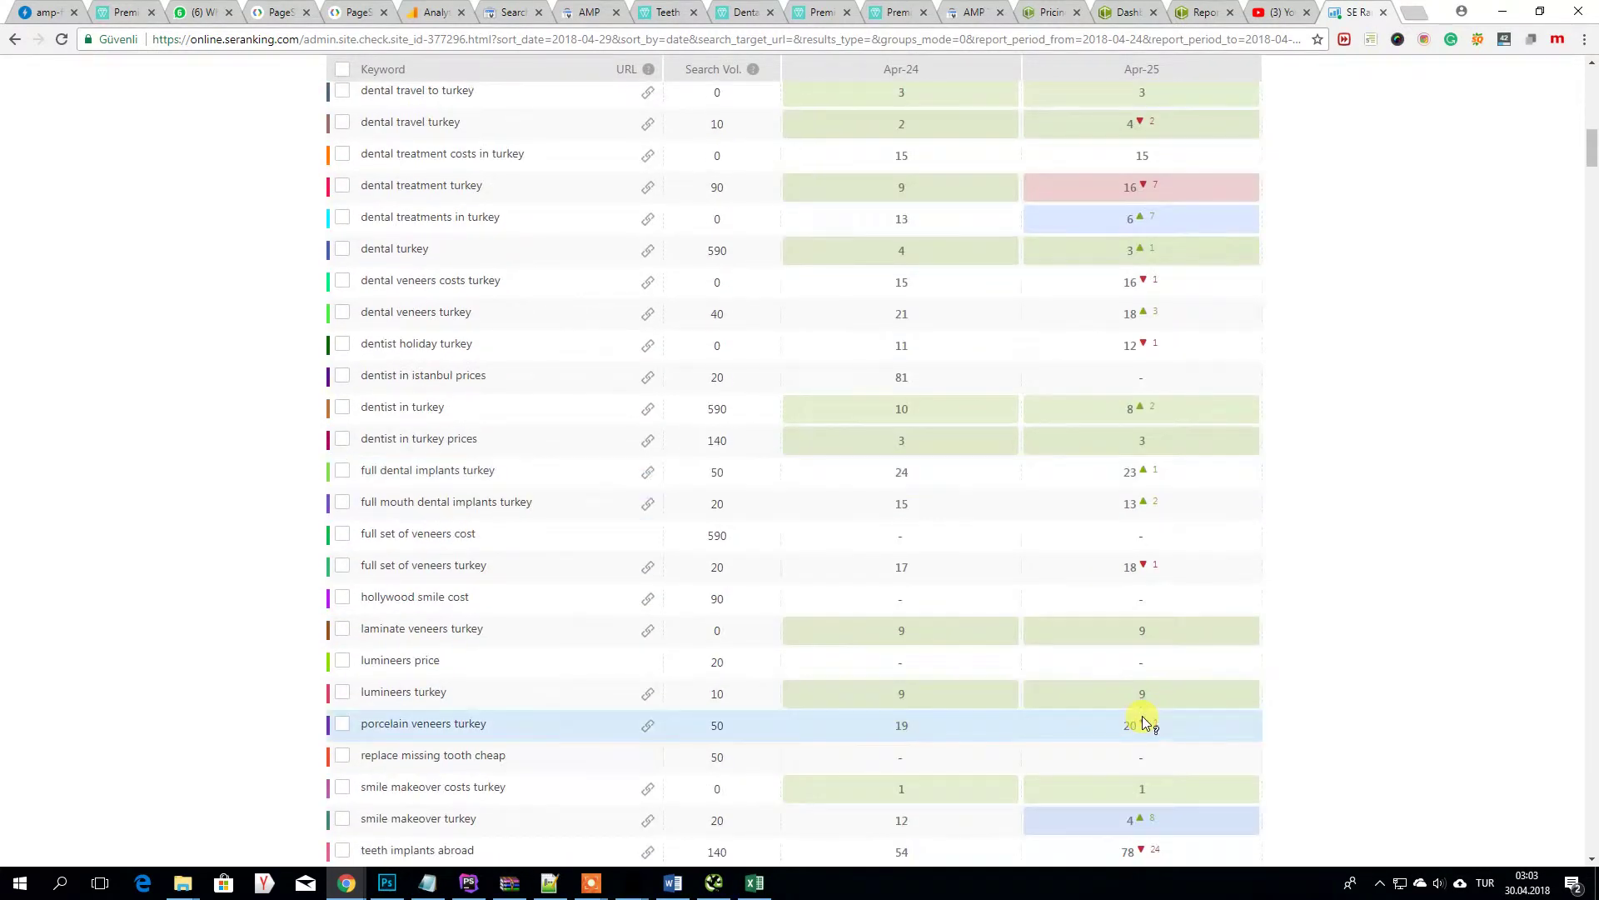
scroll(1108, 633, up, 14)
scroll(1076, 513, up, 2)
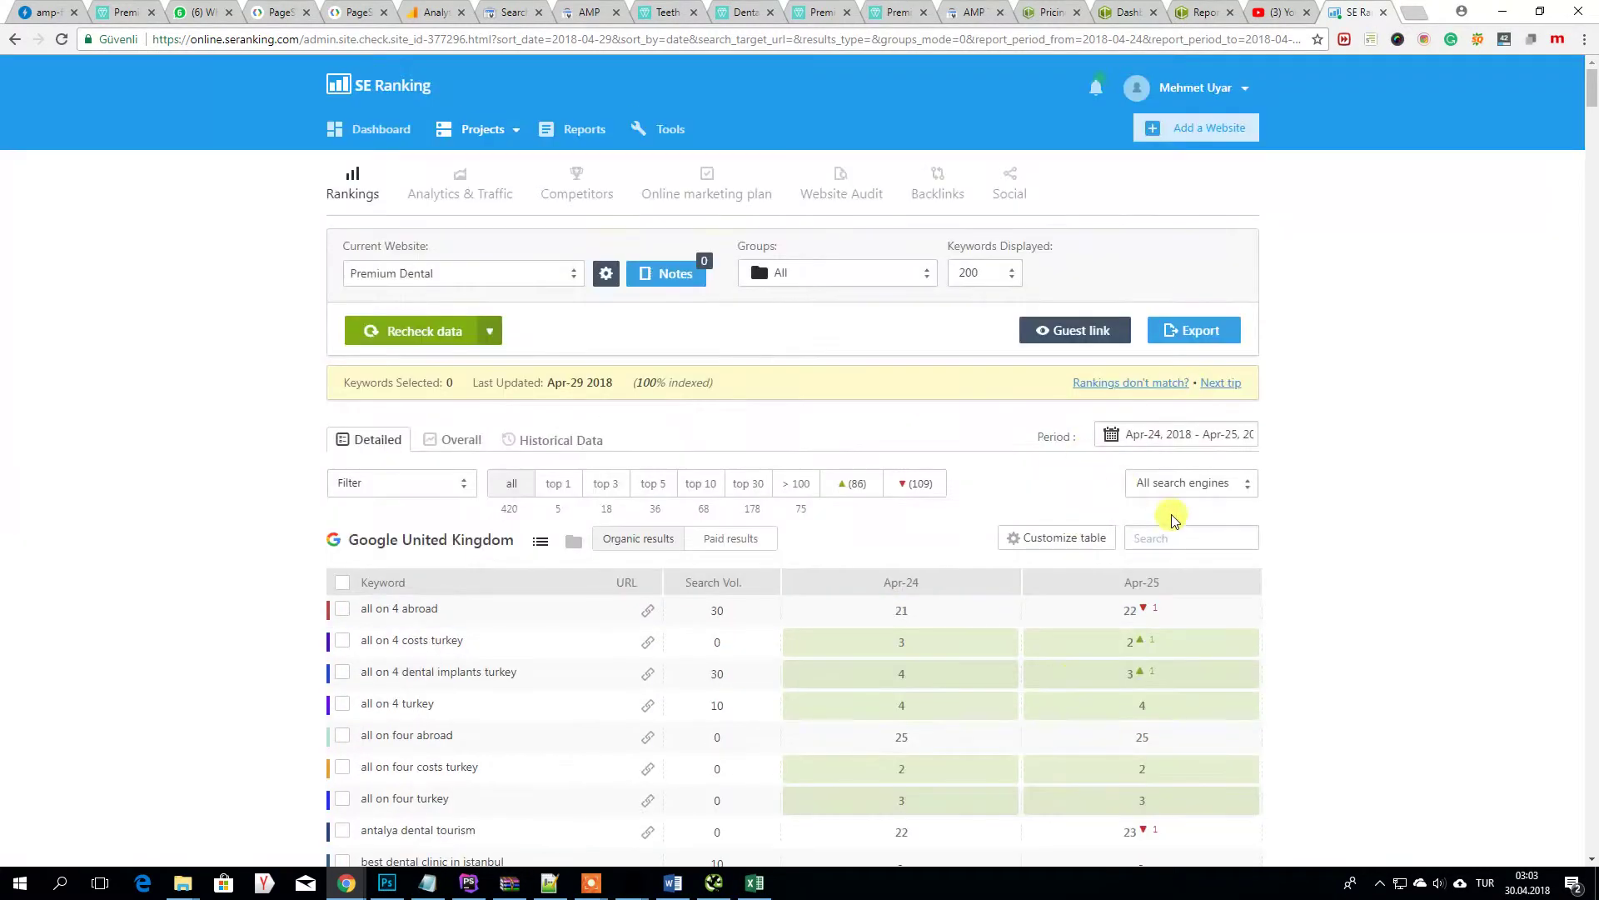
- Change the period to Apr 23–26 and review the 120 up and 50 down keywords
click(1177, 435)
click(949, 607)
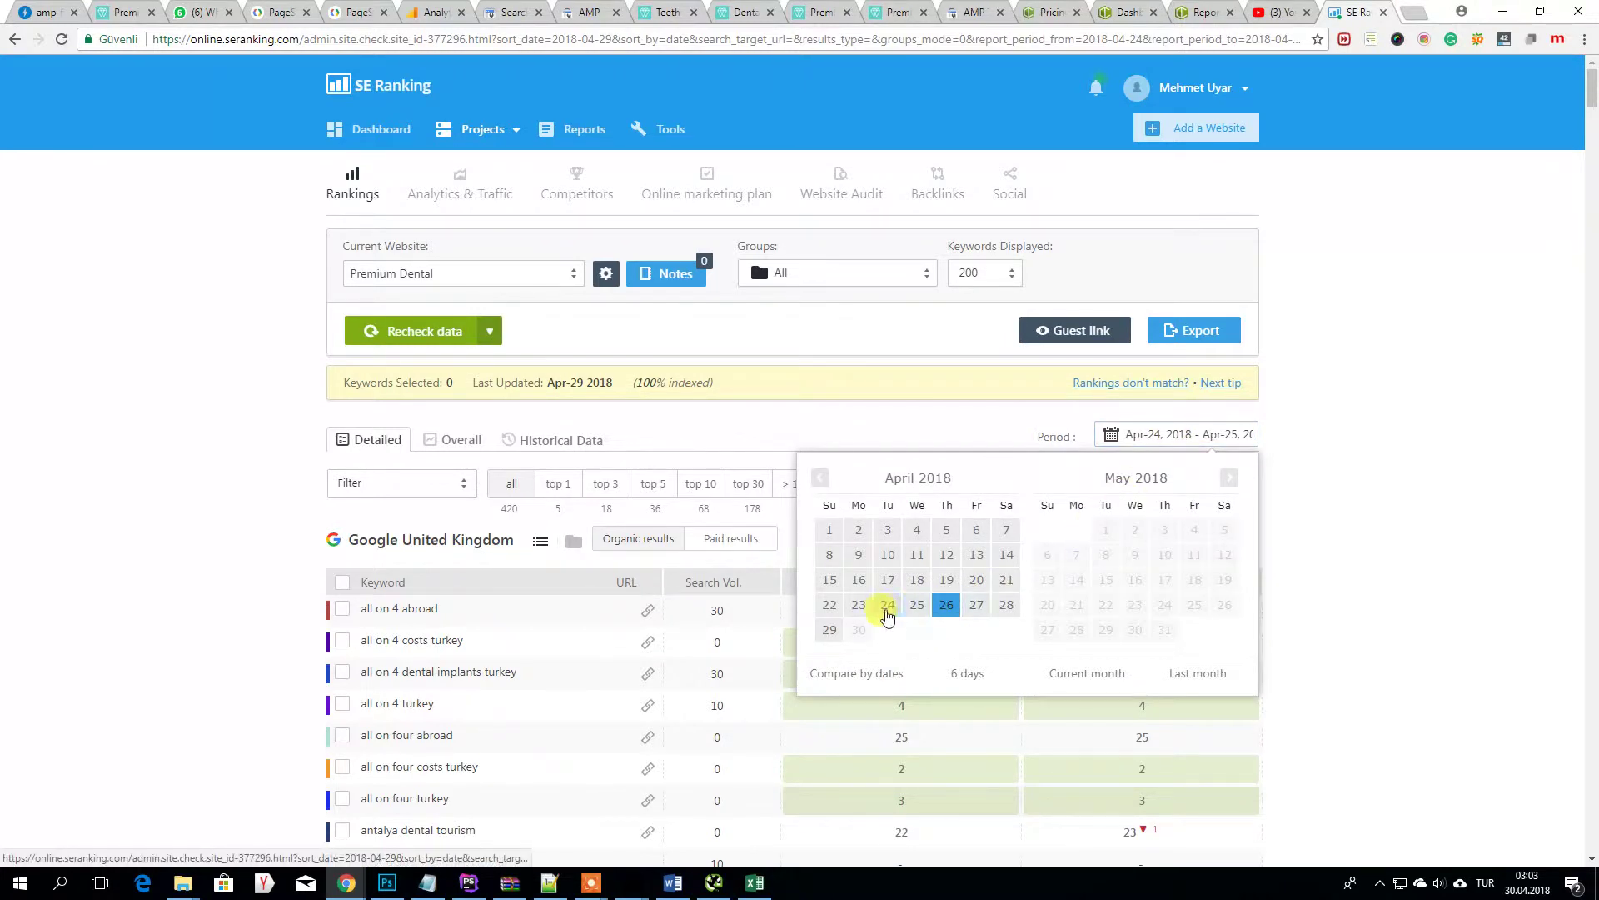
click(856, 606)
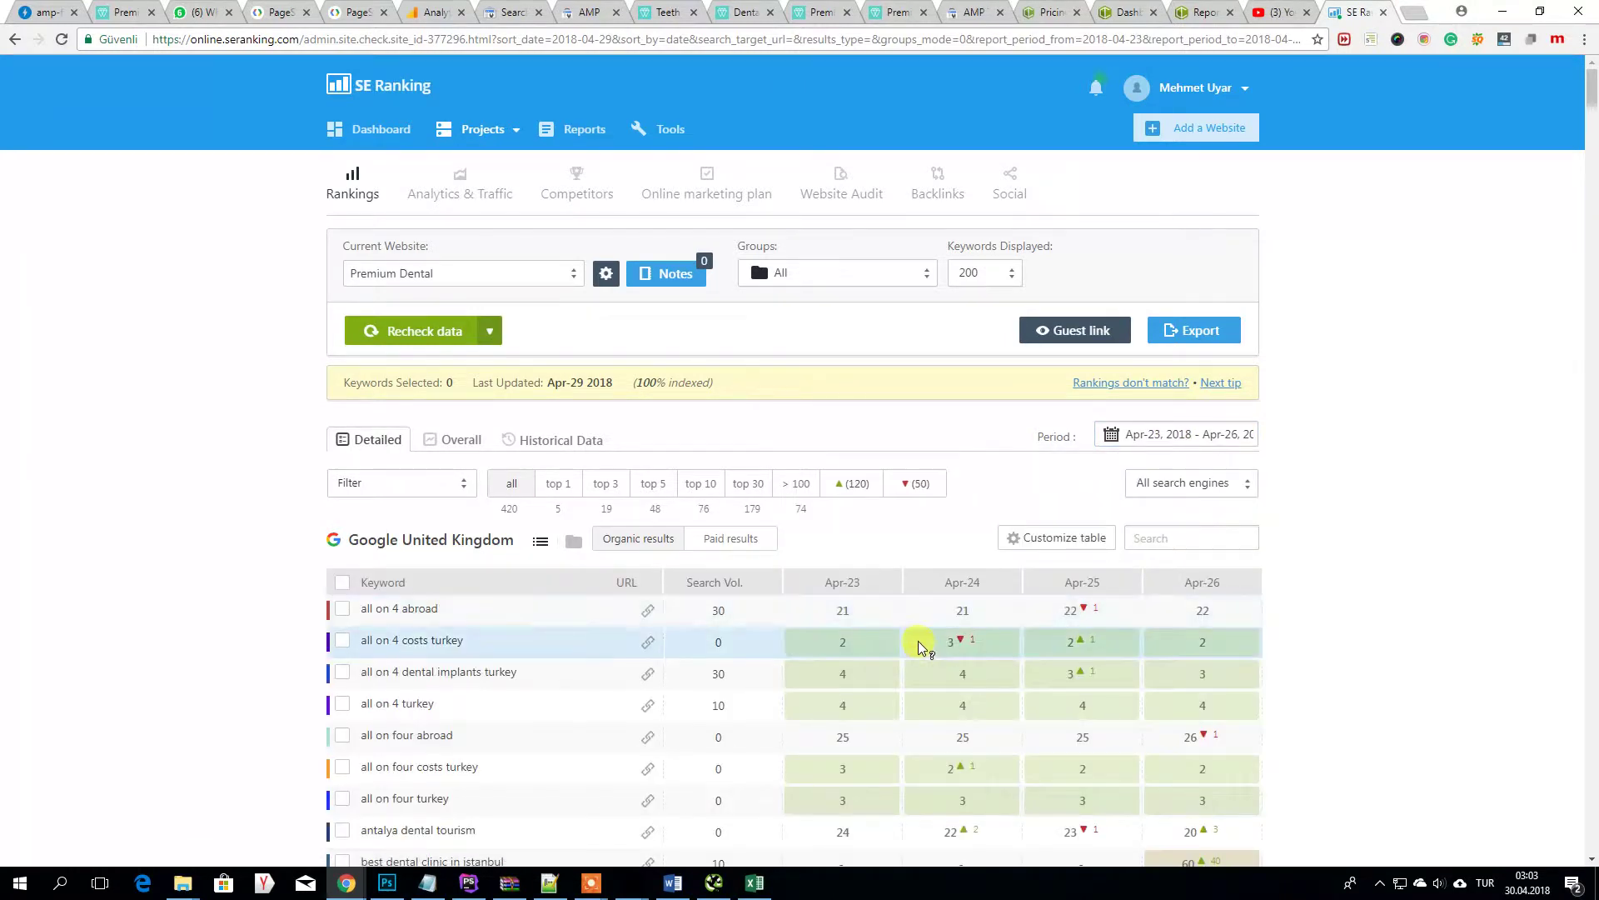
scroll(1033, 705, down, 3)
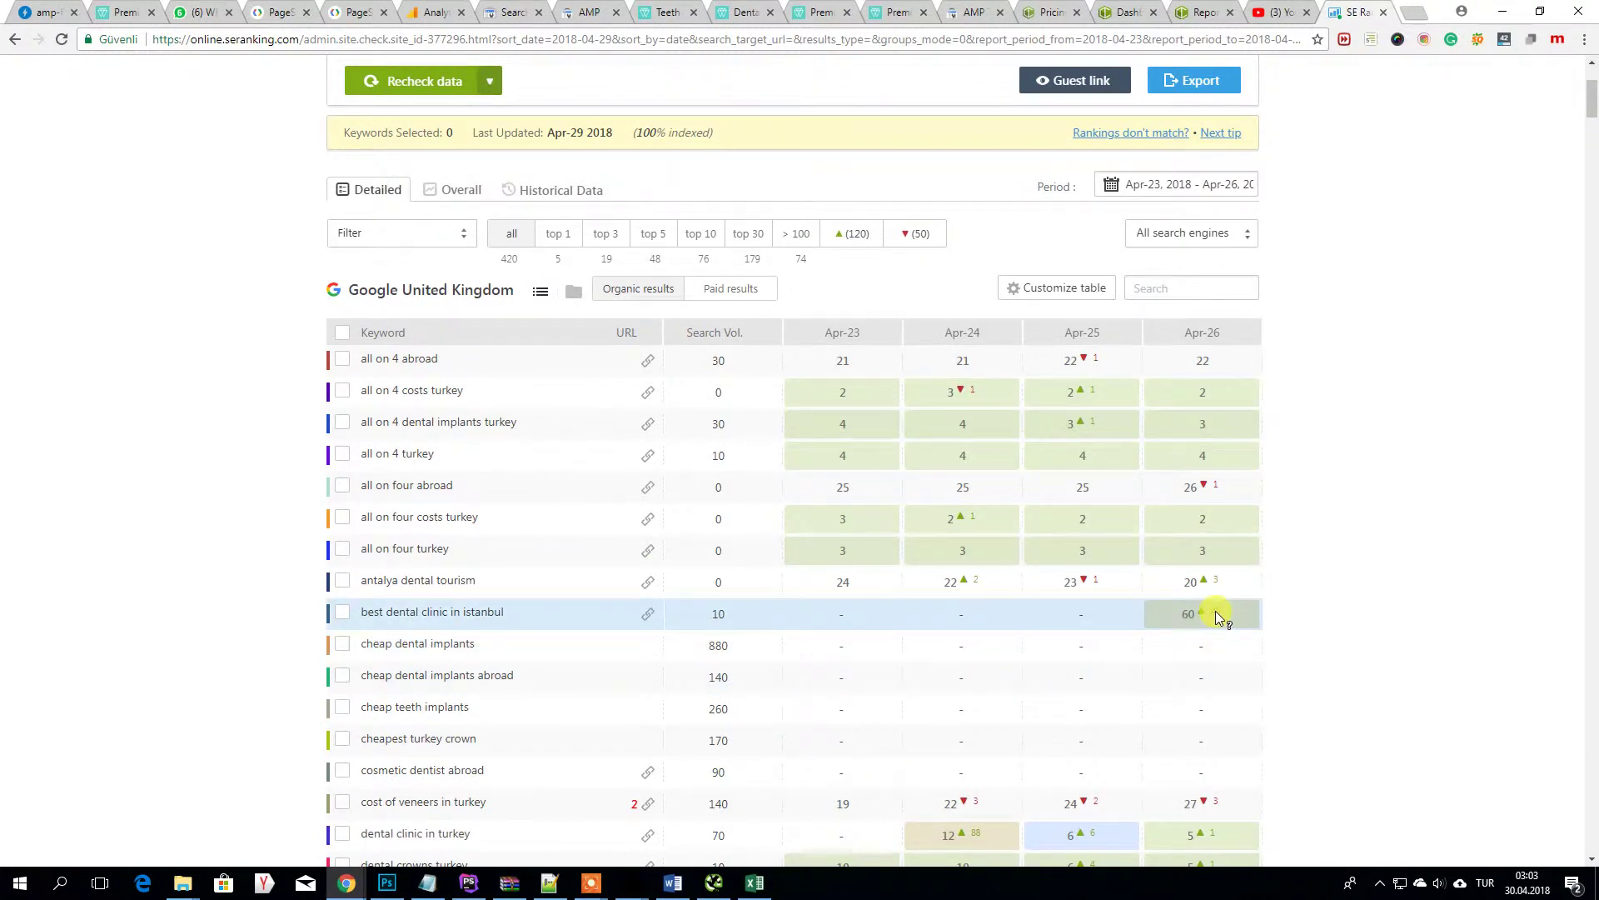
scroll(1199, 621, down, 3)
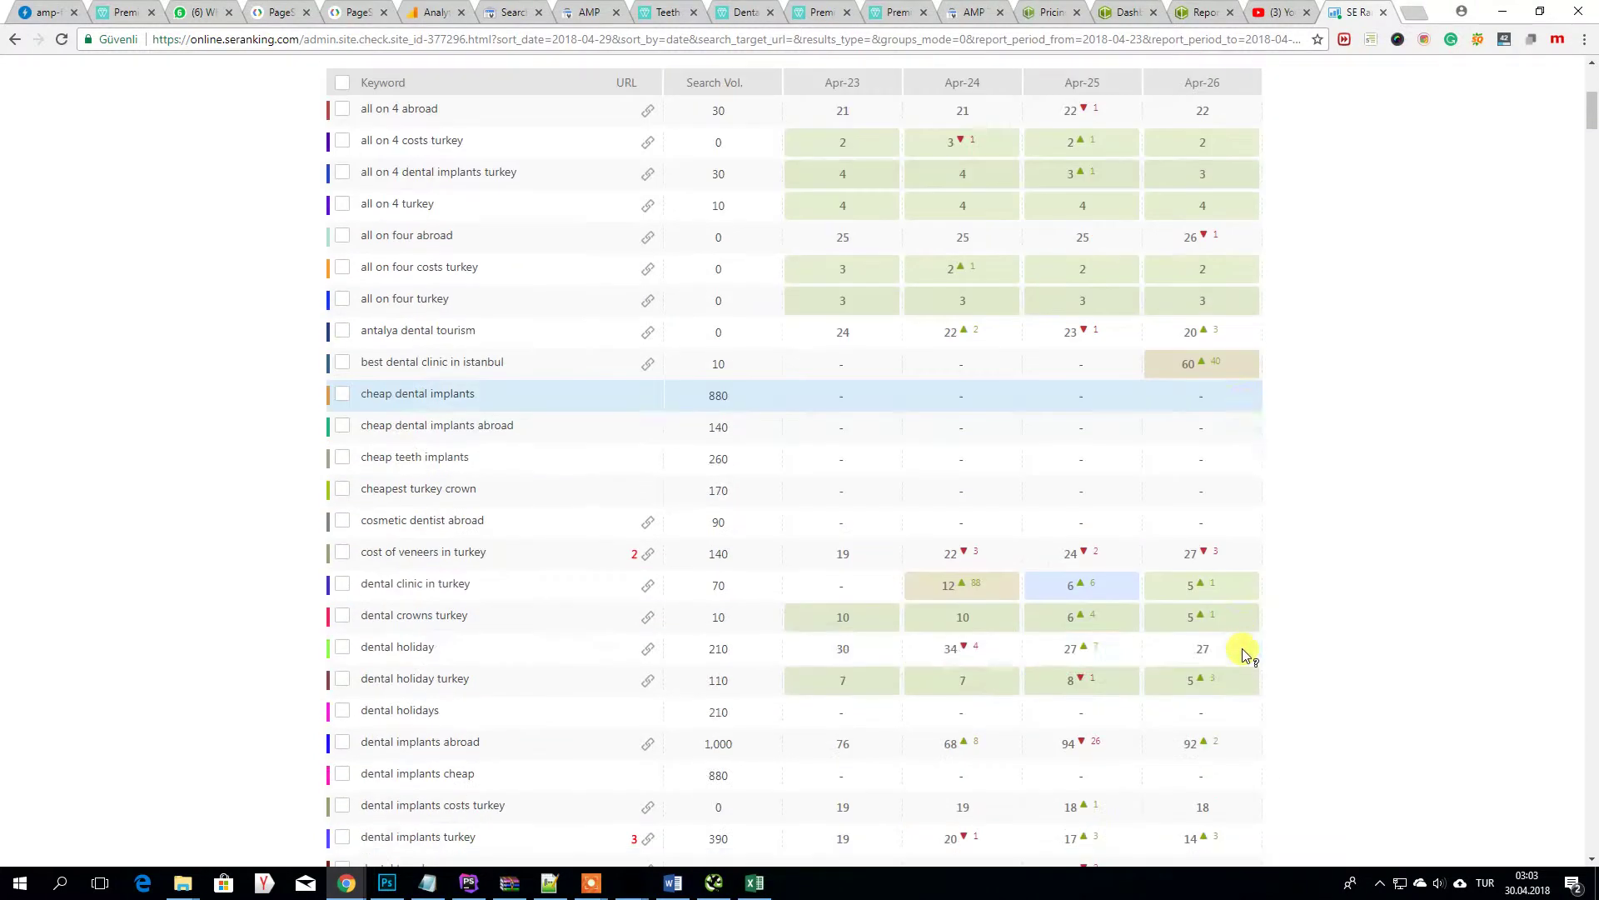
scroll(1227, 637, up, 3)
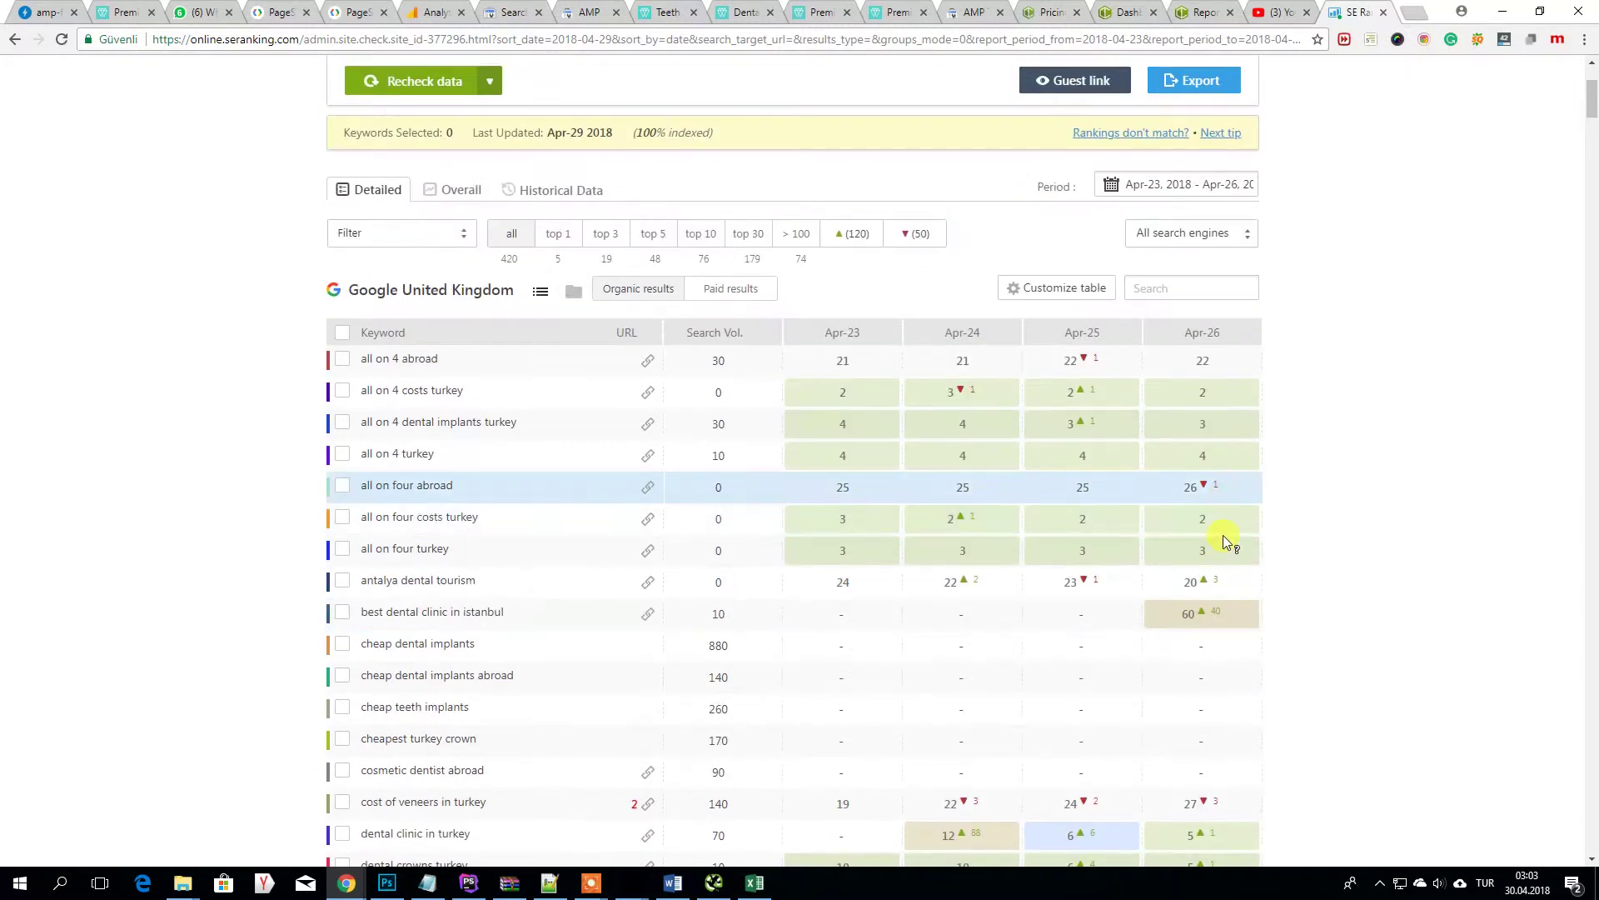
- Sort the Apr-23 to Apr-26 keyword table by Apr-26 position and review the rankings
click(1195, 333)
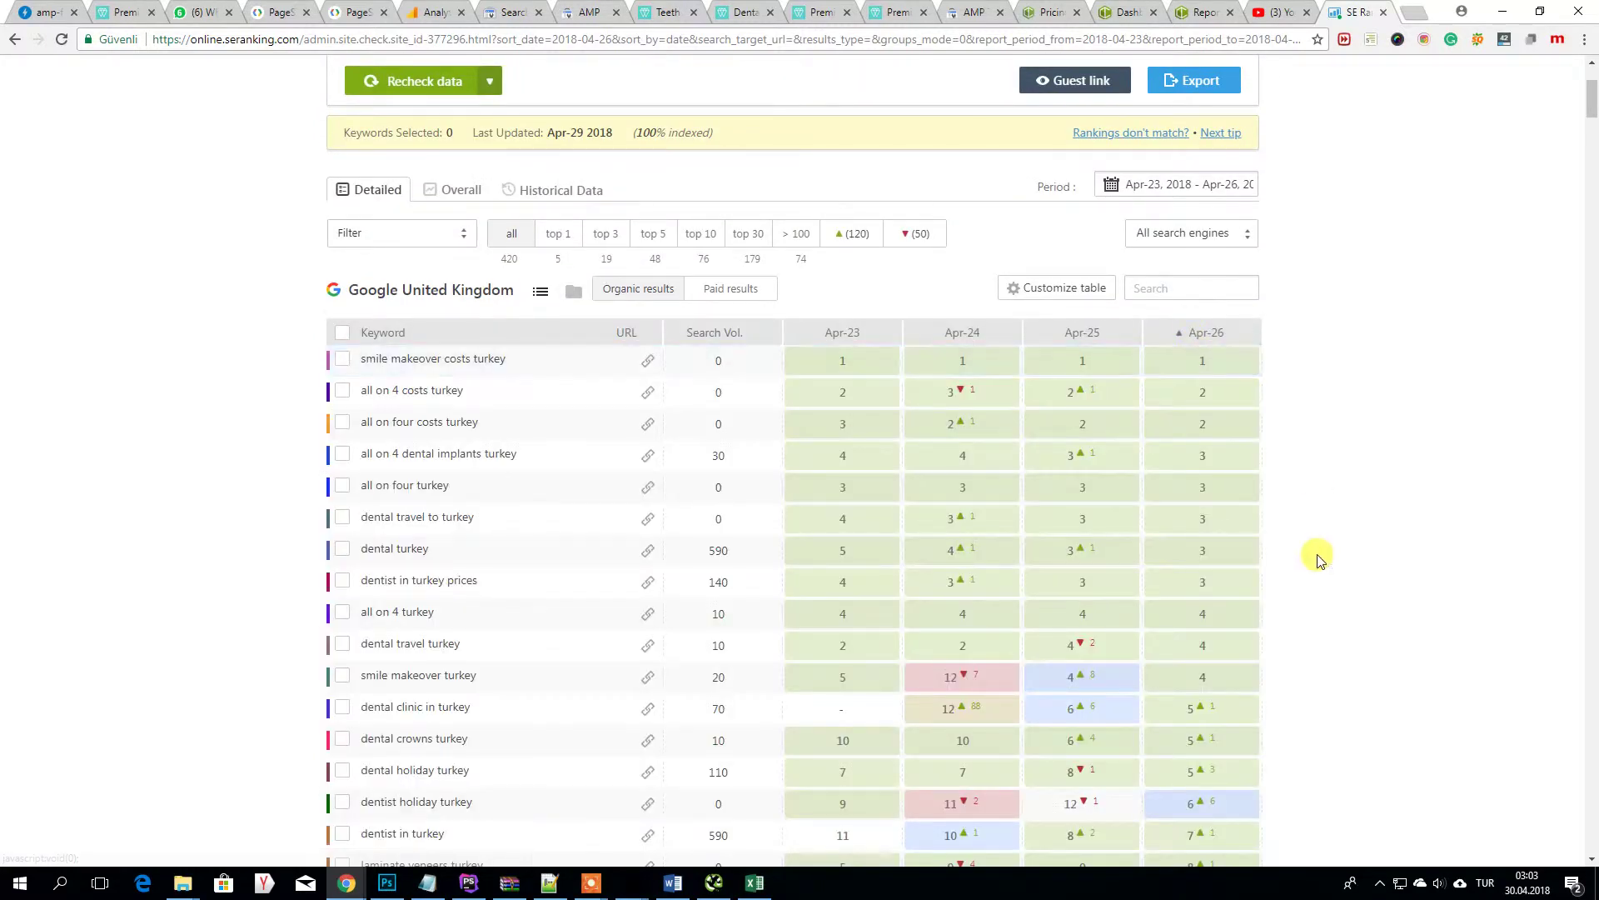
scroll(1324, 554, down, 7)
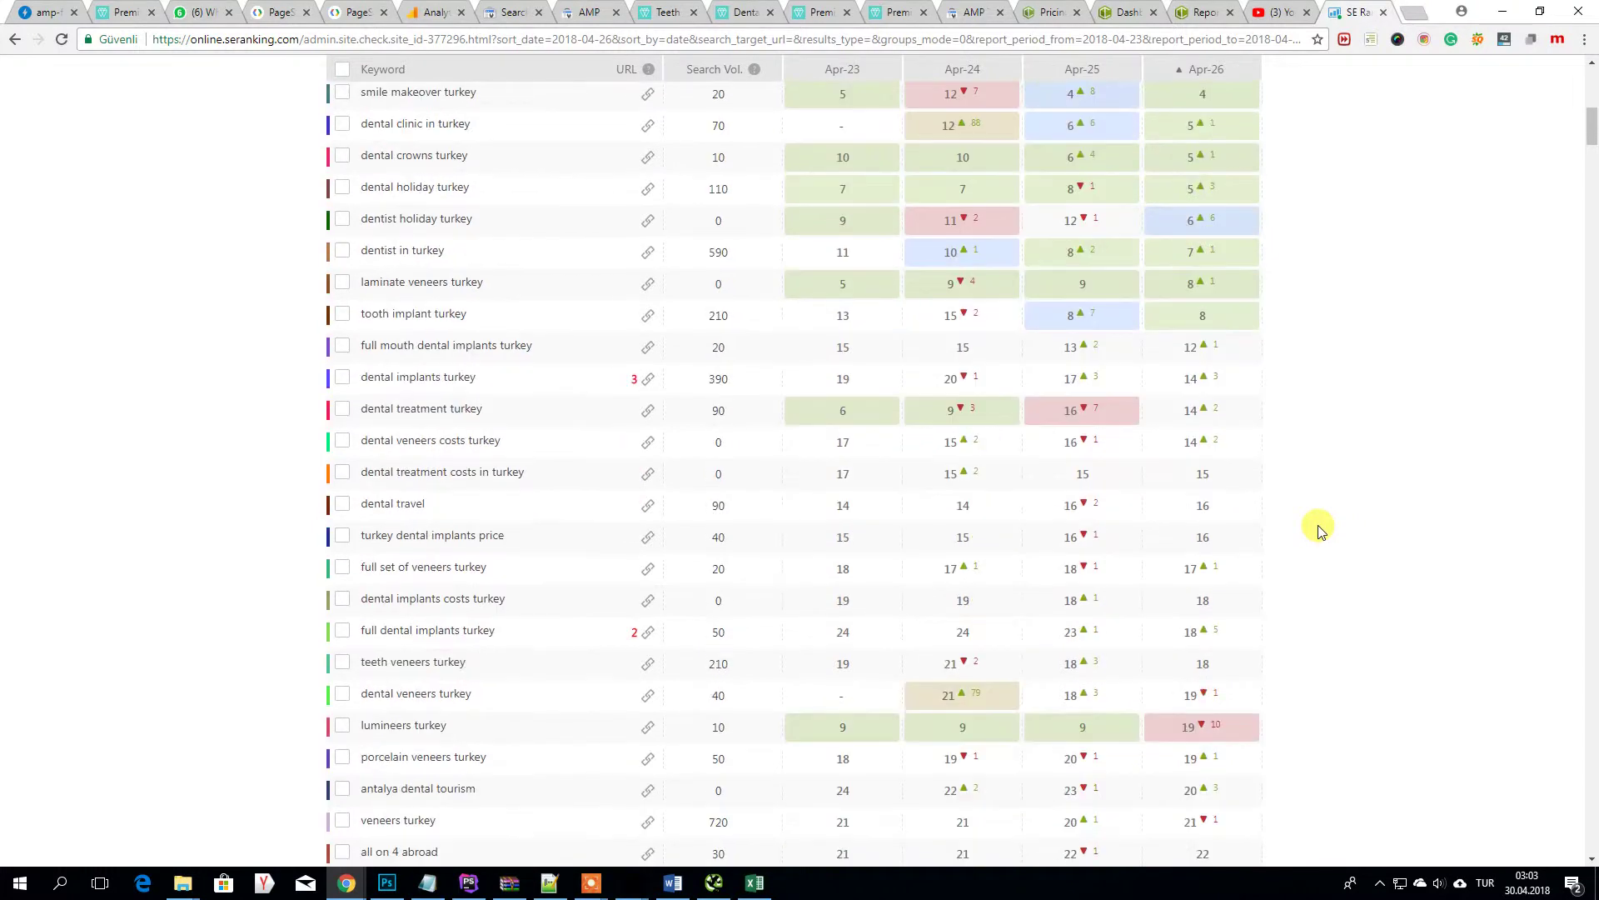
scroll(1316, 533, down, 3)
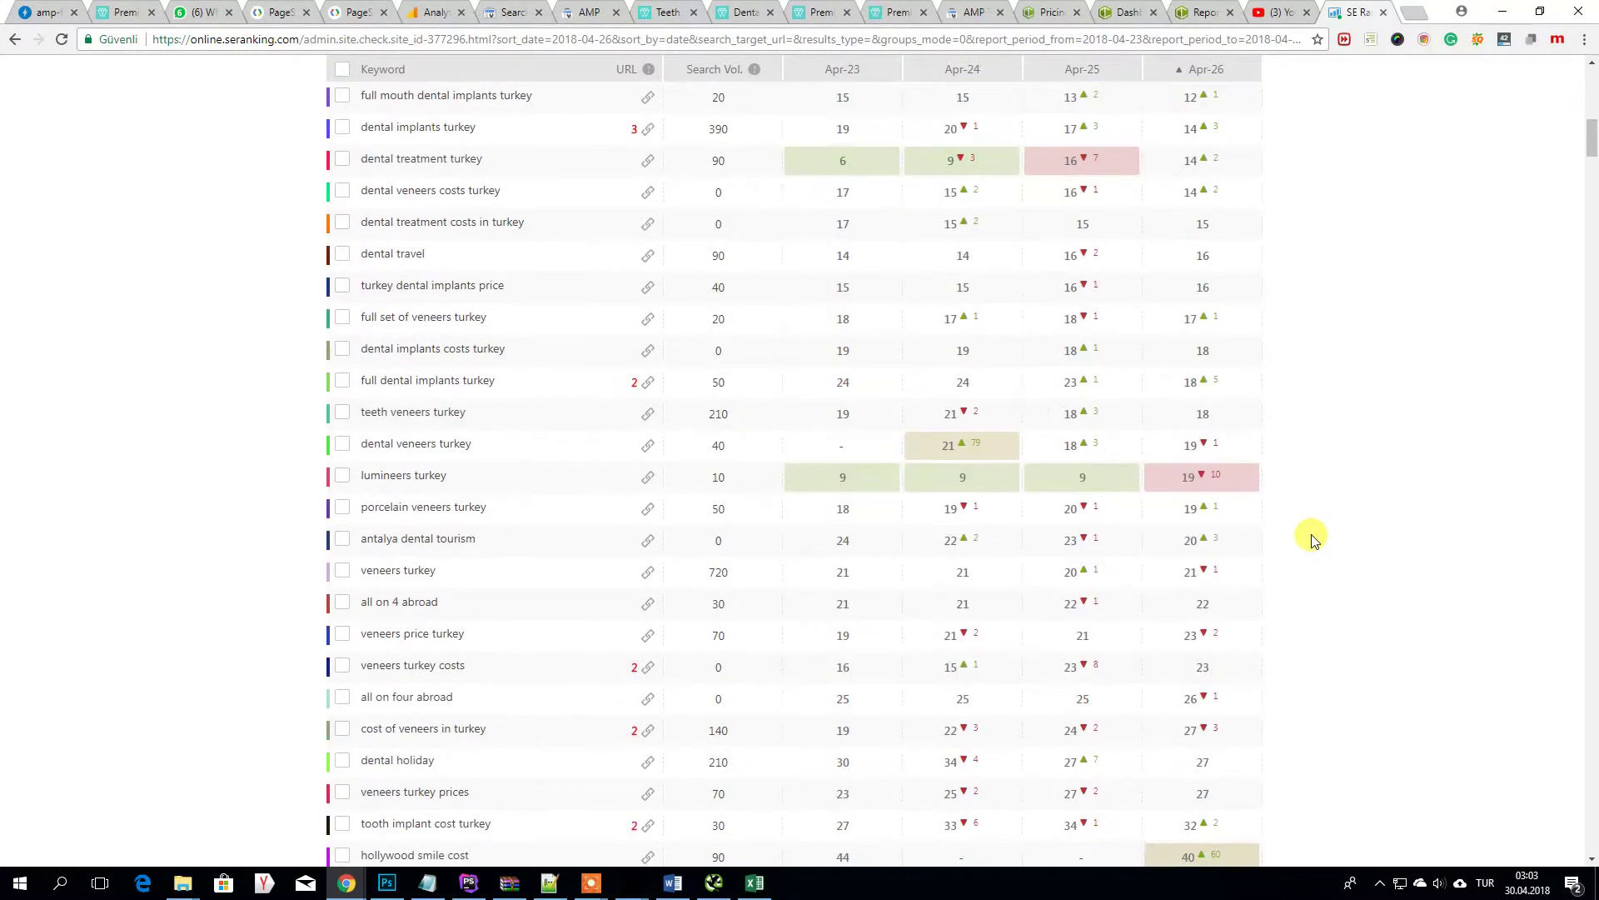
scroll(1312, 540, down, 3)
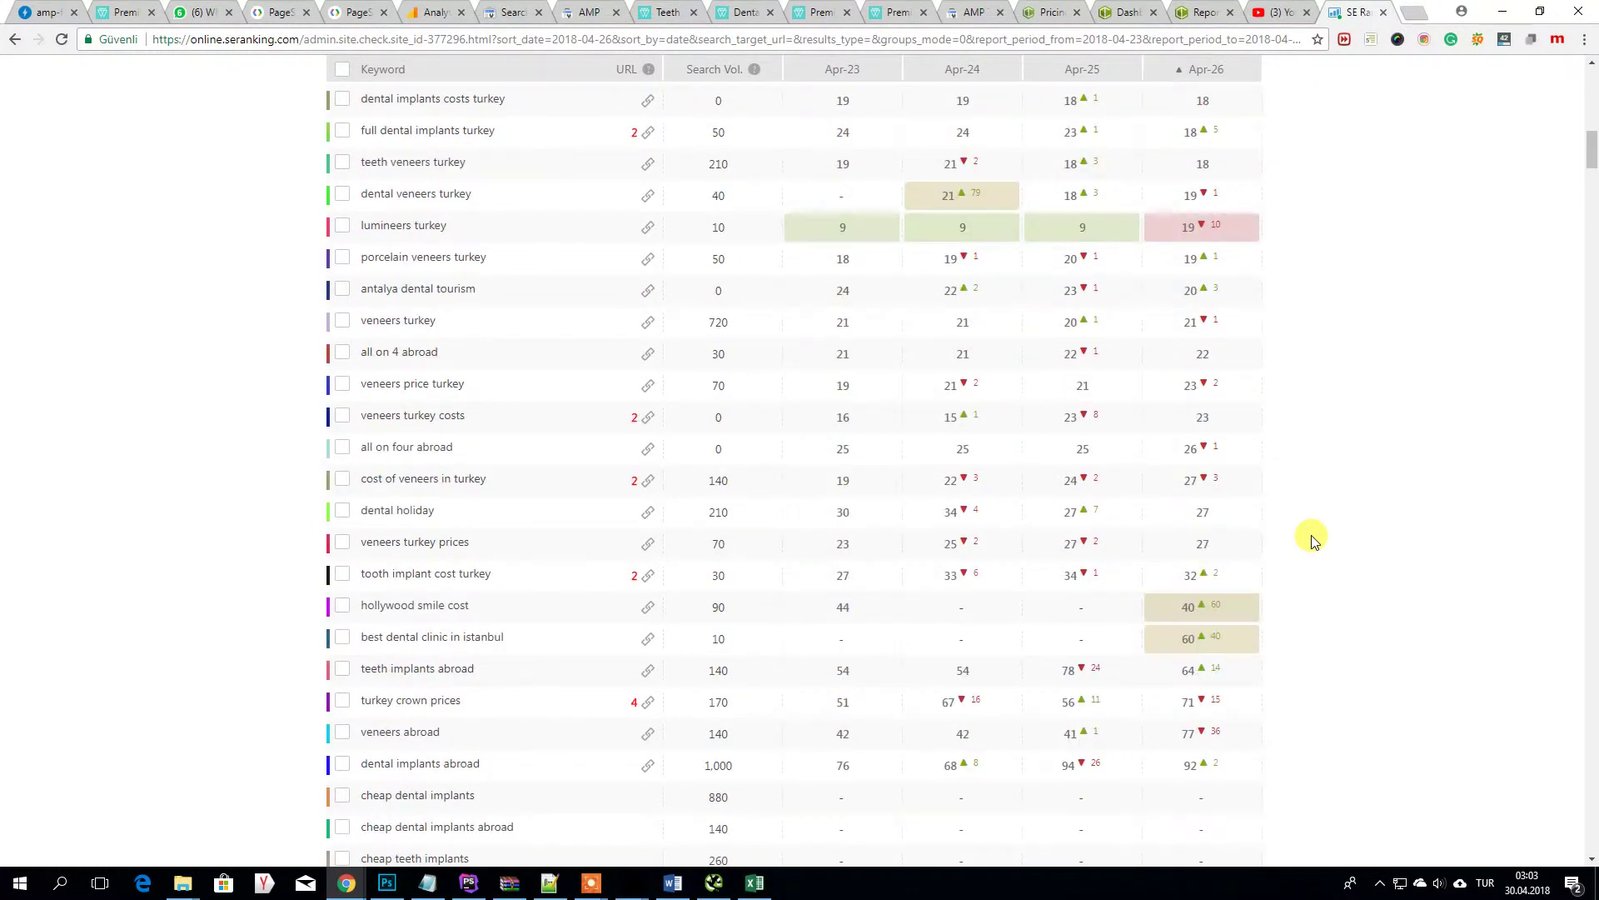
scroll(1312, 540, down, 1)
scroll(1312, 541, up, 4)
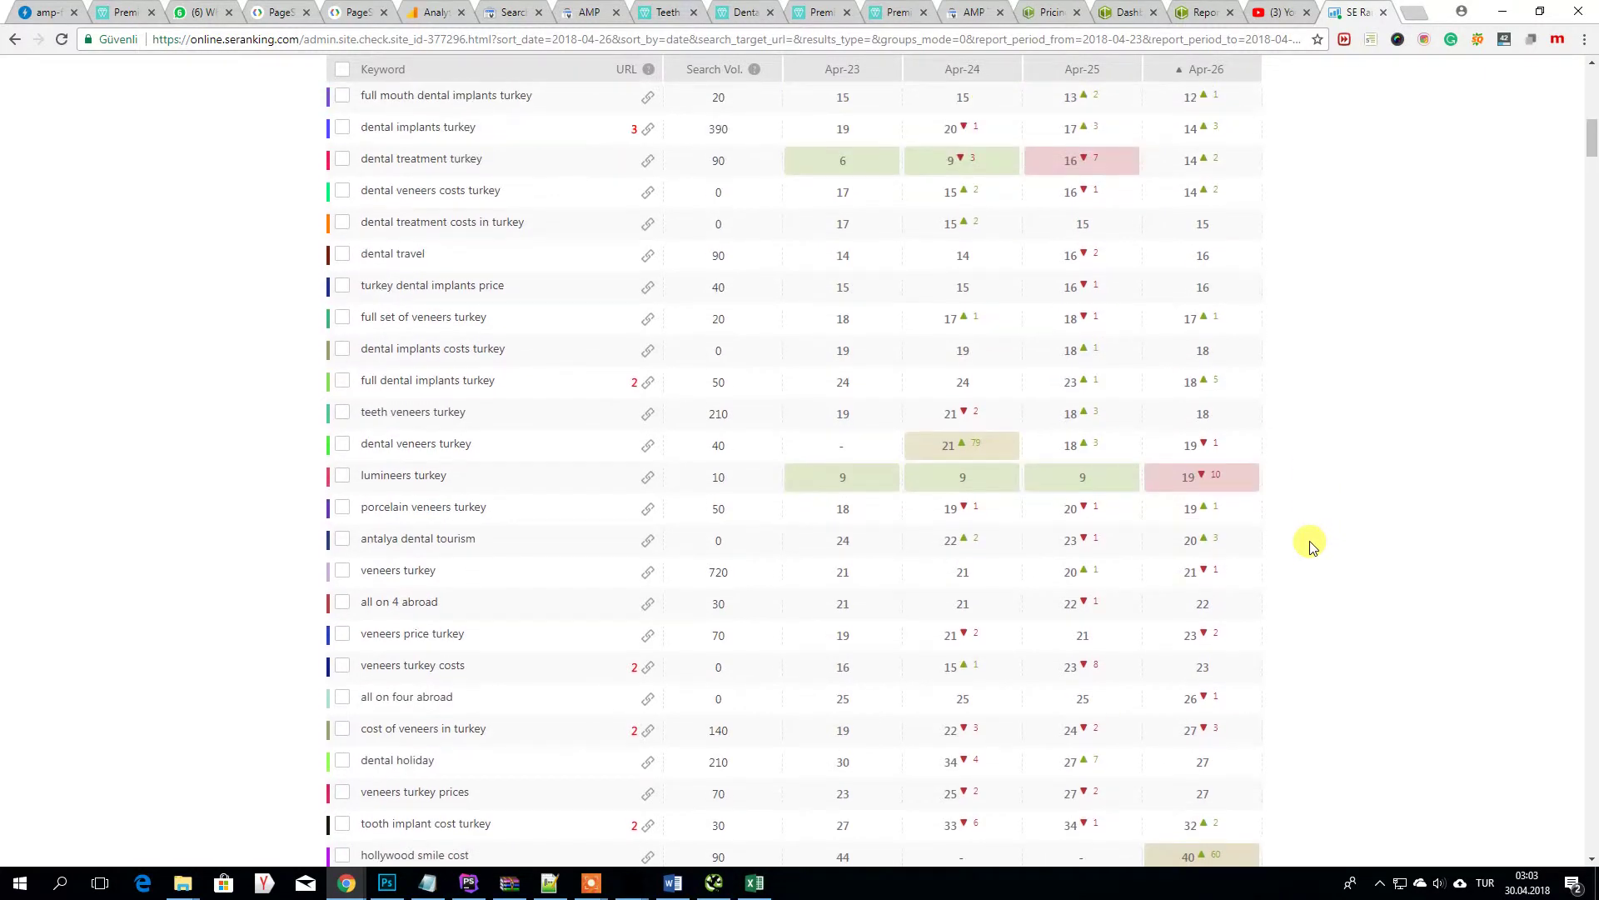
scroll(1311, 544, up, 9)
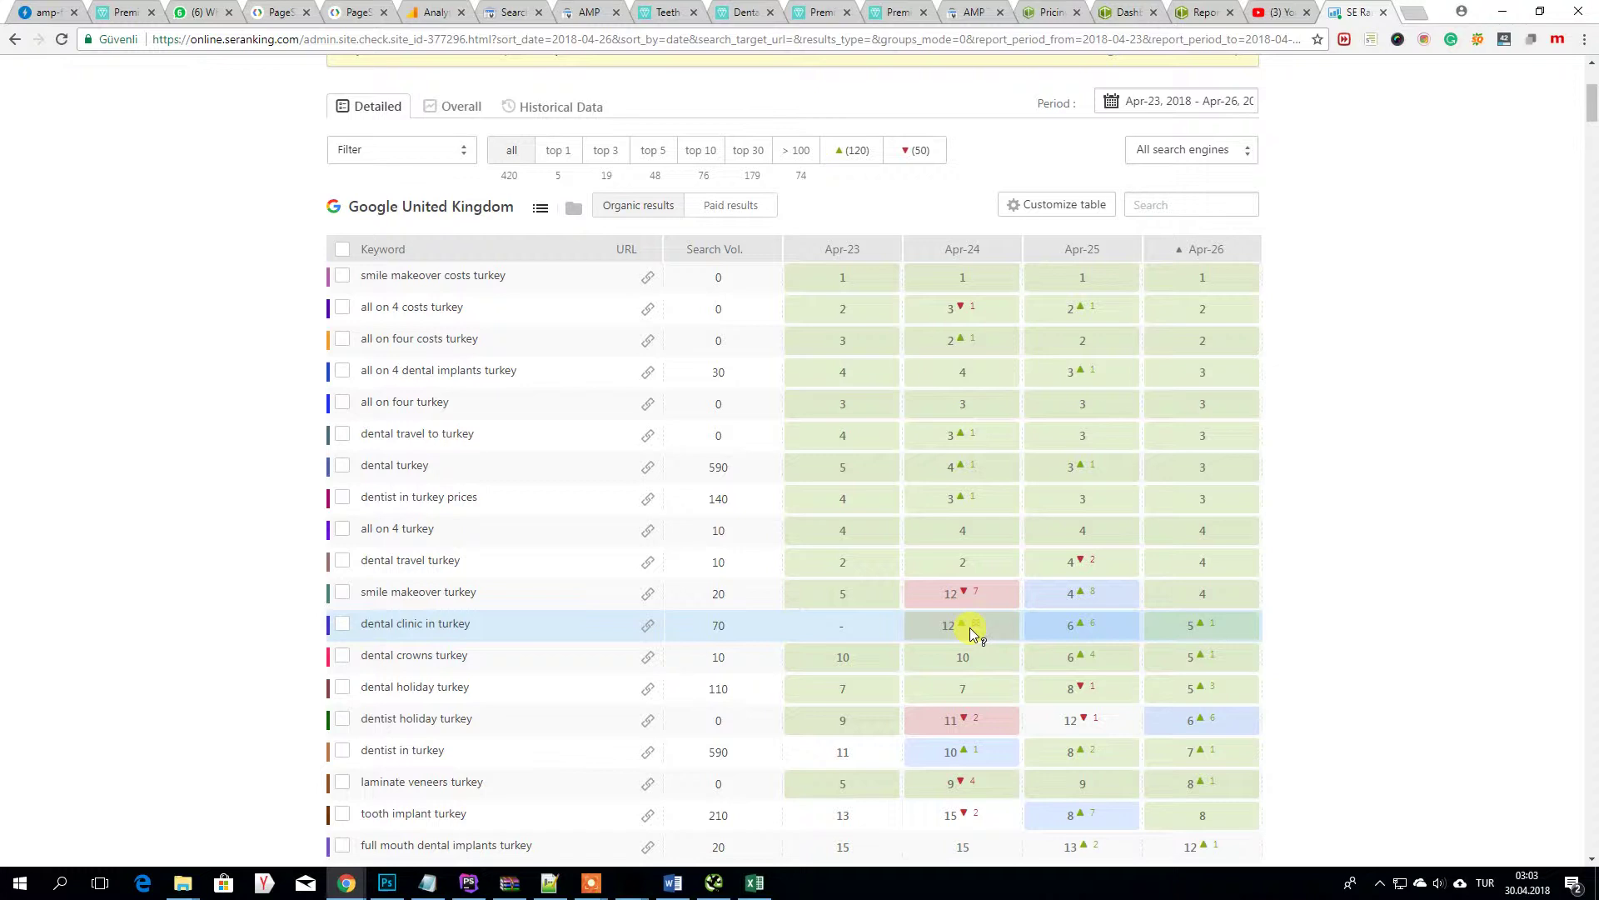
- Review the issues and changes on DeepCrawl's dashboard for the Apr 19 crawl
click(1200, 17)
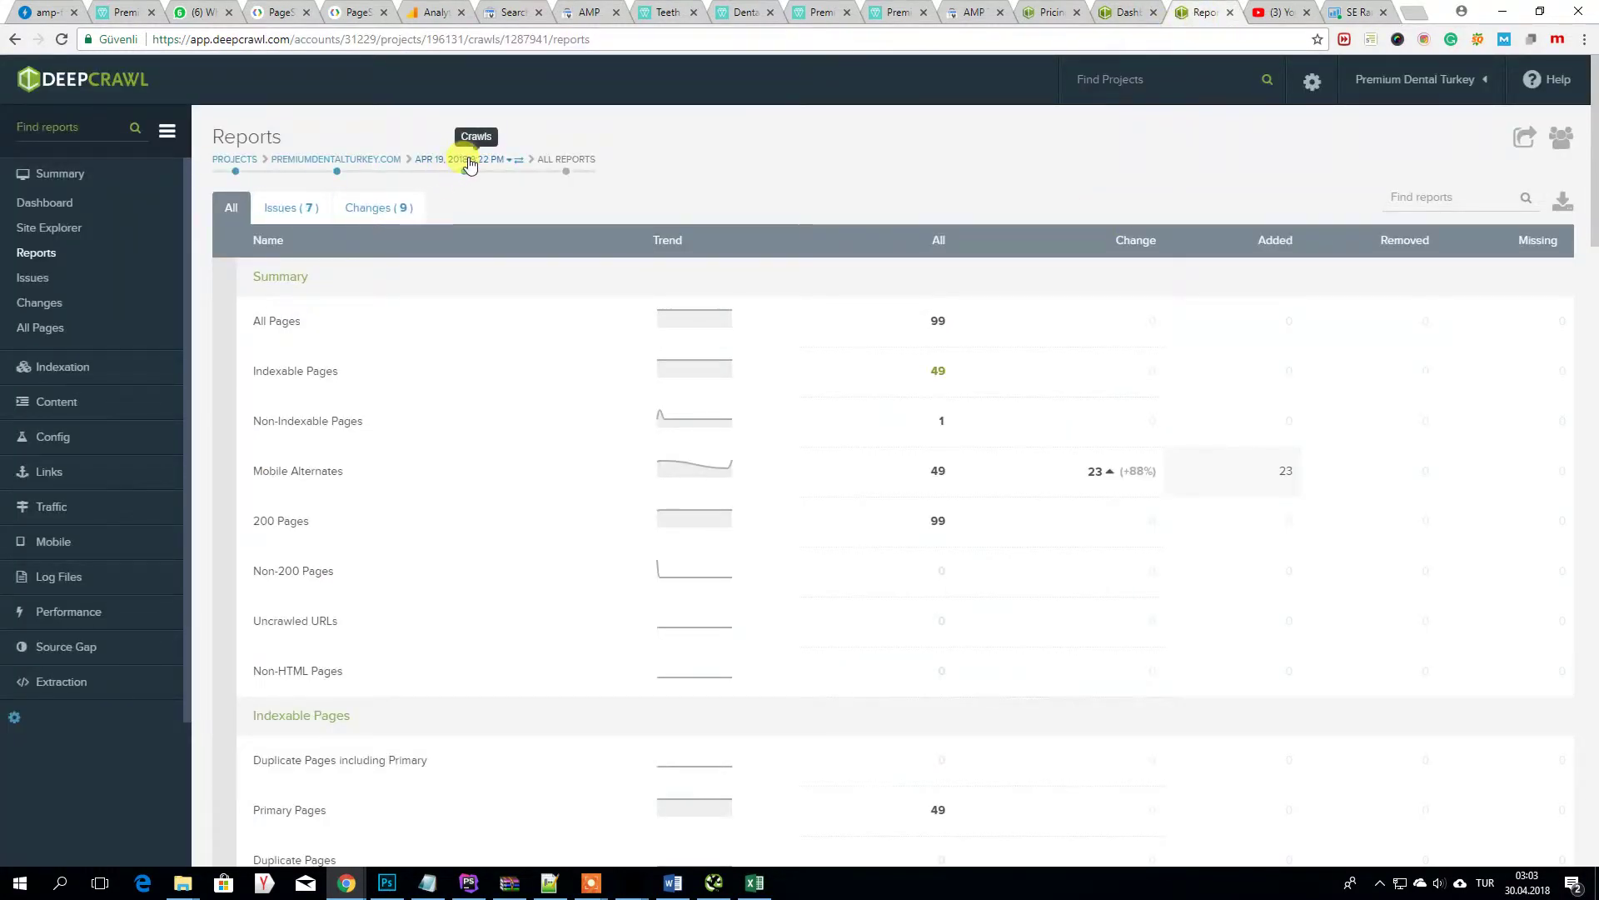
click(81, 207)
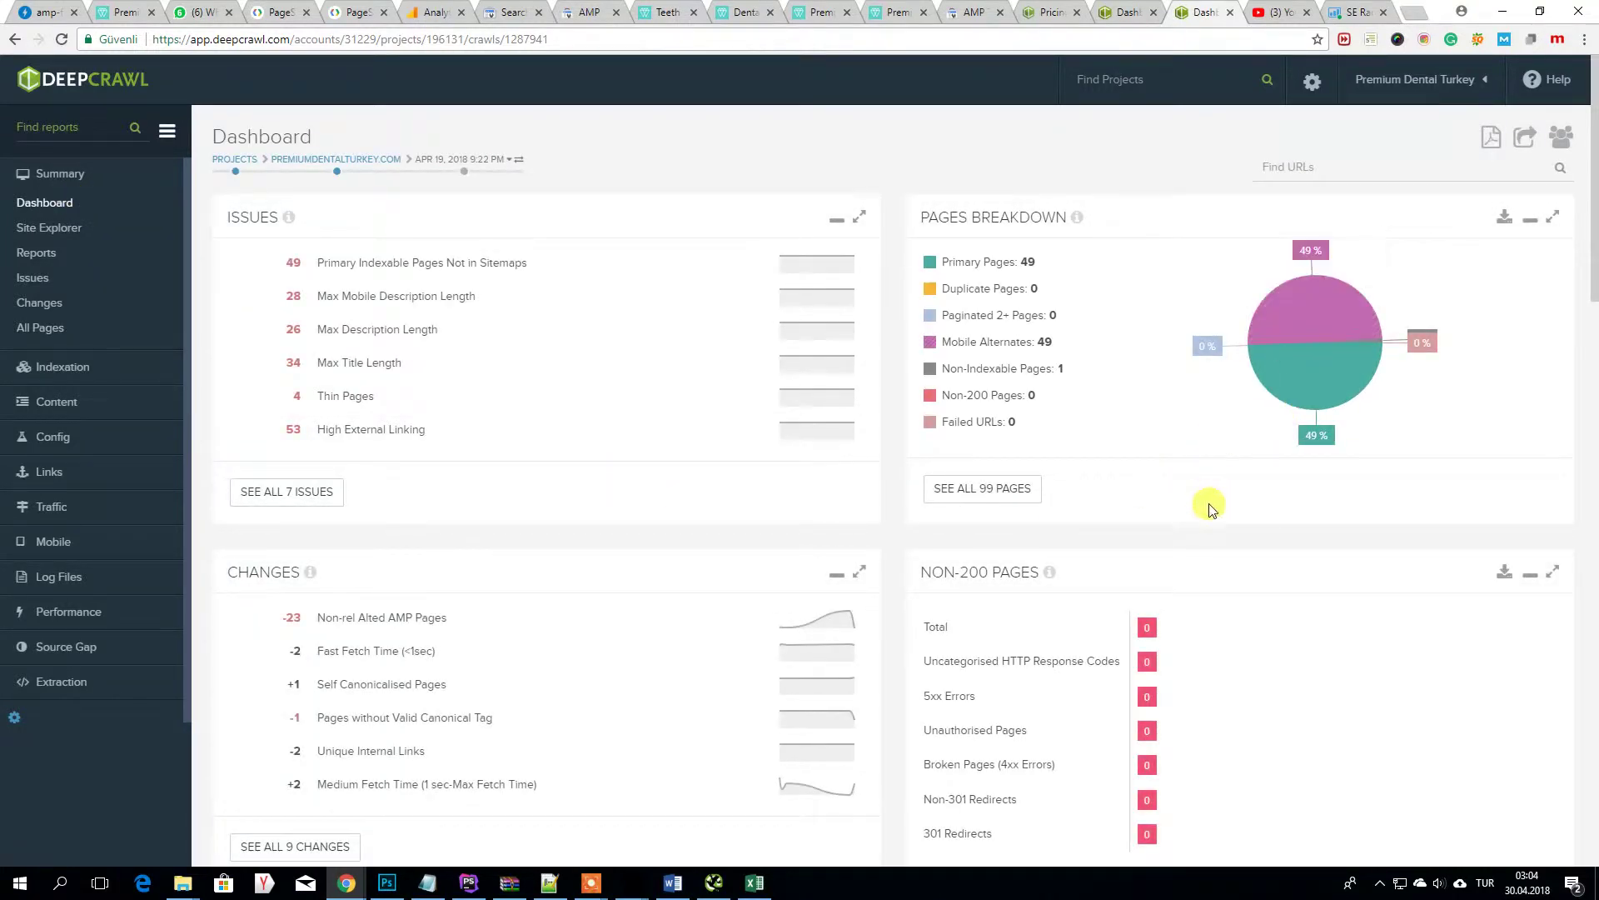
scroll(1207, 509, down, 1)
scroll(1207, 516, up, 1)
scroll(475, 506, down, 3)
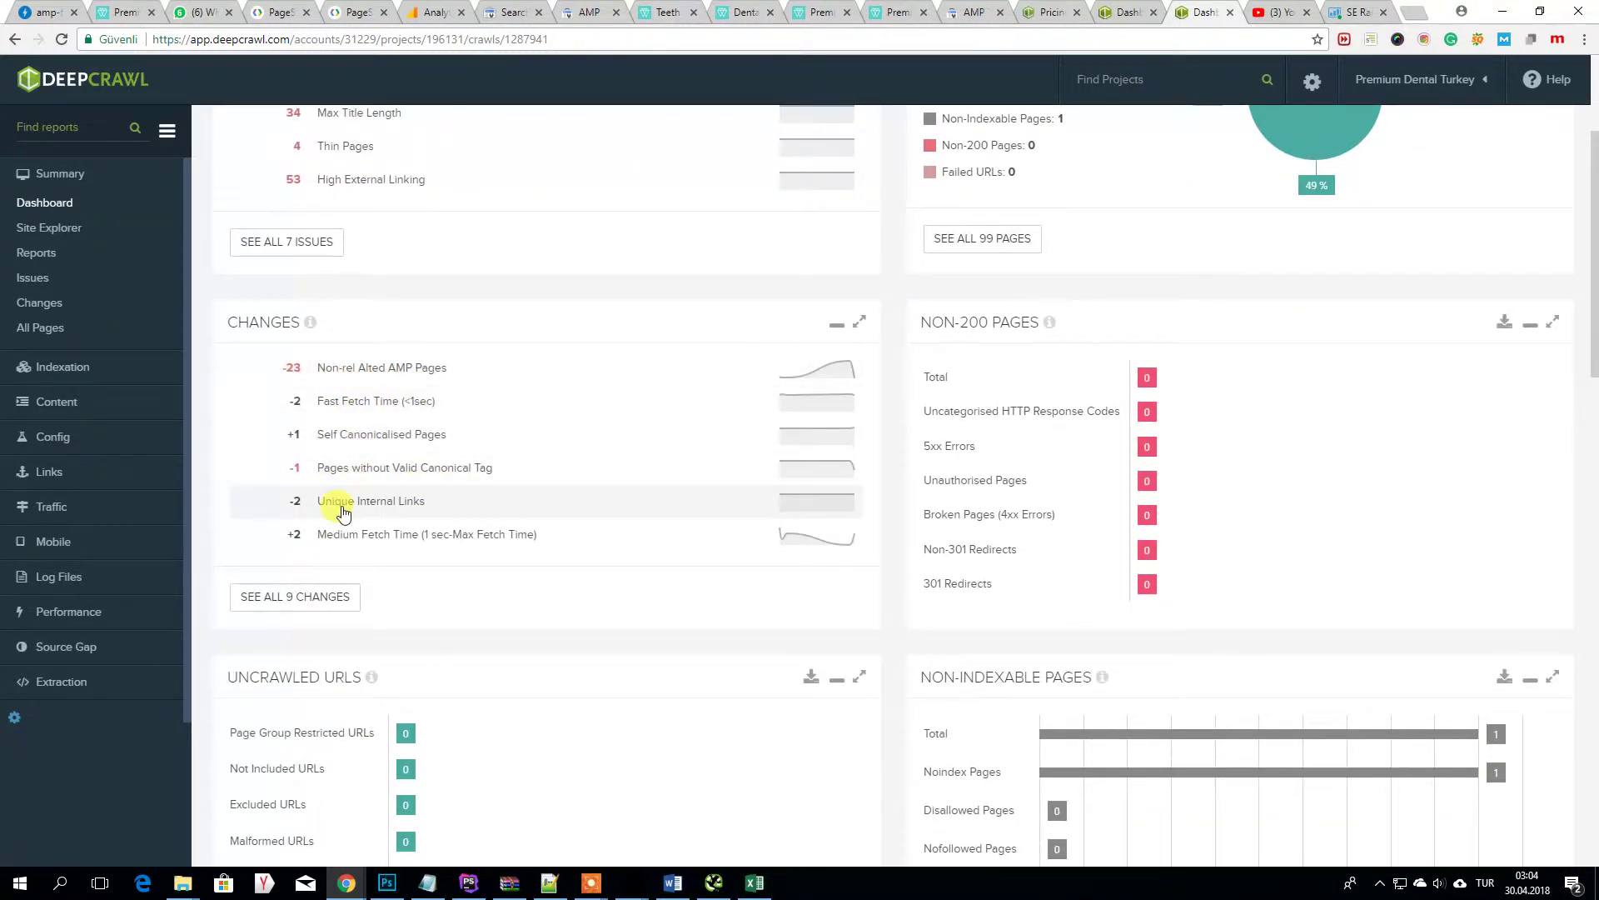
scroll(474, 549, down, 2)
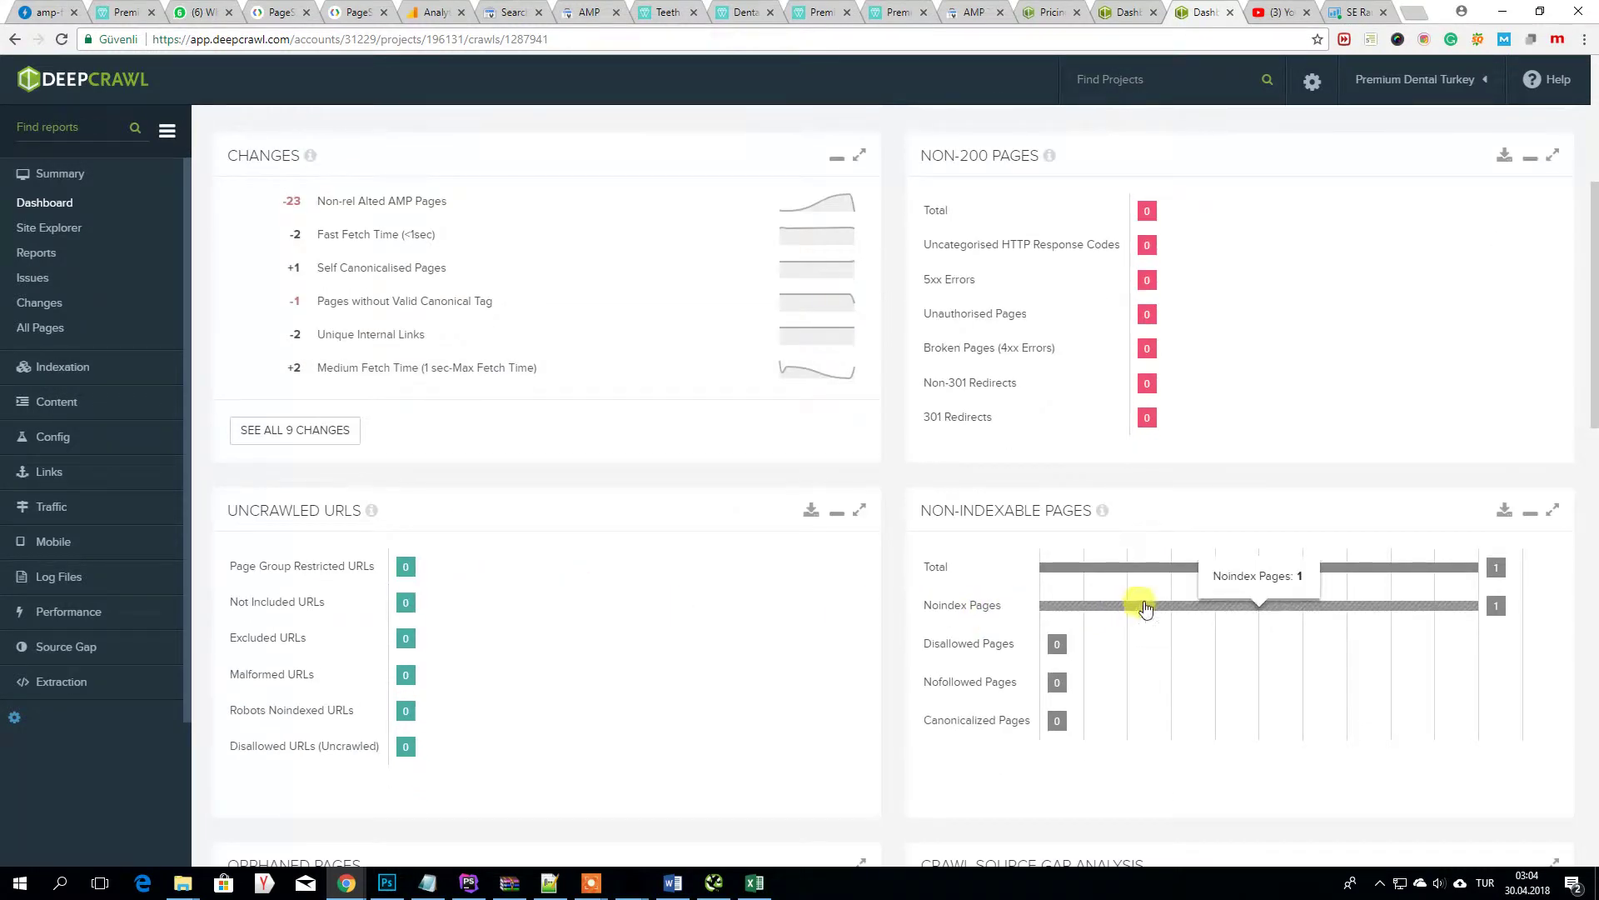
scroll(972, 617, down, 4)
scroll(683, 614, up, 6)
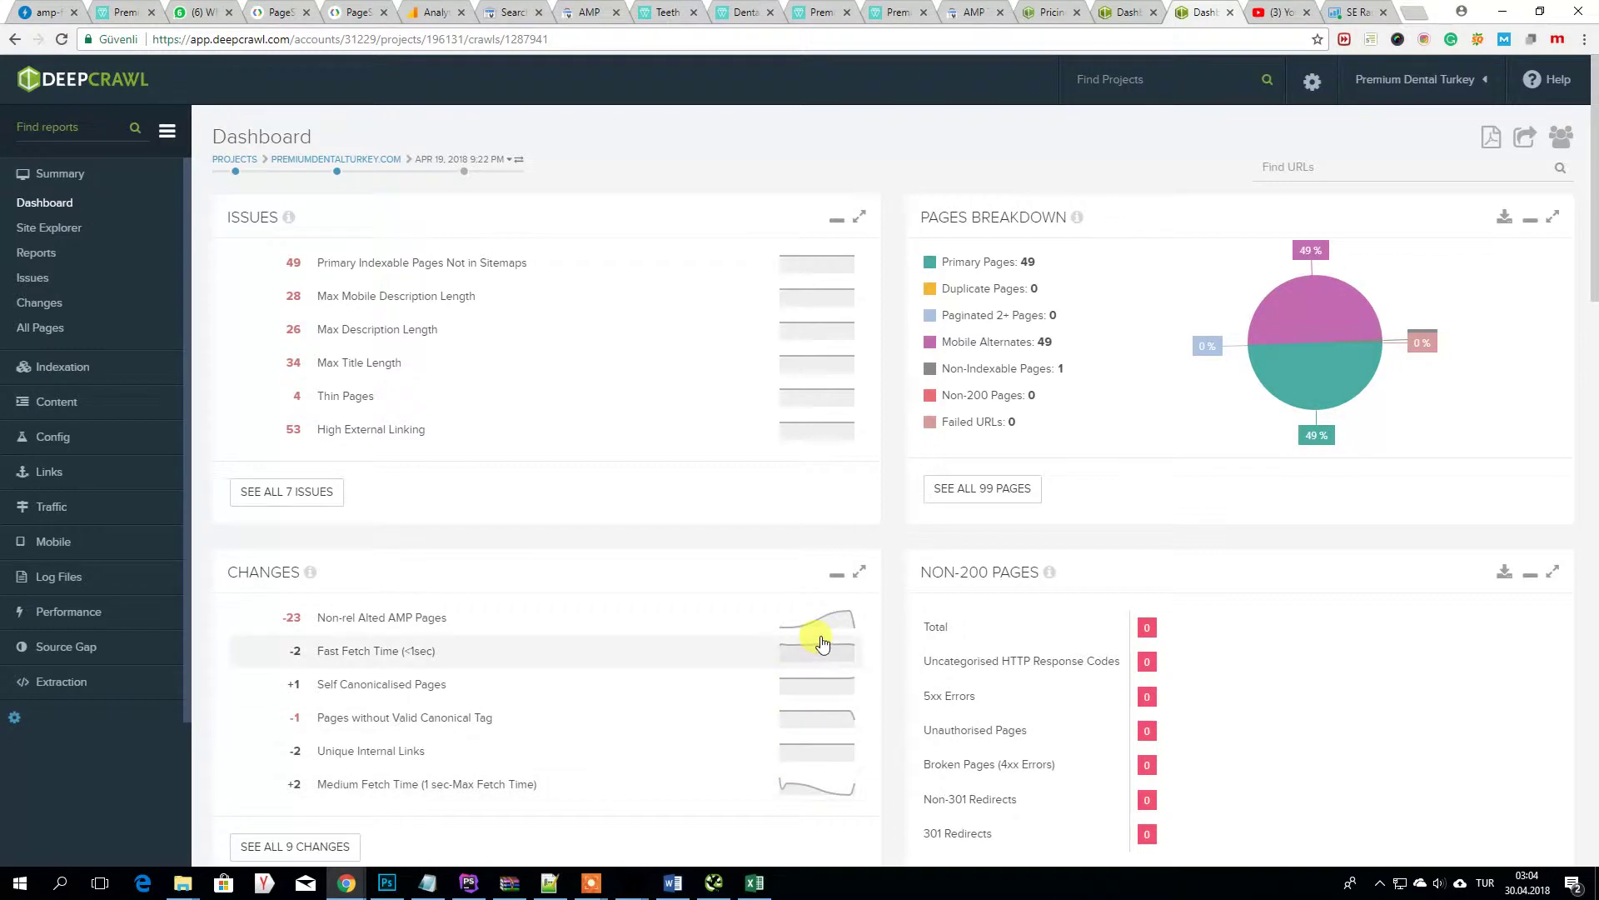
- Glance at the SE Ranking keyword rankings, then bring up the Screaming Frog crawl of premiumdentalturkey.com
click(1351, 13)
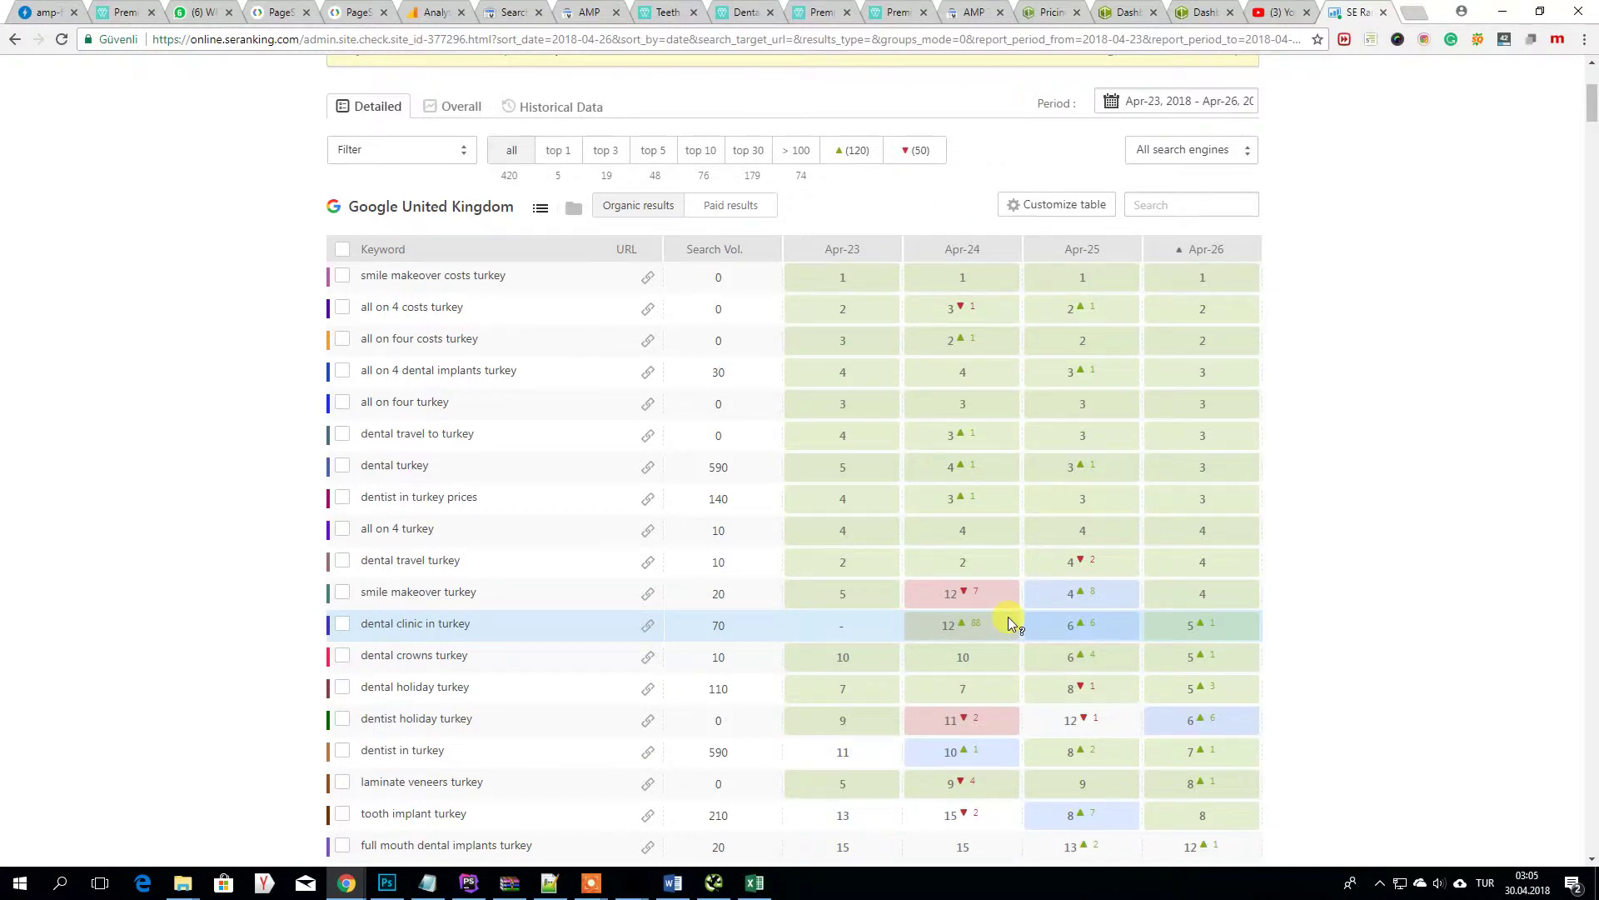
click(1194, 13)
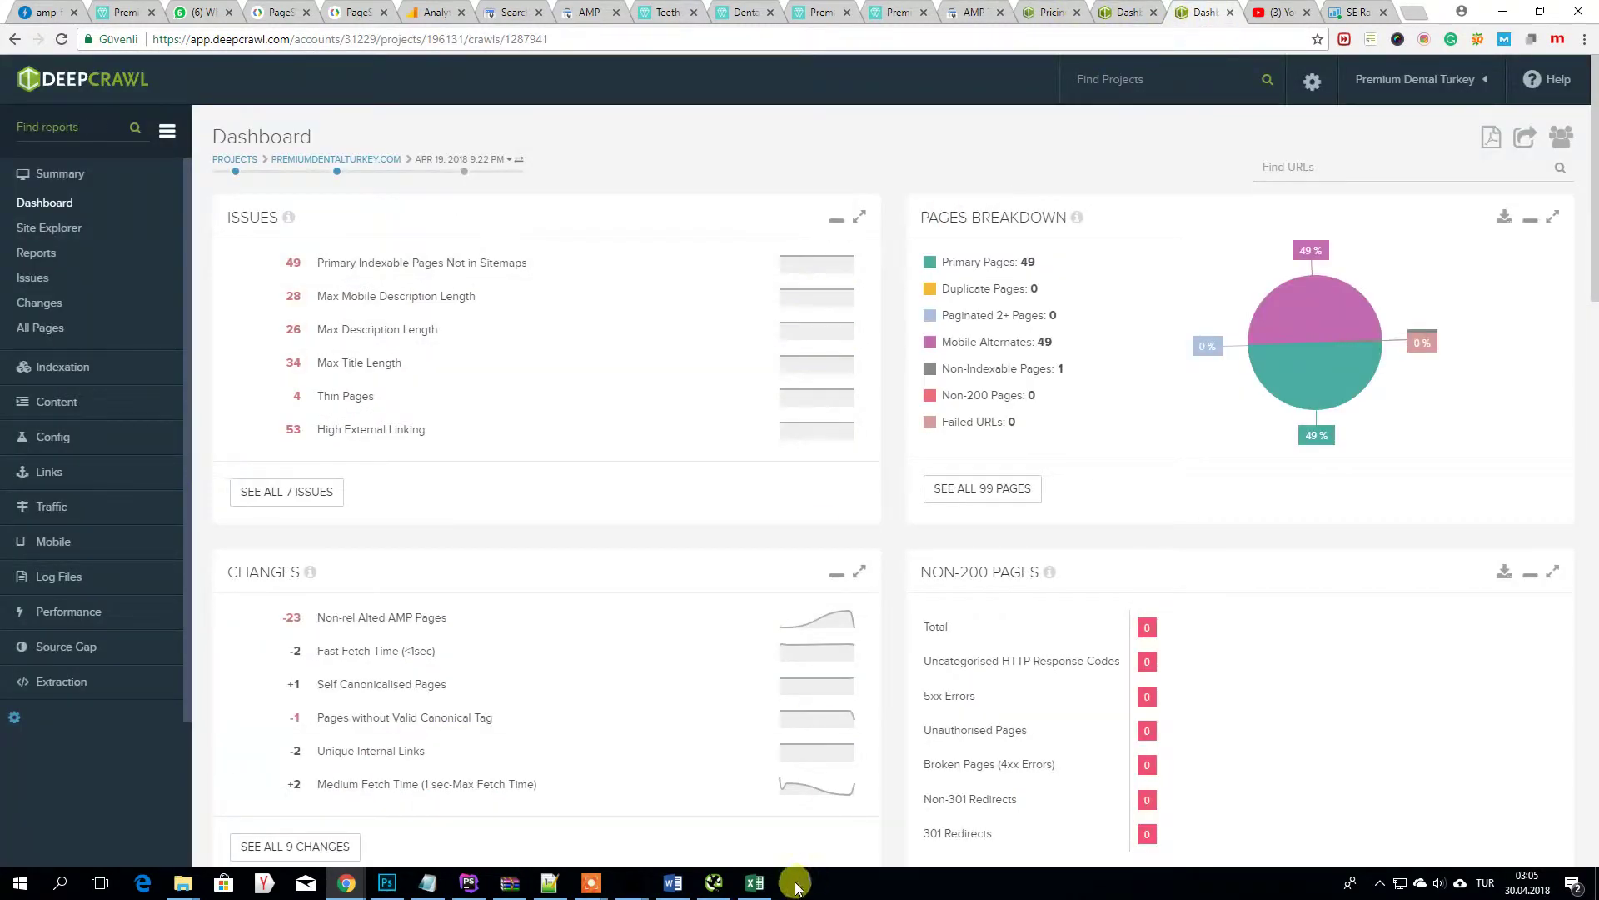
click(714, 883)
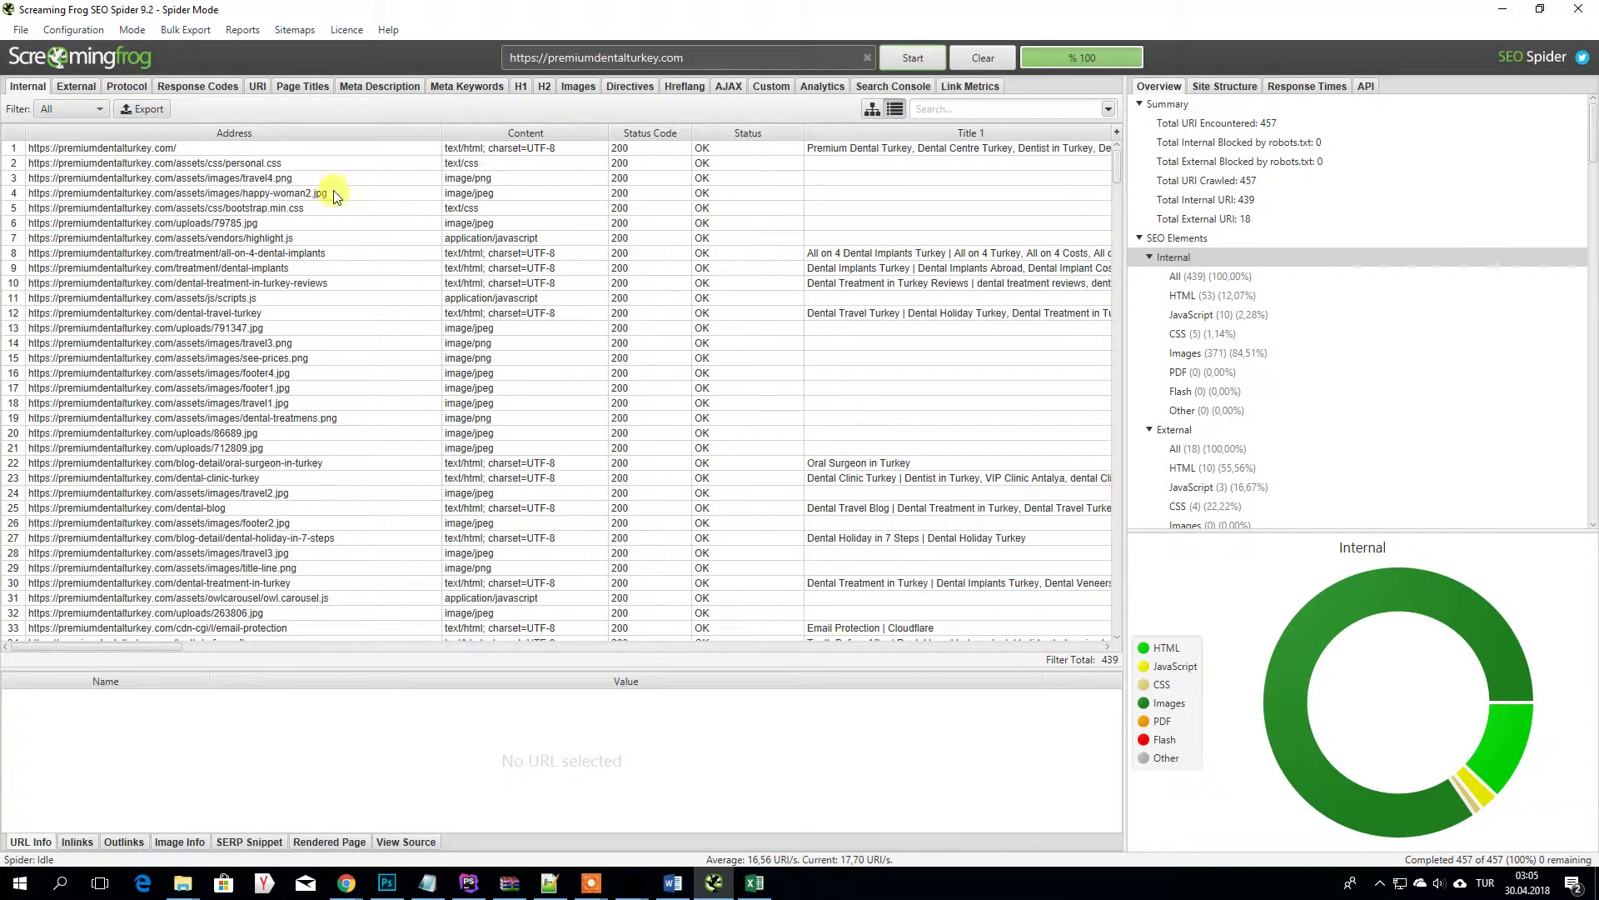
- Inspect the footer2.jpg URL details in Screaming Frog and check the licence options
click(209, 525)
scroll(413, 527, down, 16)
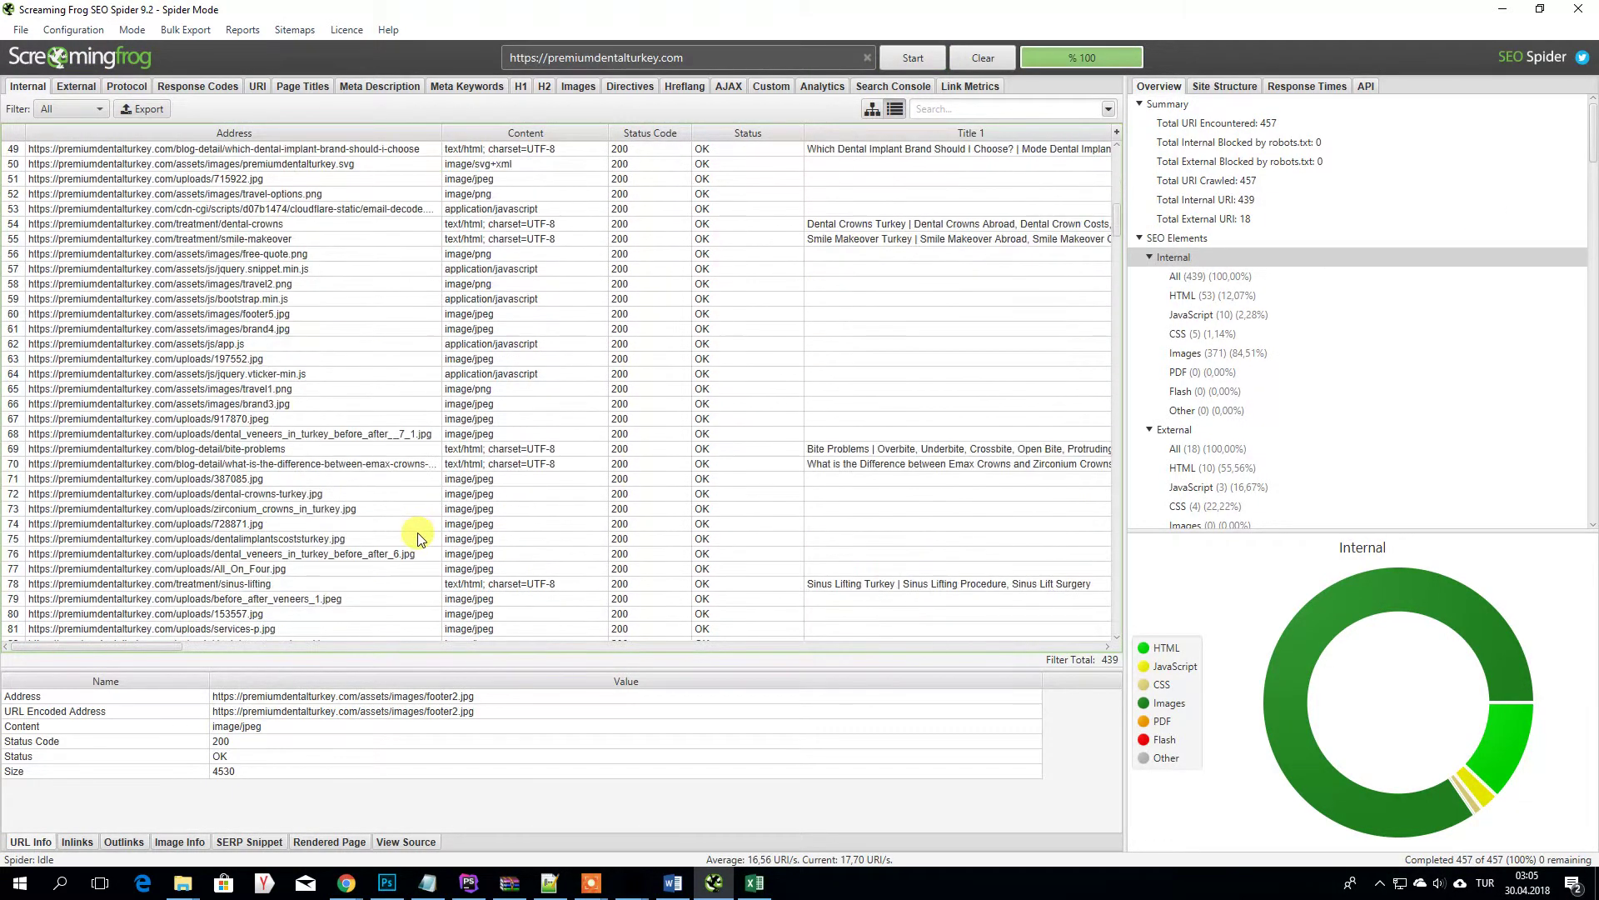
scroll(418, 537, up, 16)
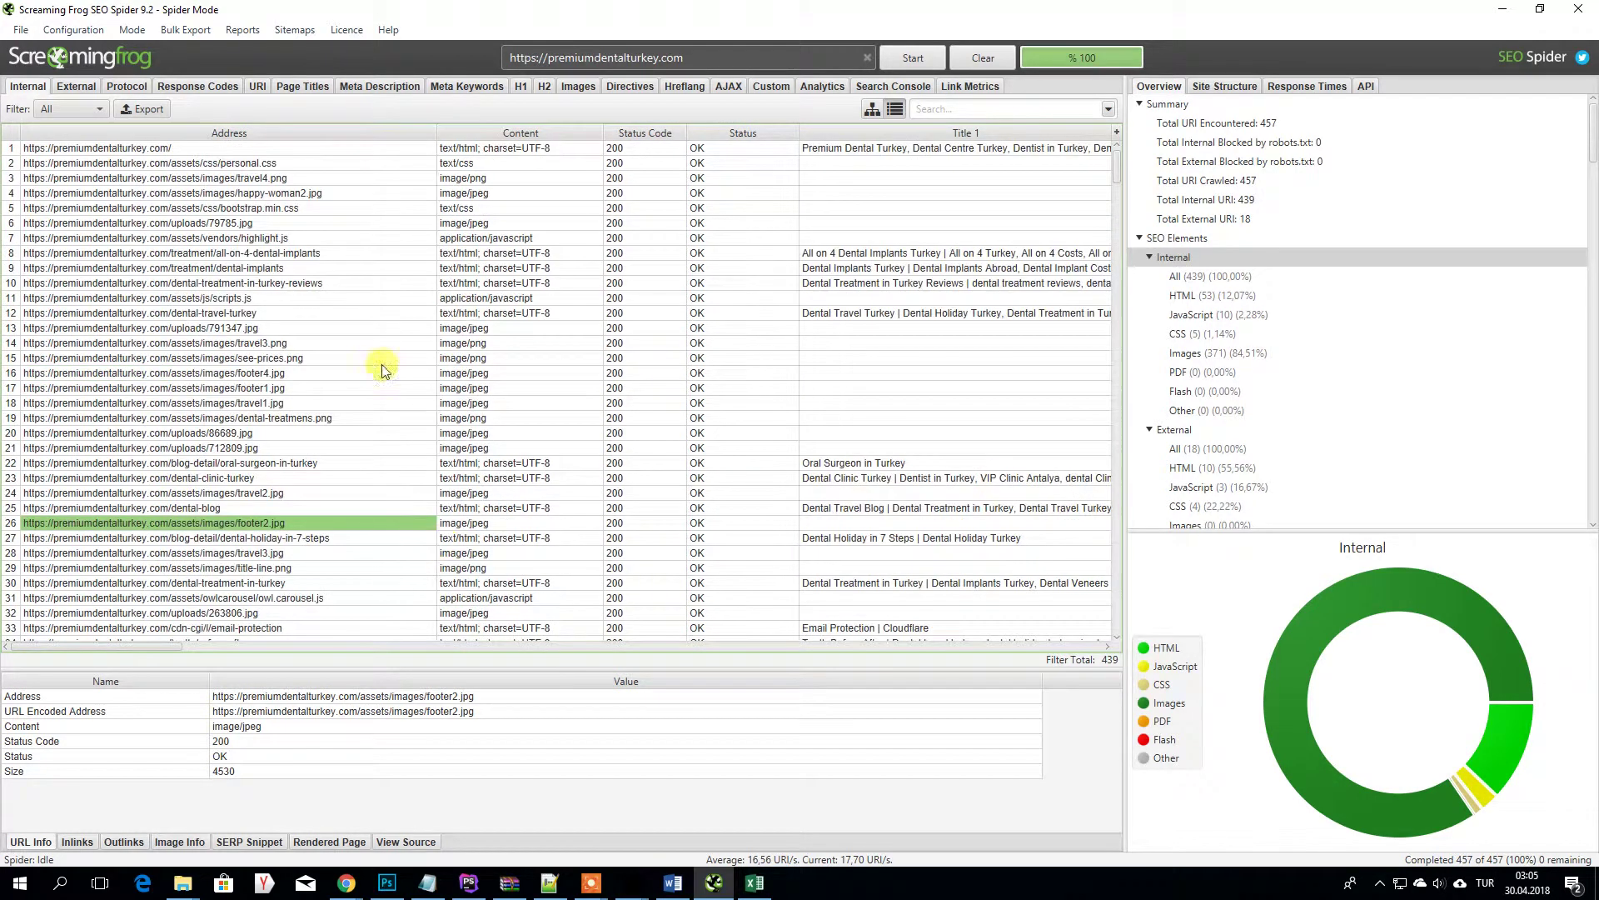
click(340, 31)
click(341, 31)
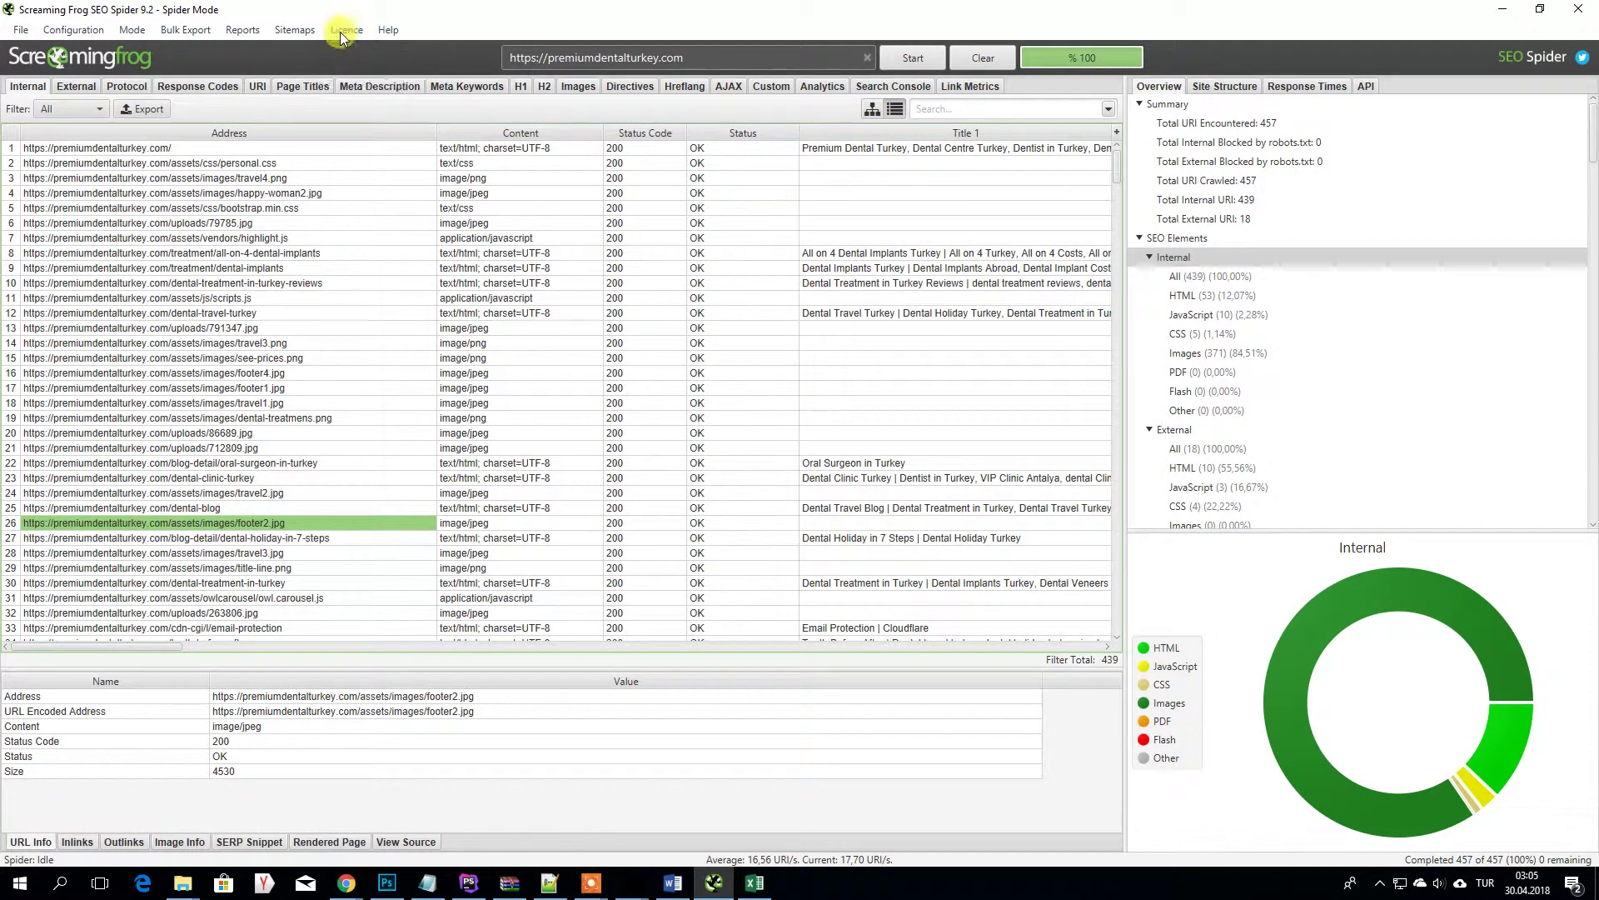
- Inspect the dental-treatment-in-turkey page details, then return to the DeepCrawl dashboard in Chrome
click(281, 581)
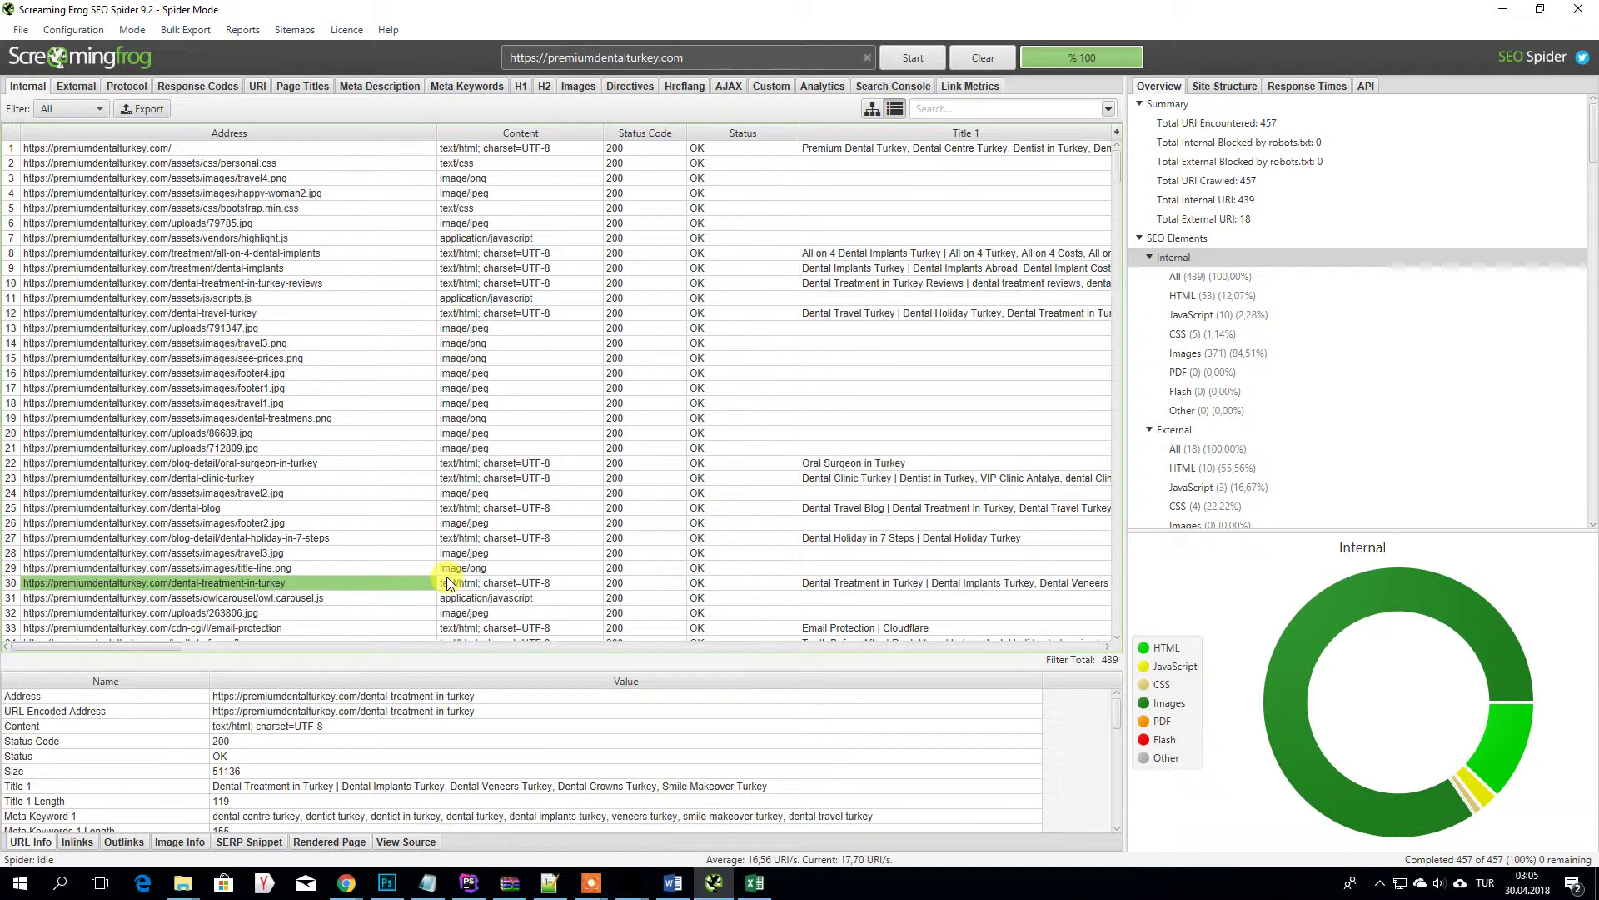
mouse_move(350, 894)
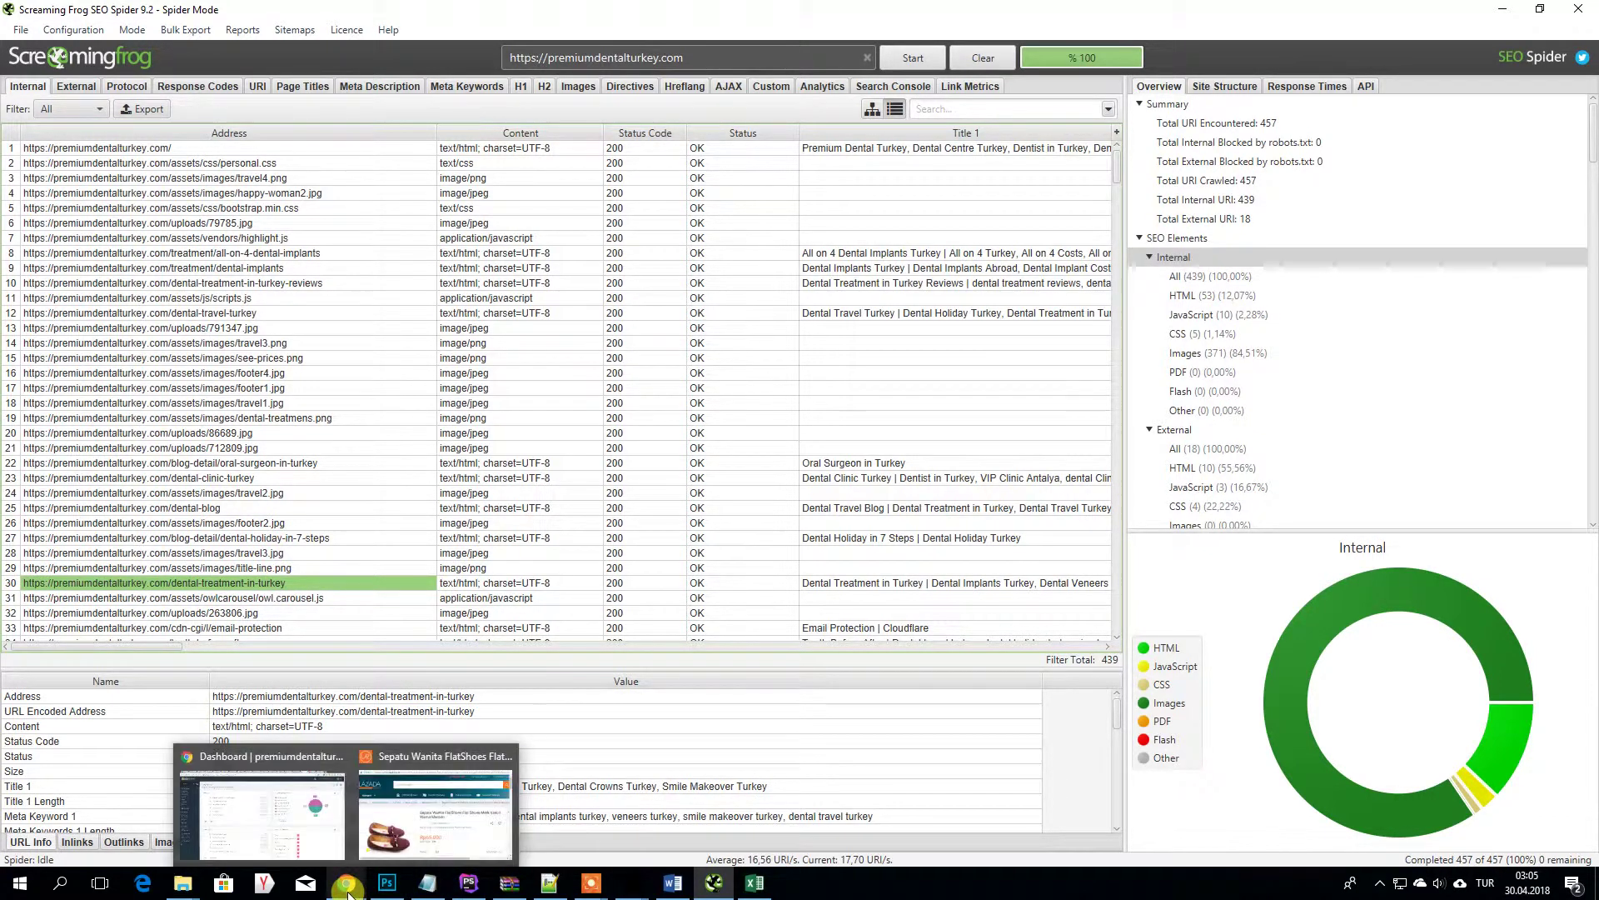
click(332, 839)
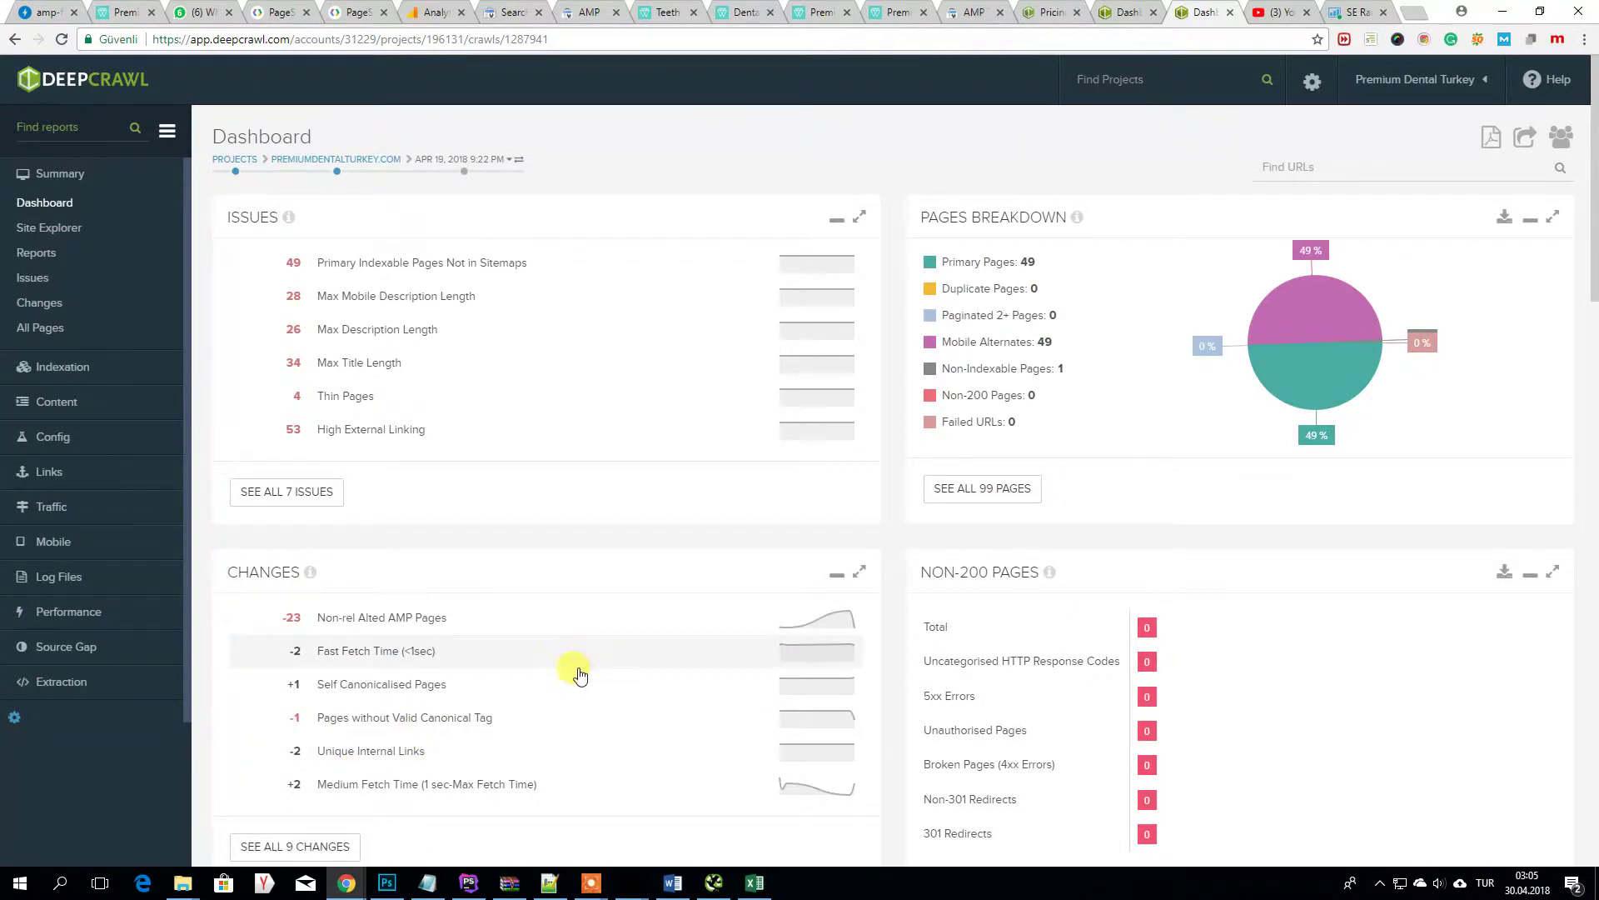
- Switch the DeepCrawl dashboard to the crawl finished Apr 25, 2018 12:17 AM
scroll(570, 729, down, 2)
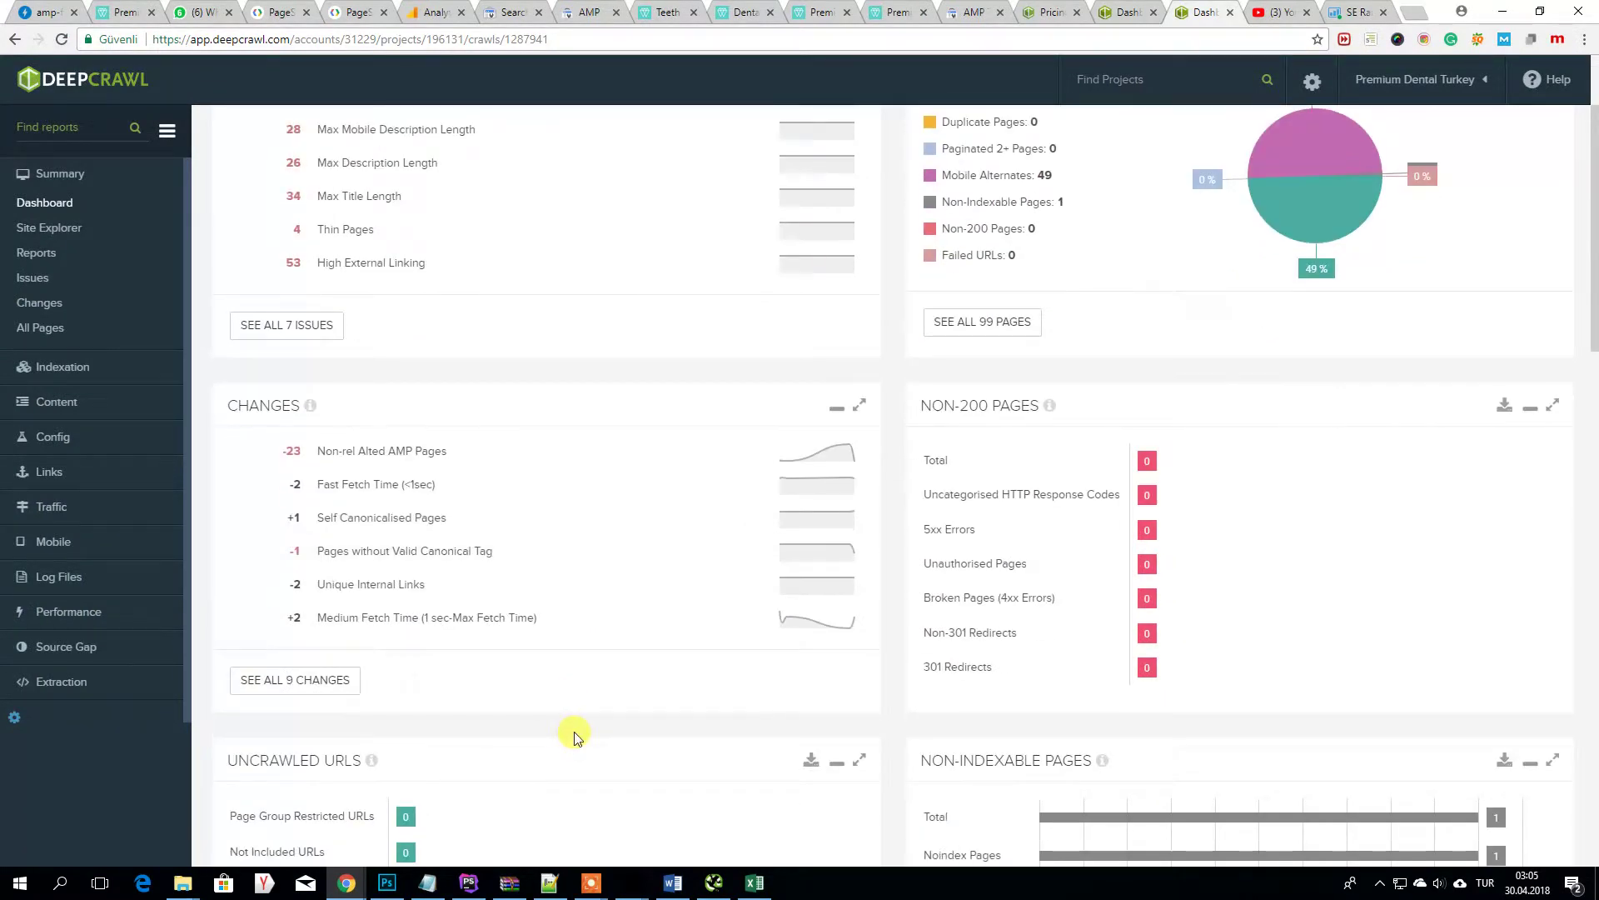
scroll(574, 737, down, 3)
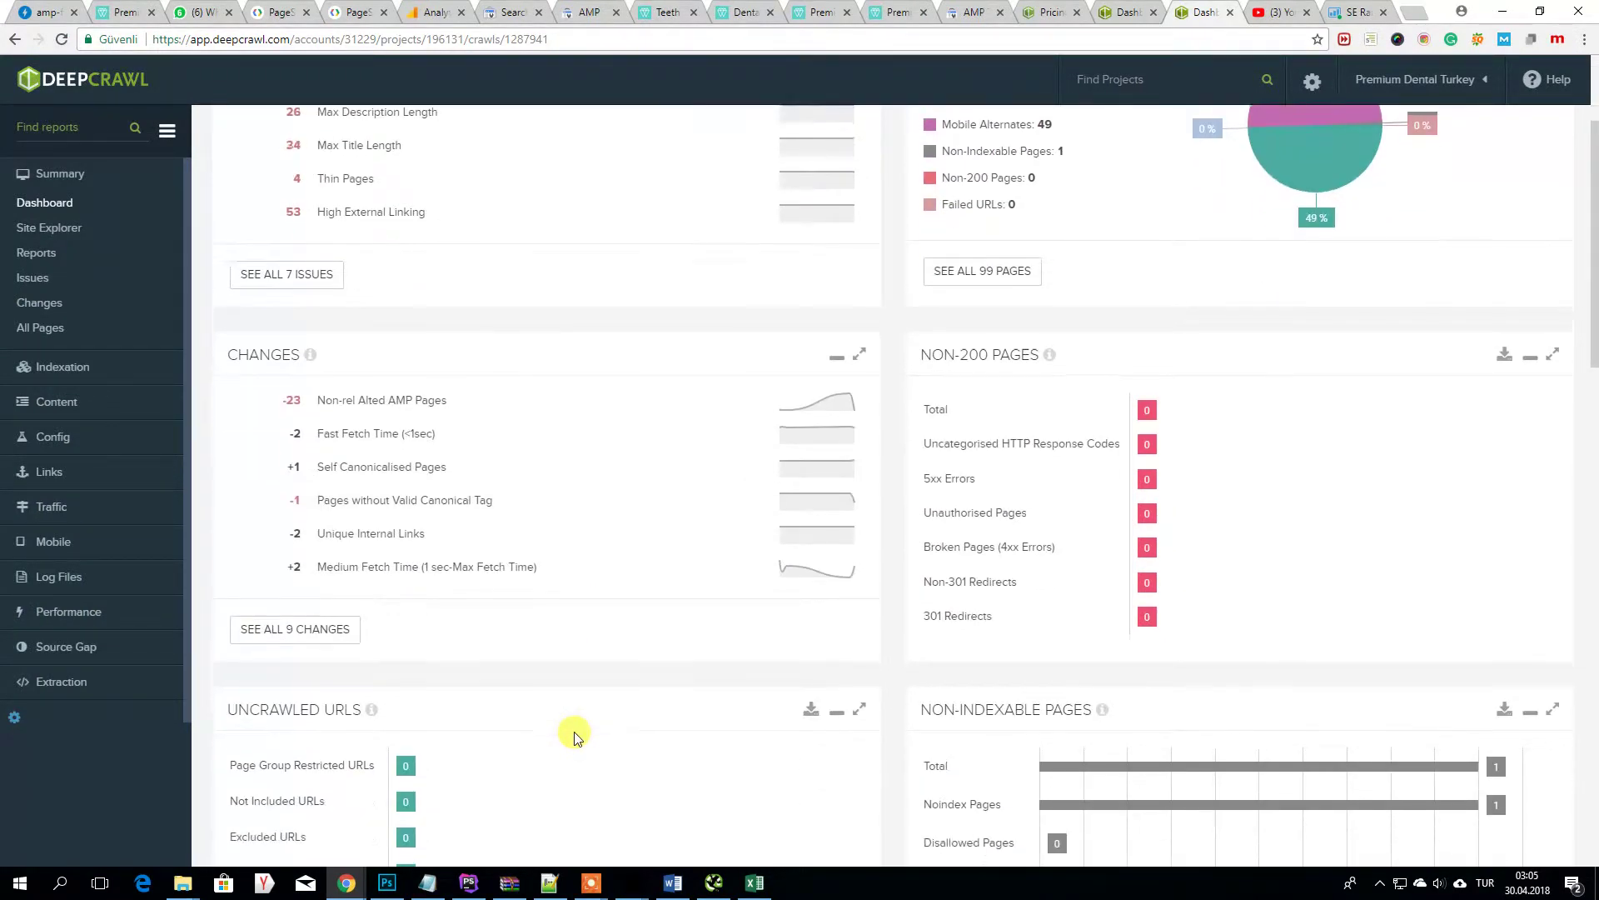
scroll(574, 736, up, 5)
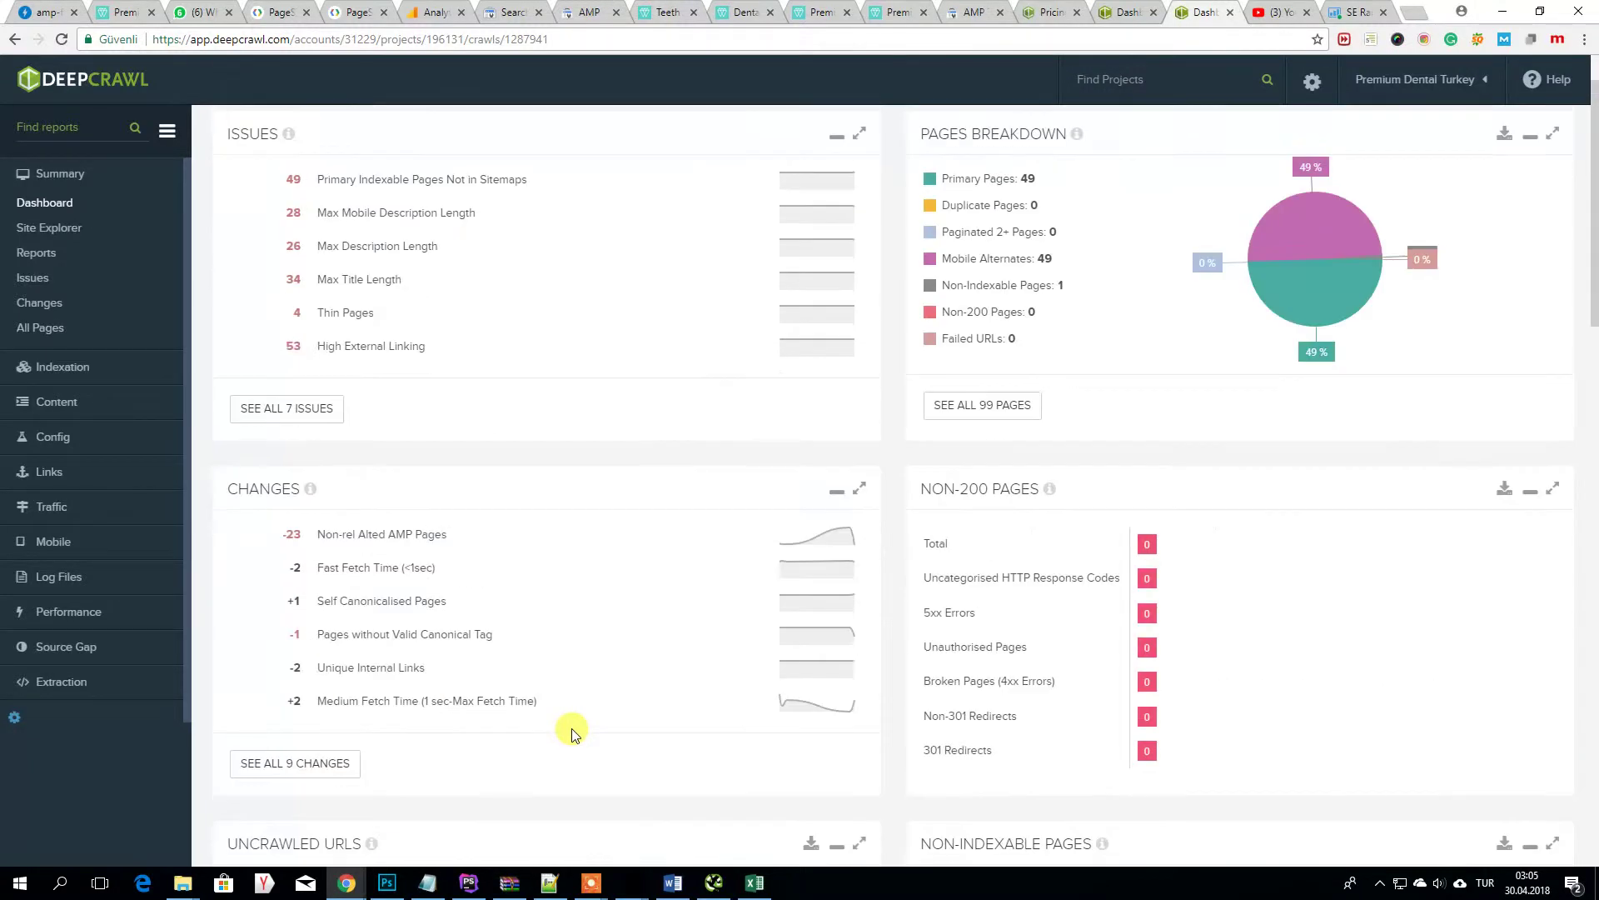
click(451, 162)
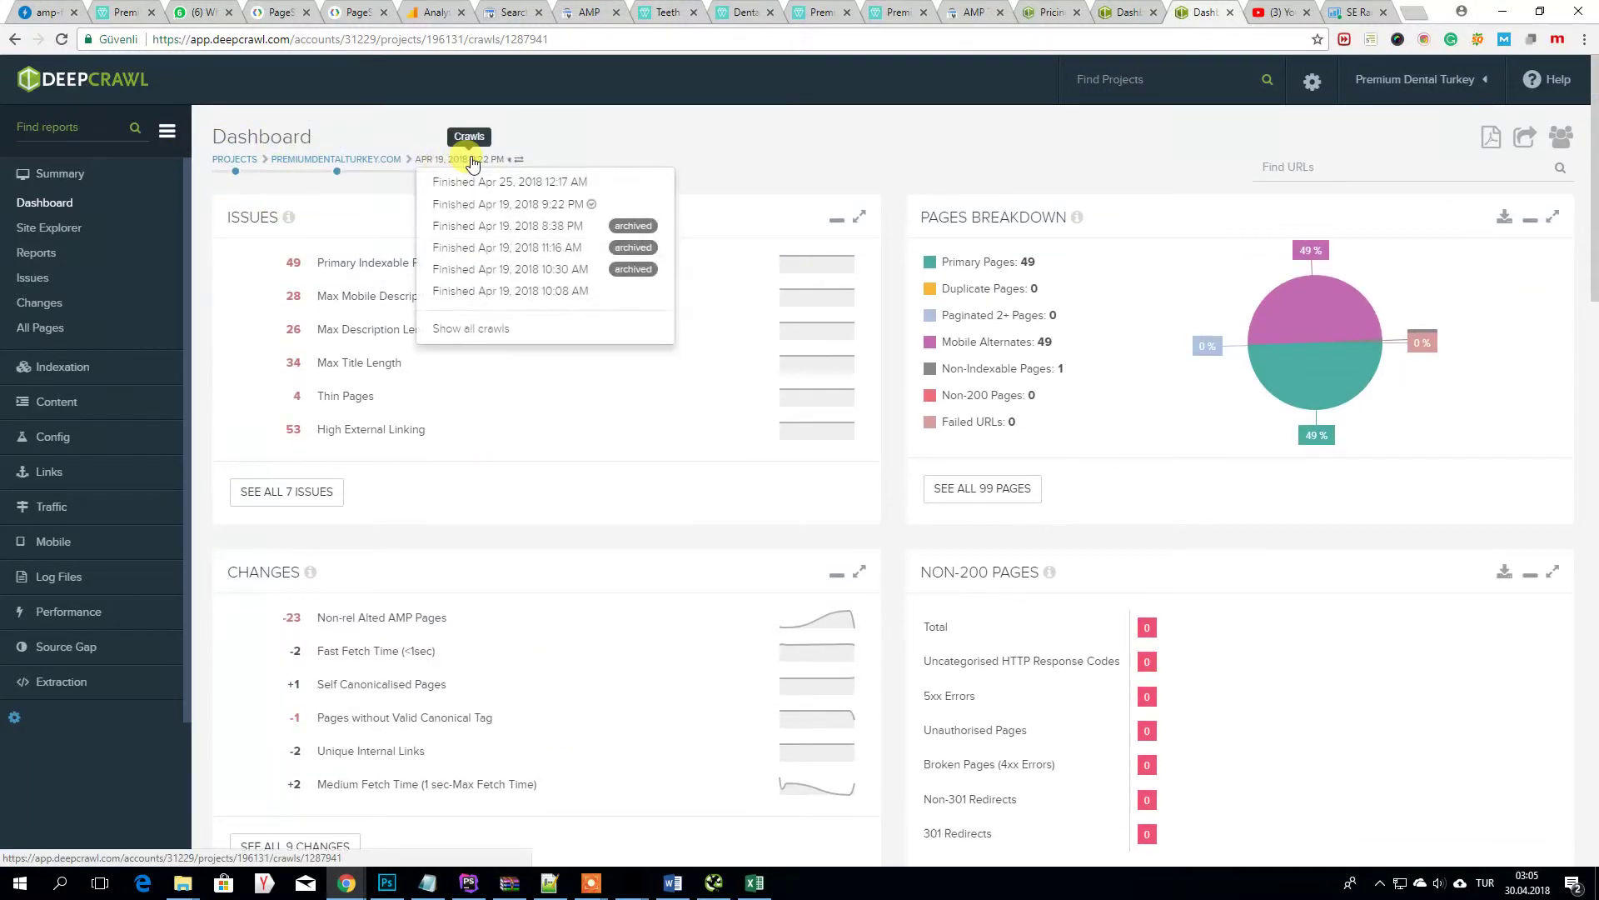
click(488, 186)
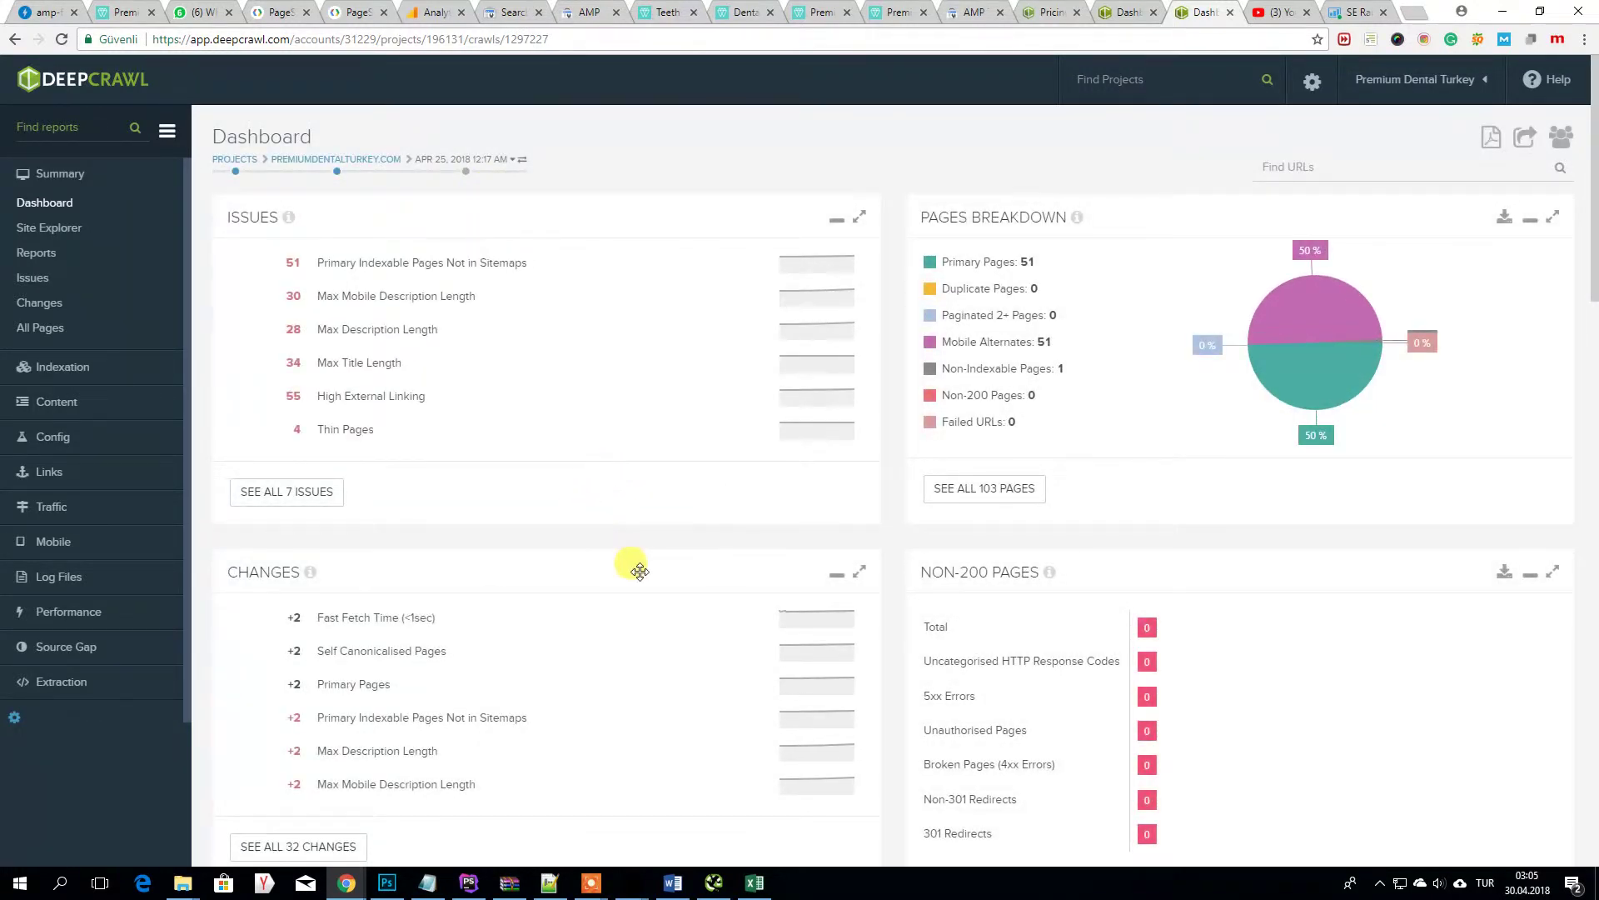
- Review the Apr 25 crawl: 103 pages, 32 changes, 51 primary and 51 mobile alternate pages
scroll(639, 570, down, 4)
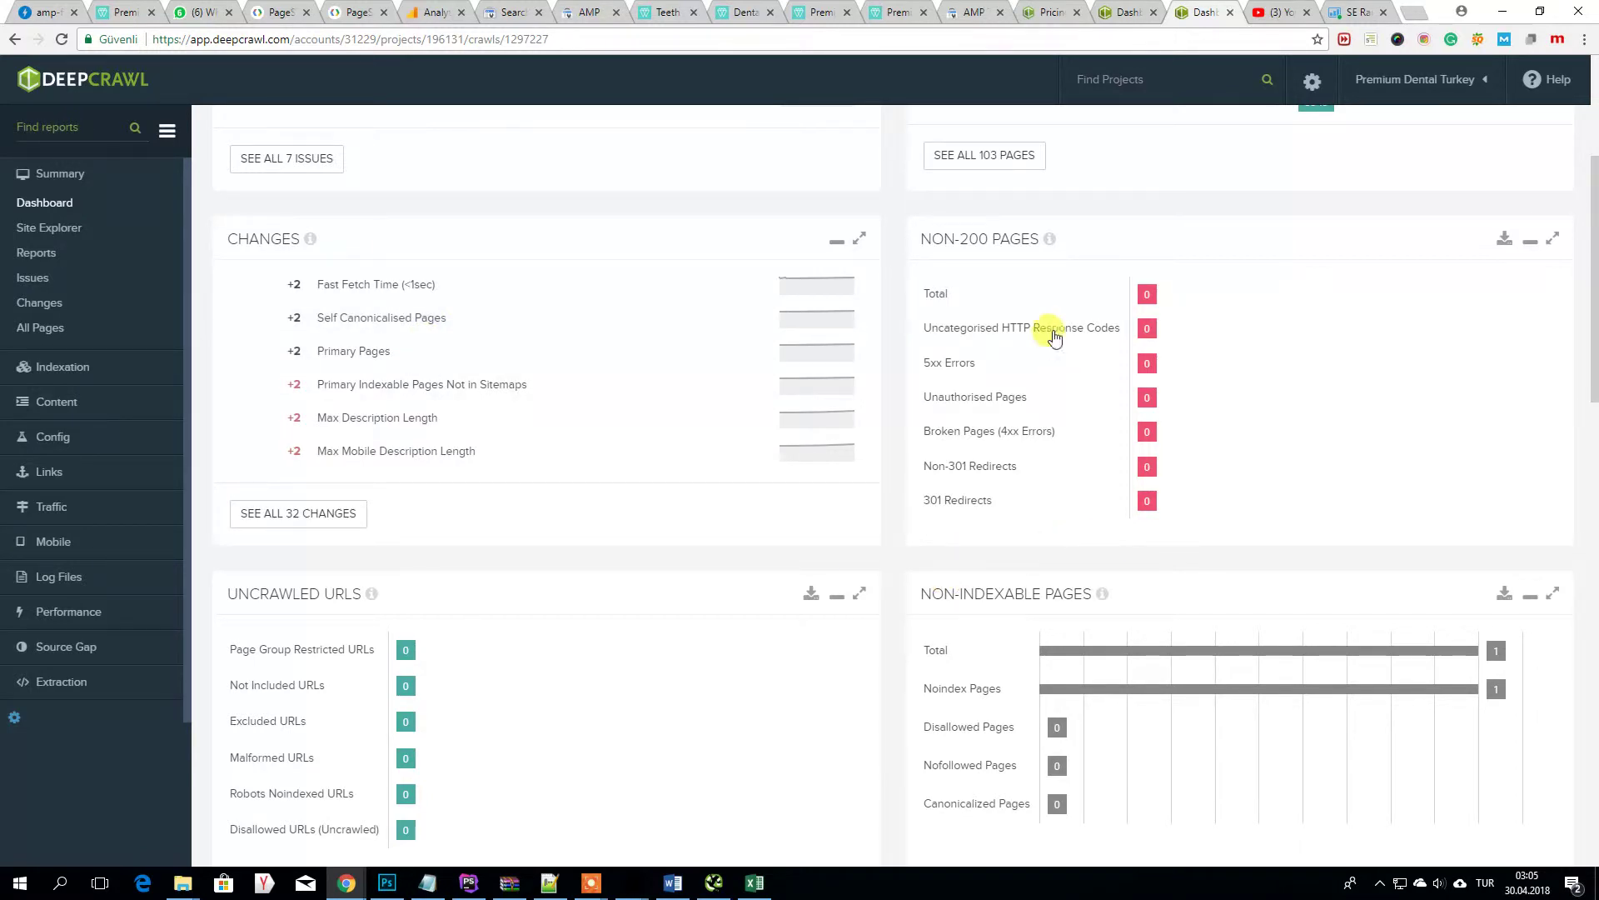
scroll(1117, 374, down, 3)
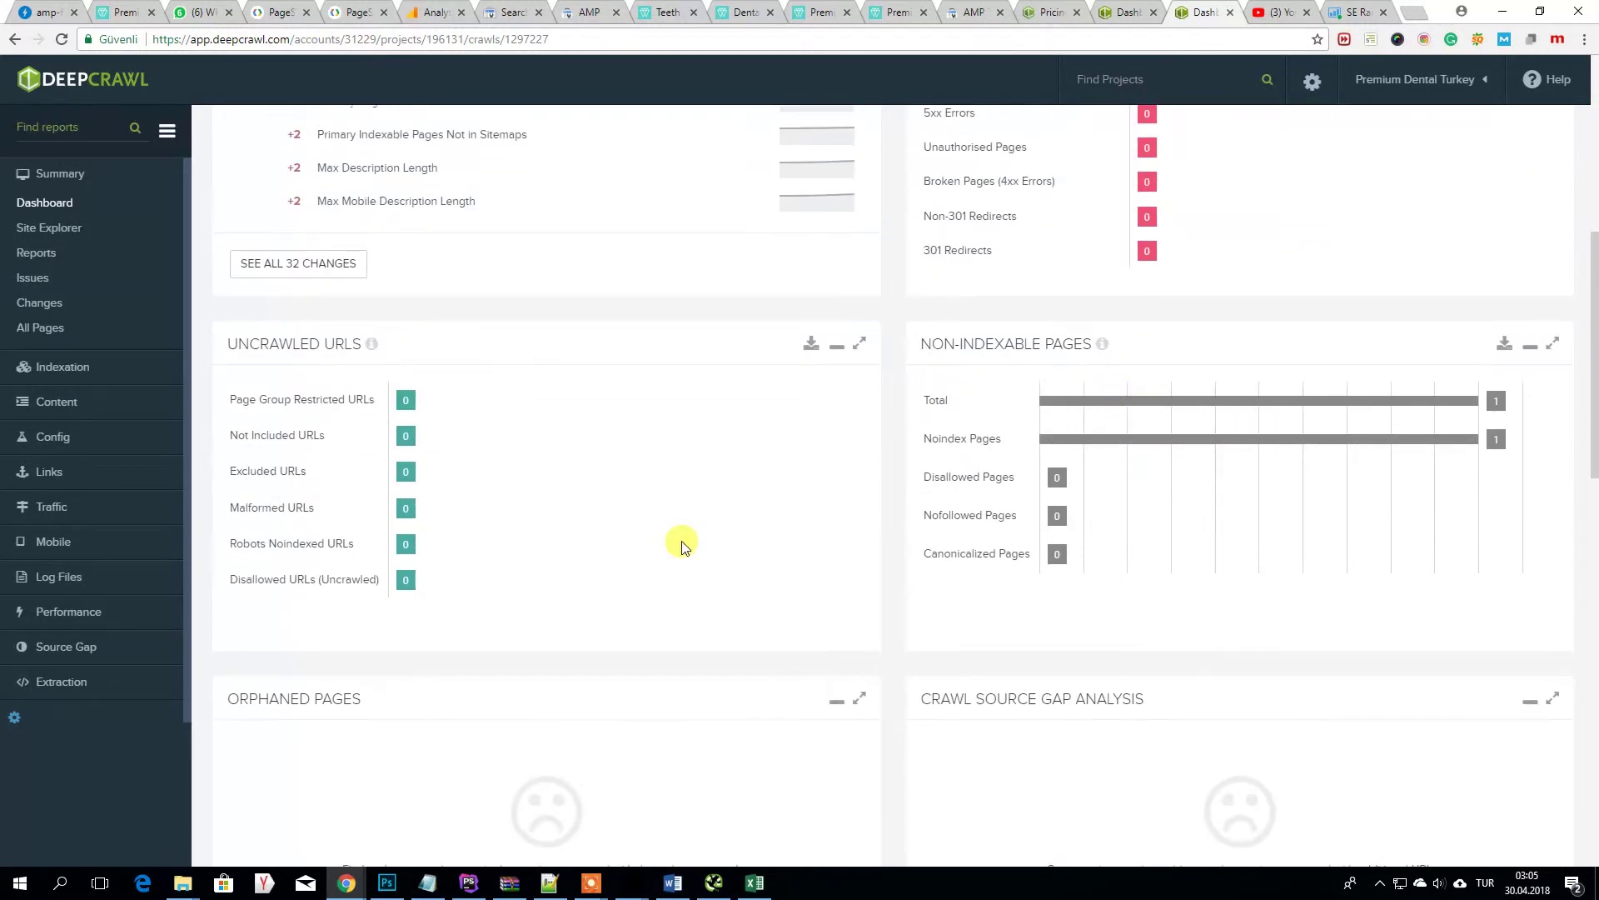
scroll(342, 417, down, 7)
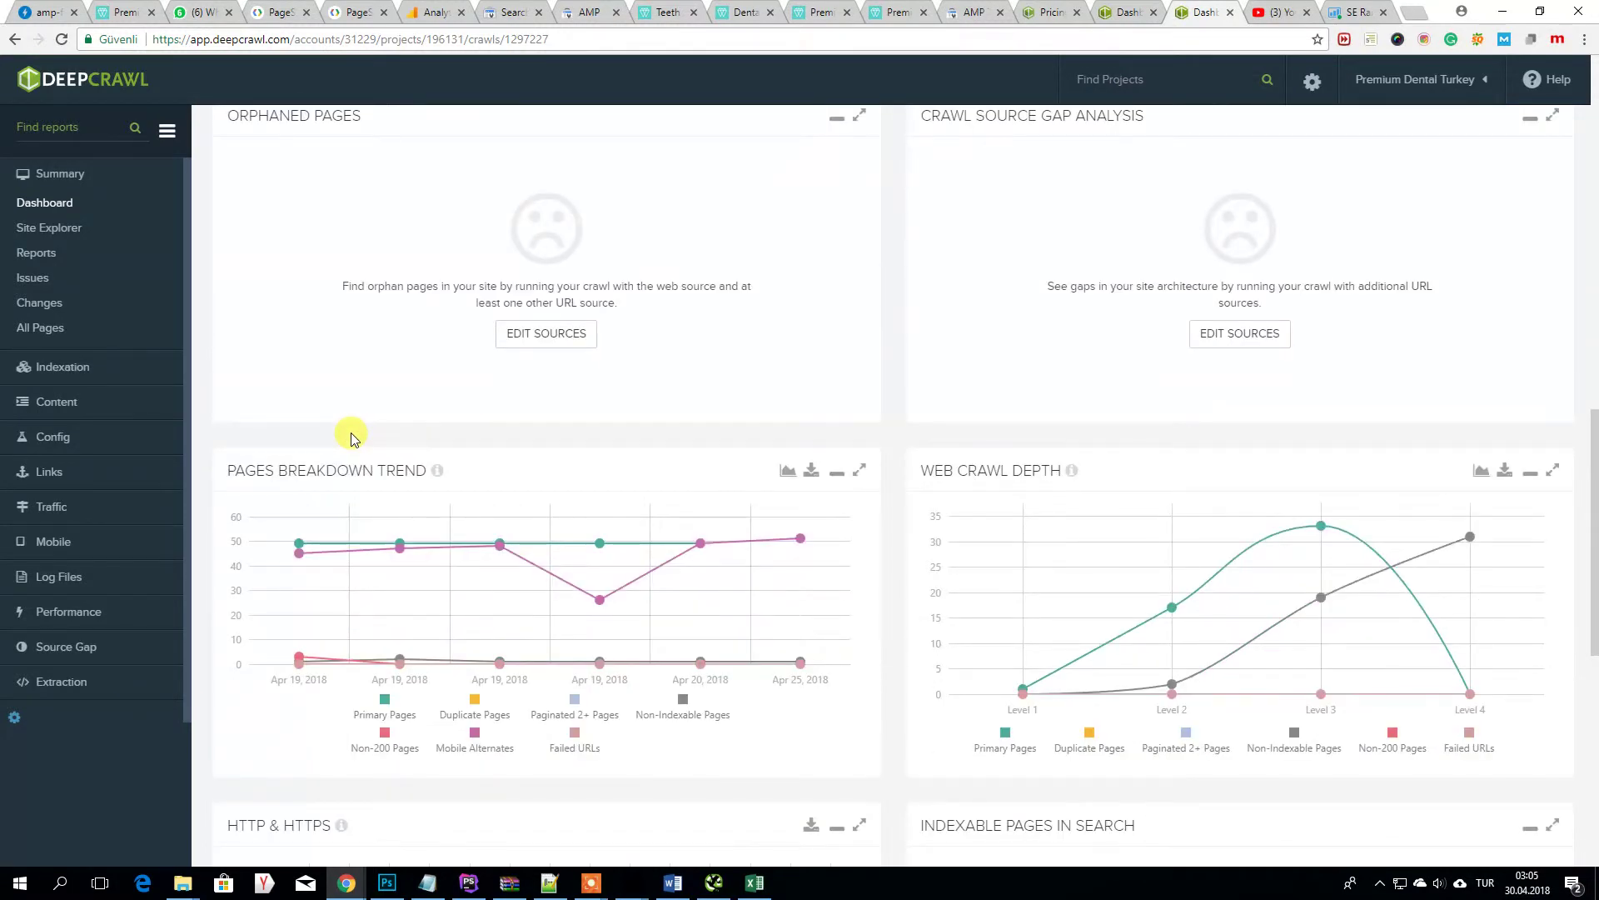
scroll(351, 439, down, 3)
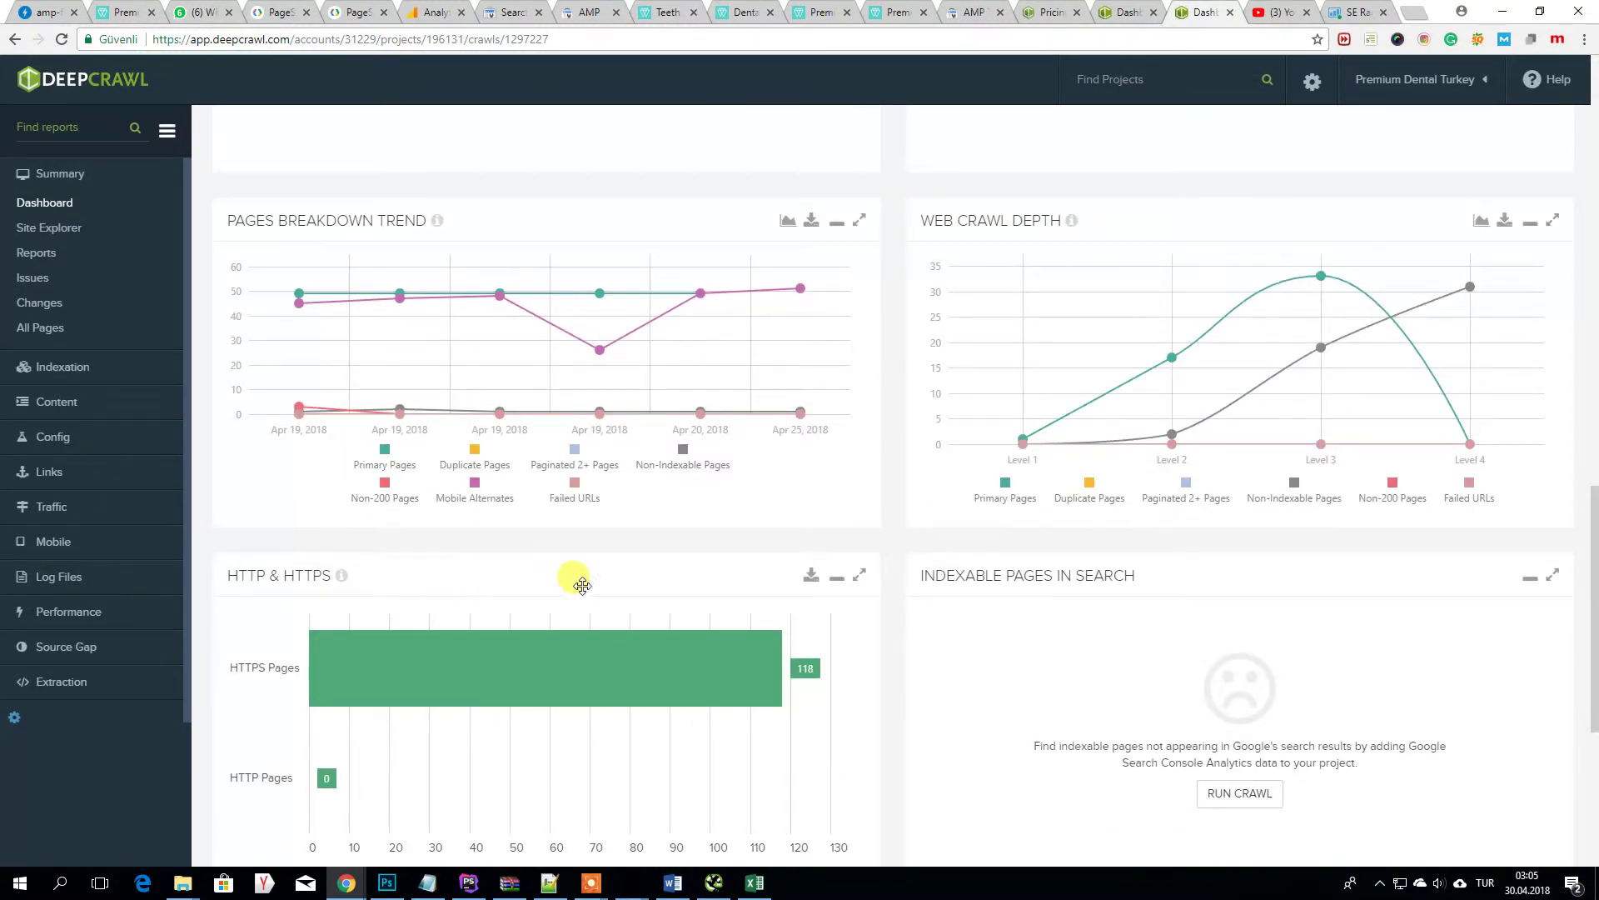
scroll(587, 576, down, 3)
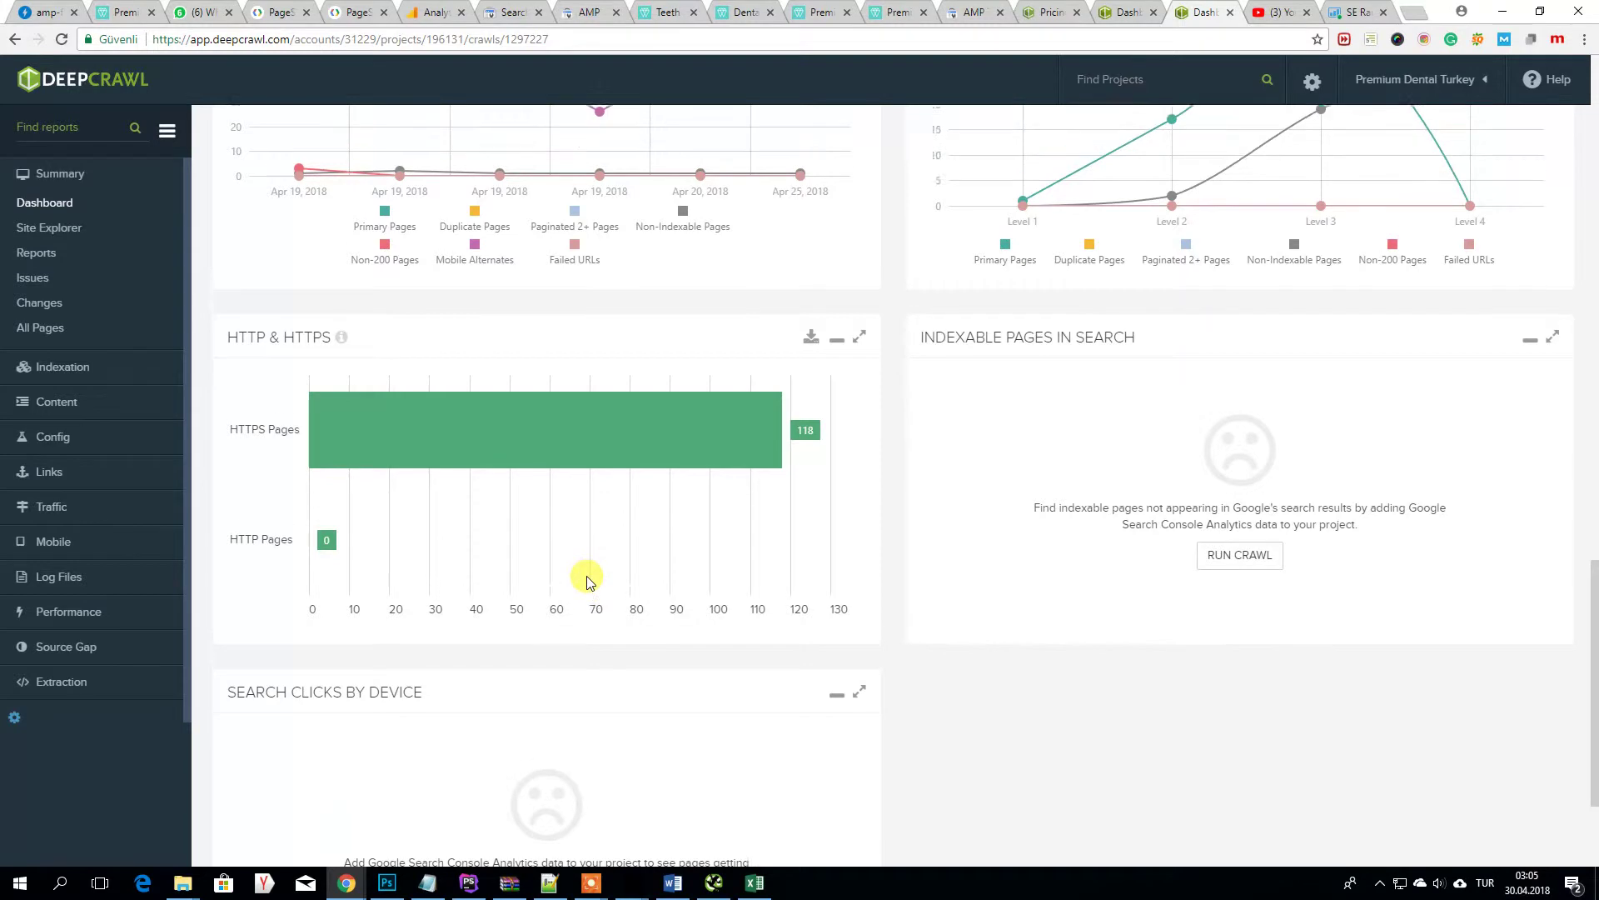
scroll(427, 512, down, 3)
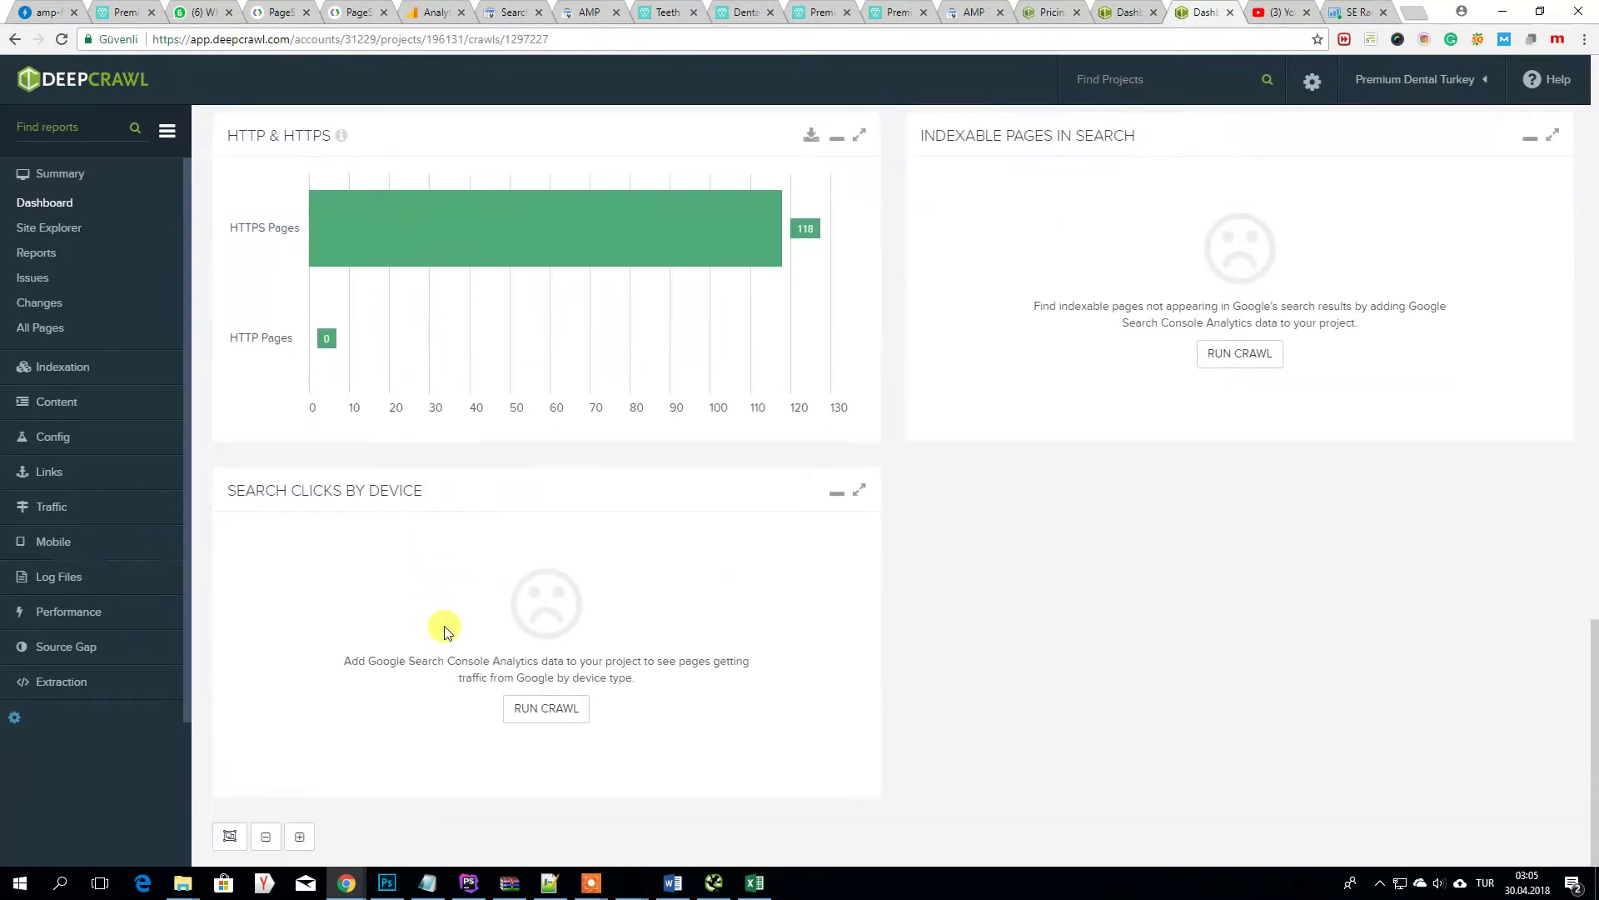
scroll(444, 624, up, 6)
scroll(950, 613, up, 14)
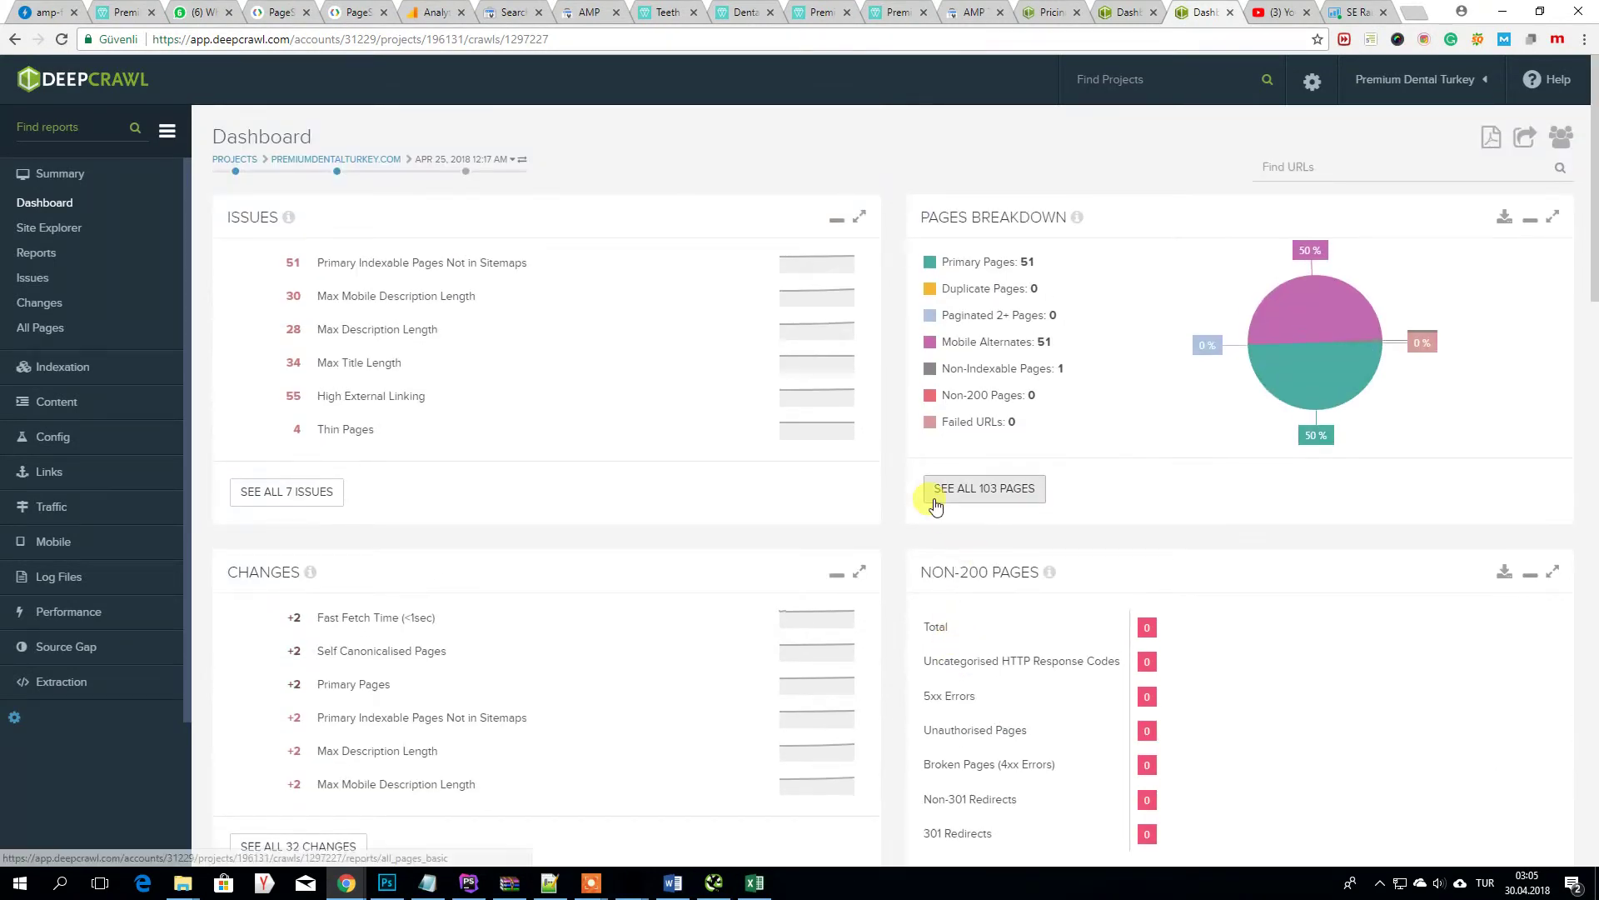
- Back in SE Ranking, open Premium Dental's second United Kingdom entry down to the Google Mobile table
click(1354, 11)
scroll(366, 203, up, 4)
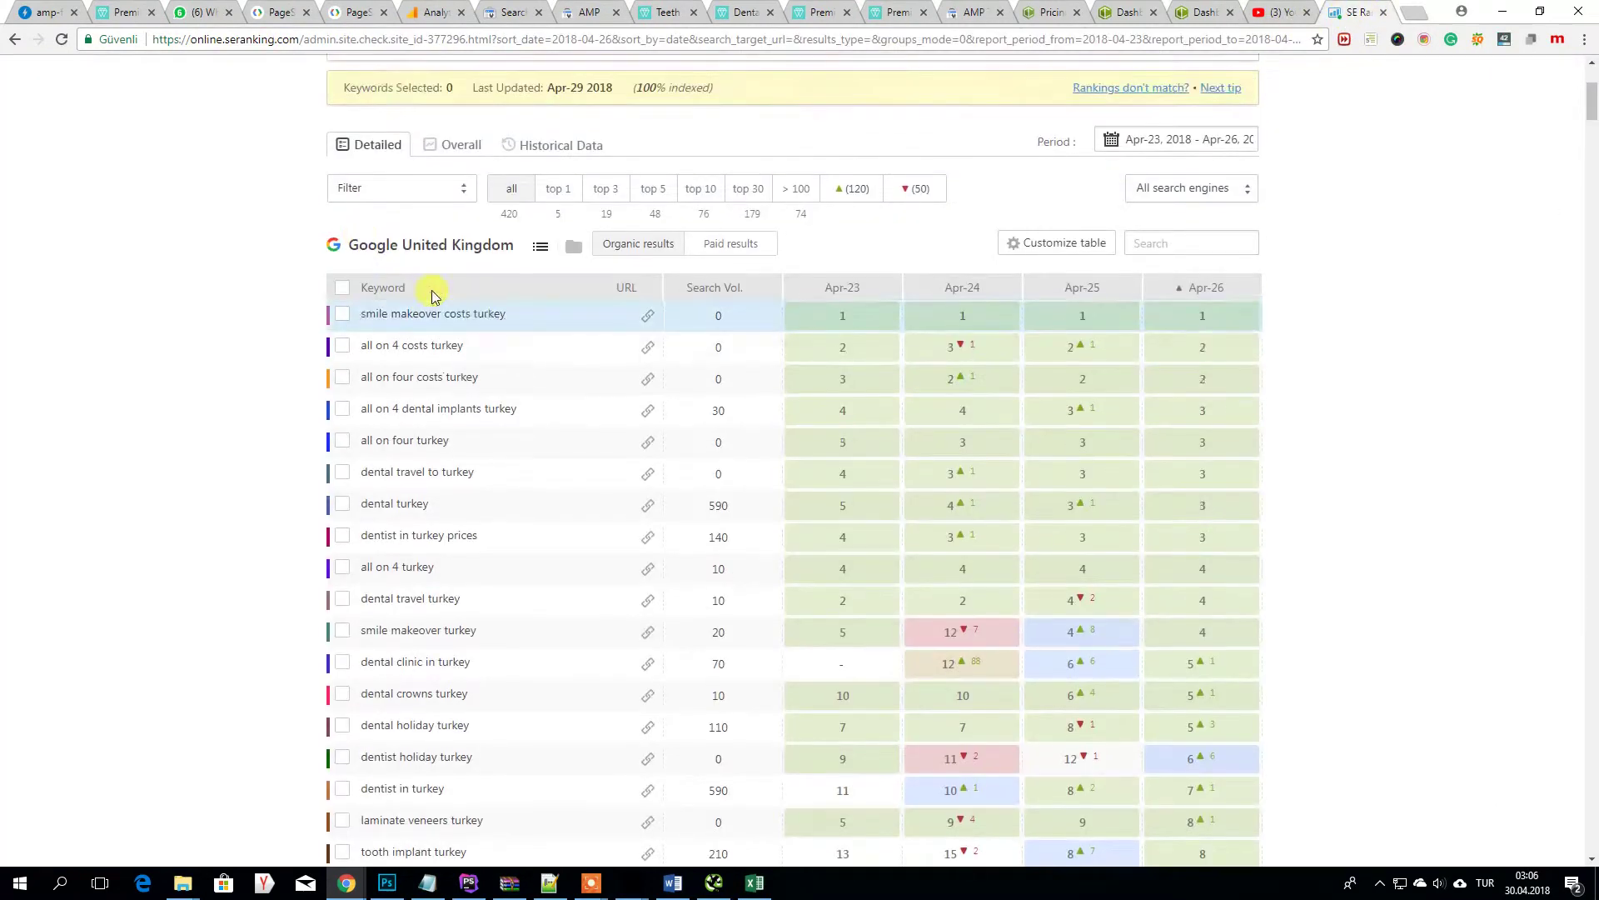
click(377, 128)
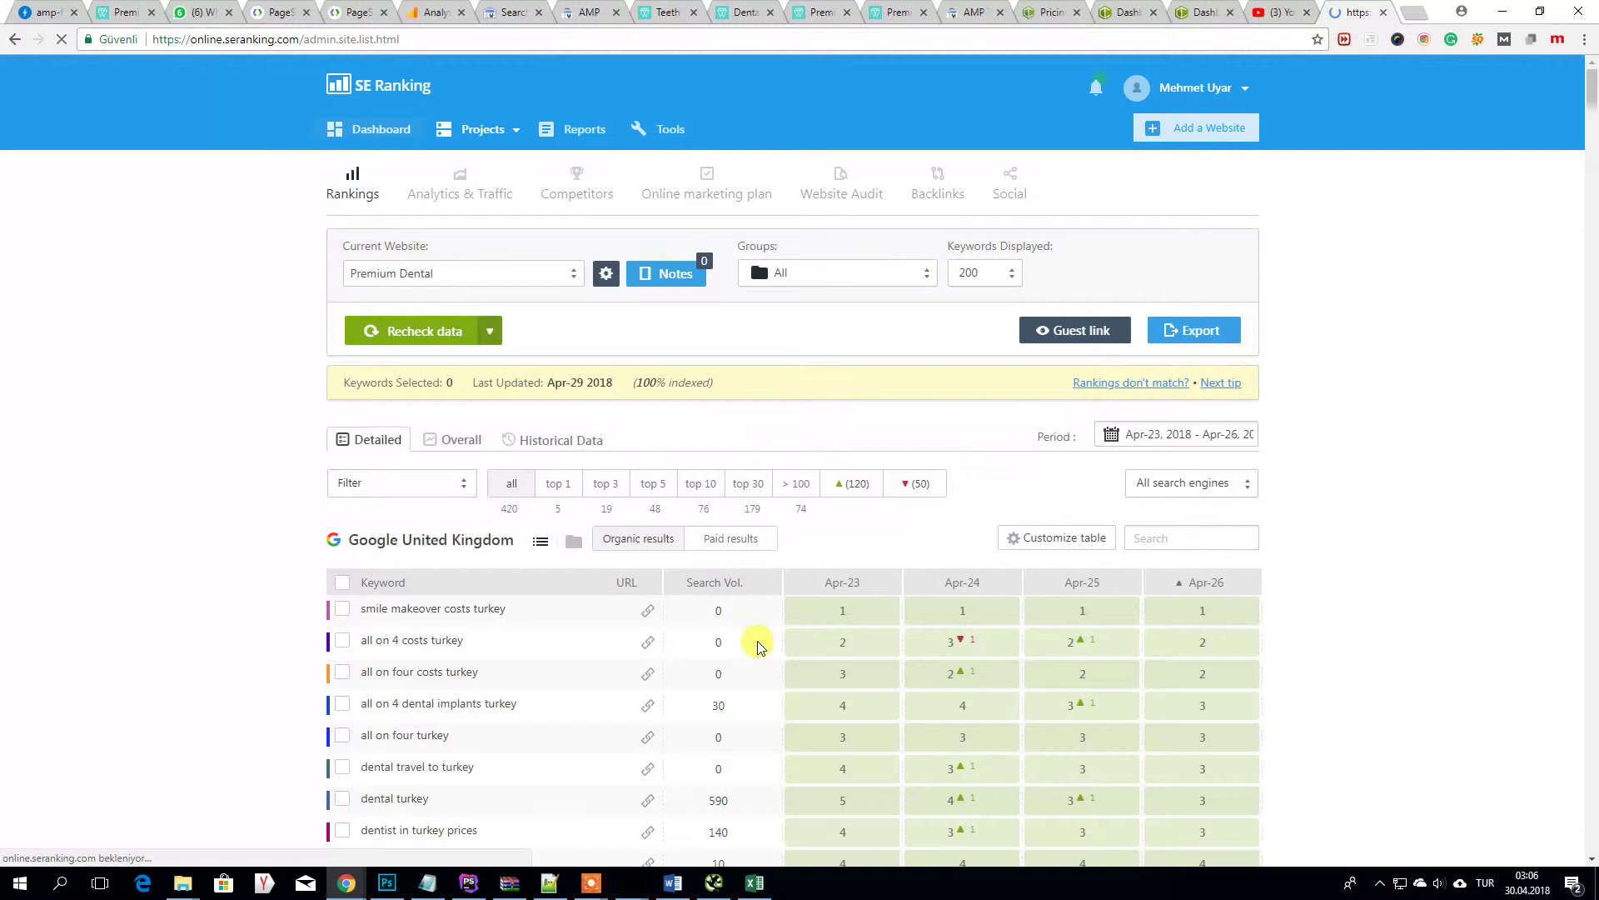
click(408, 564)
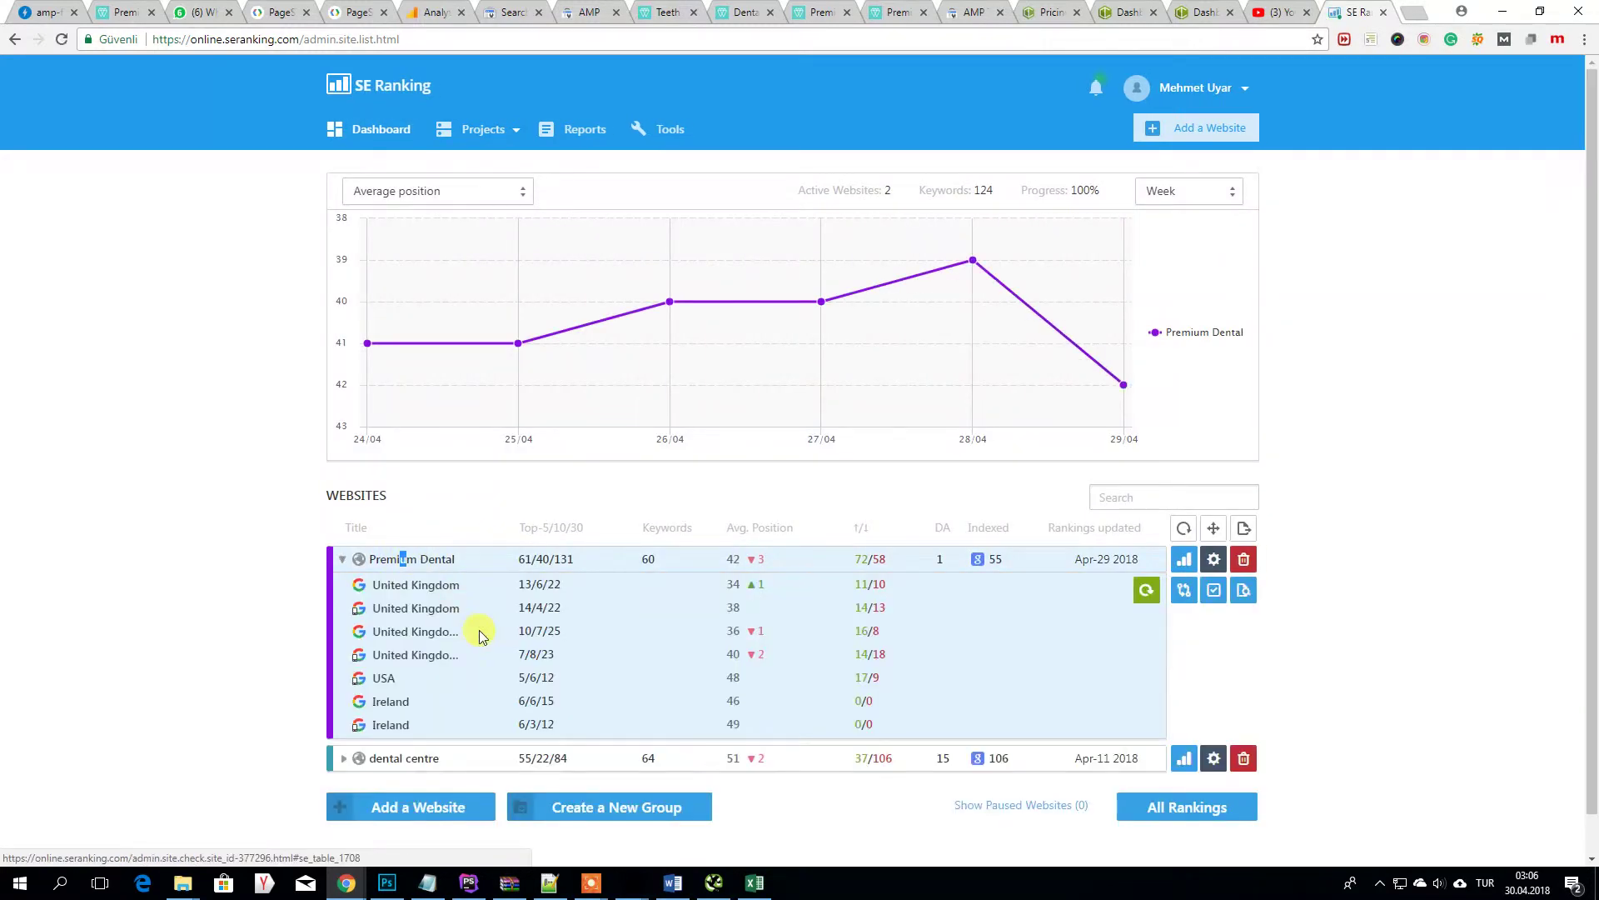
click(434, 613)
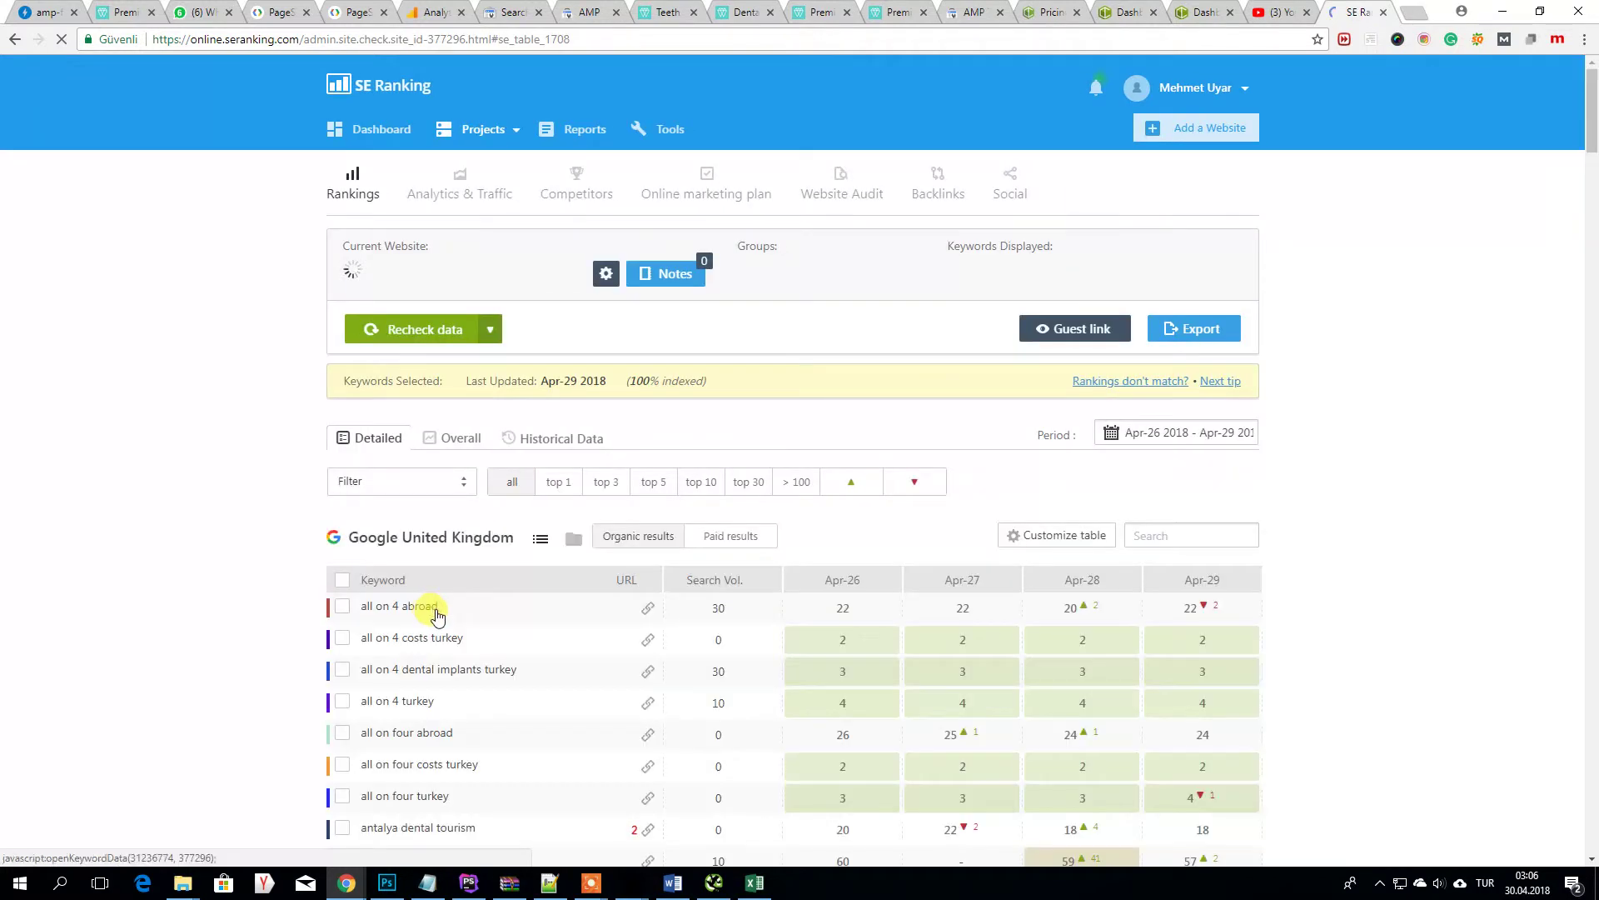
scroll(1308, 581, down, 2)
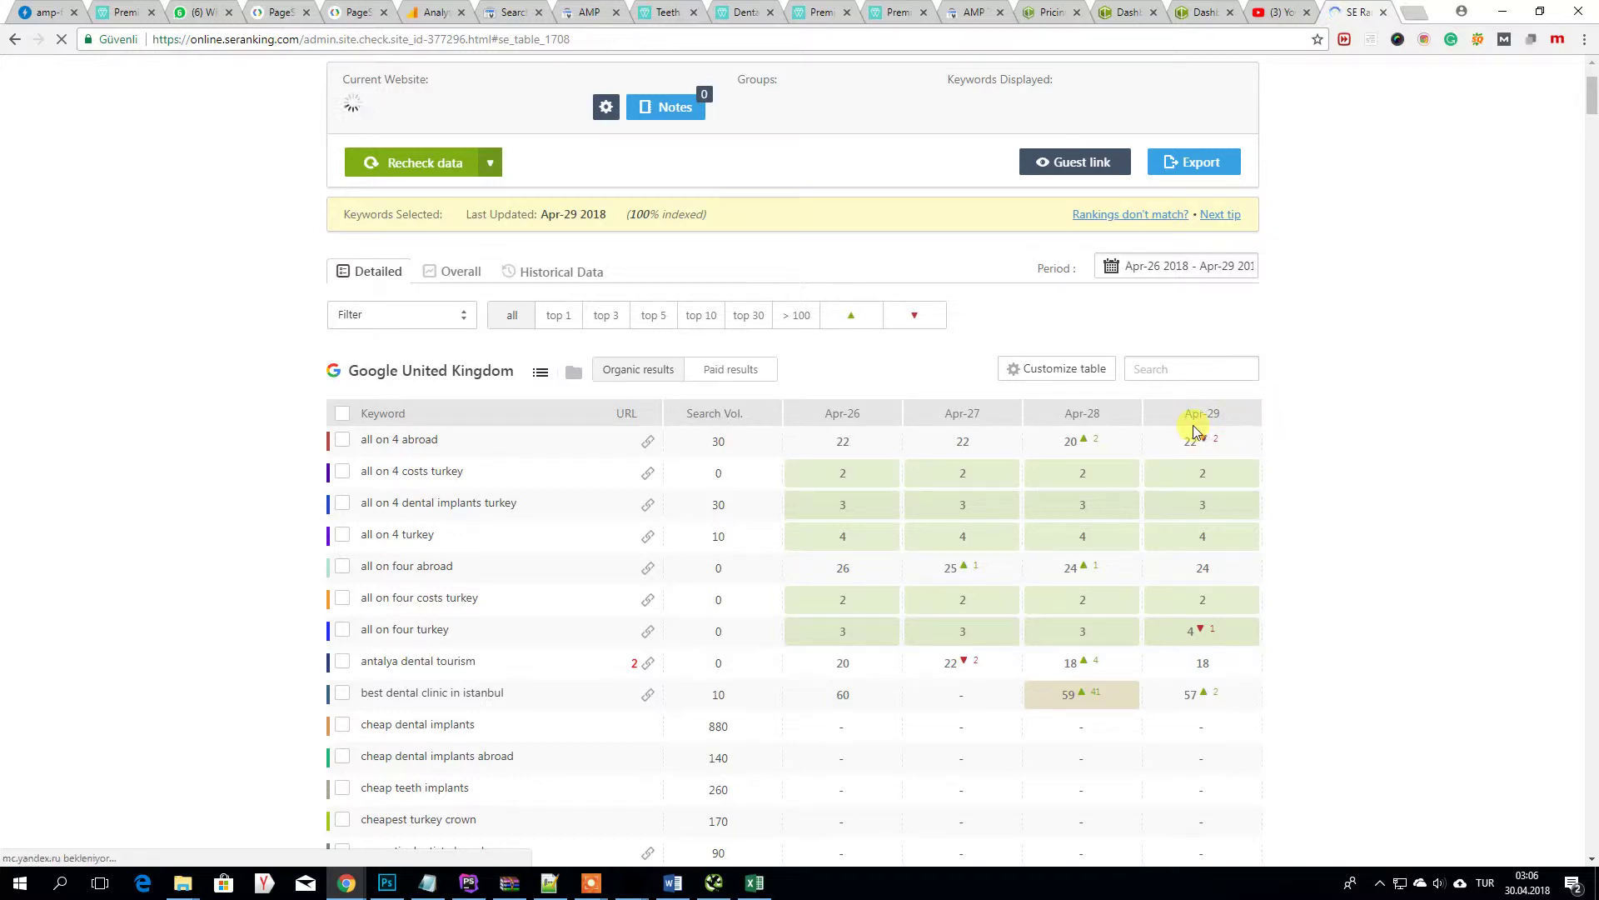
scroll(1200, 425, down, 5)
scroll(1299, 433, down, 10)
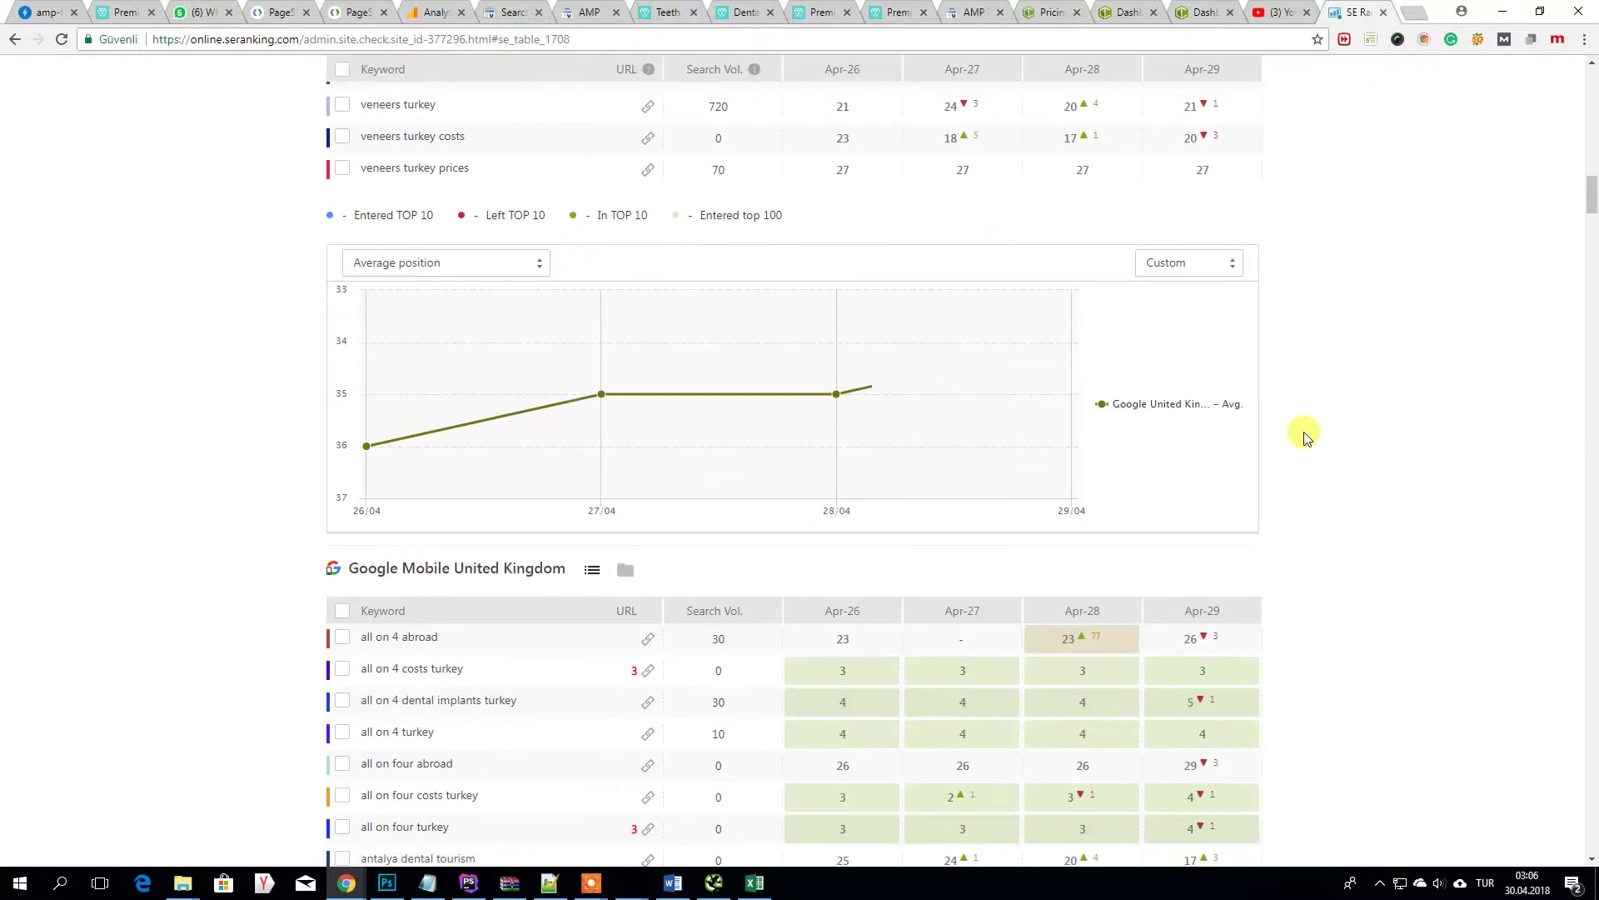
scroll(1296, 461, down, 3)
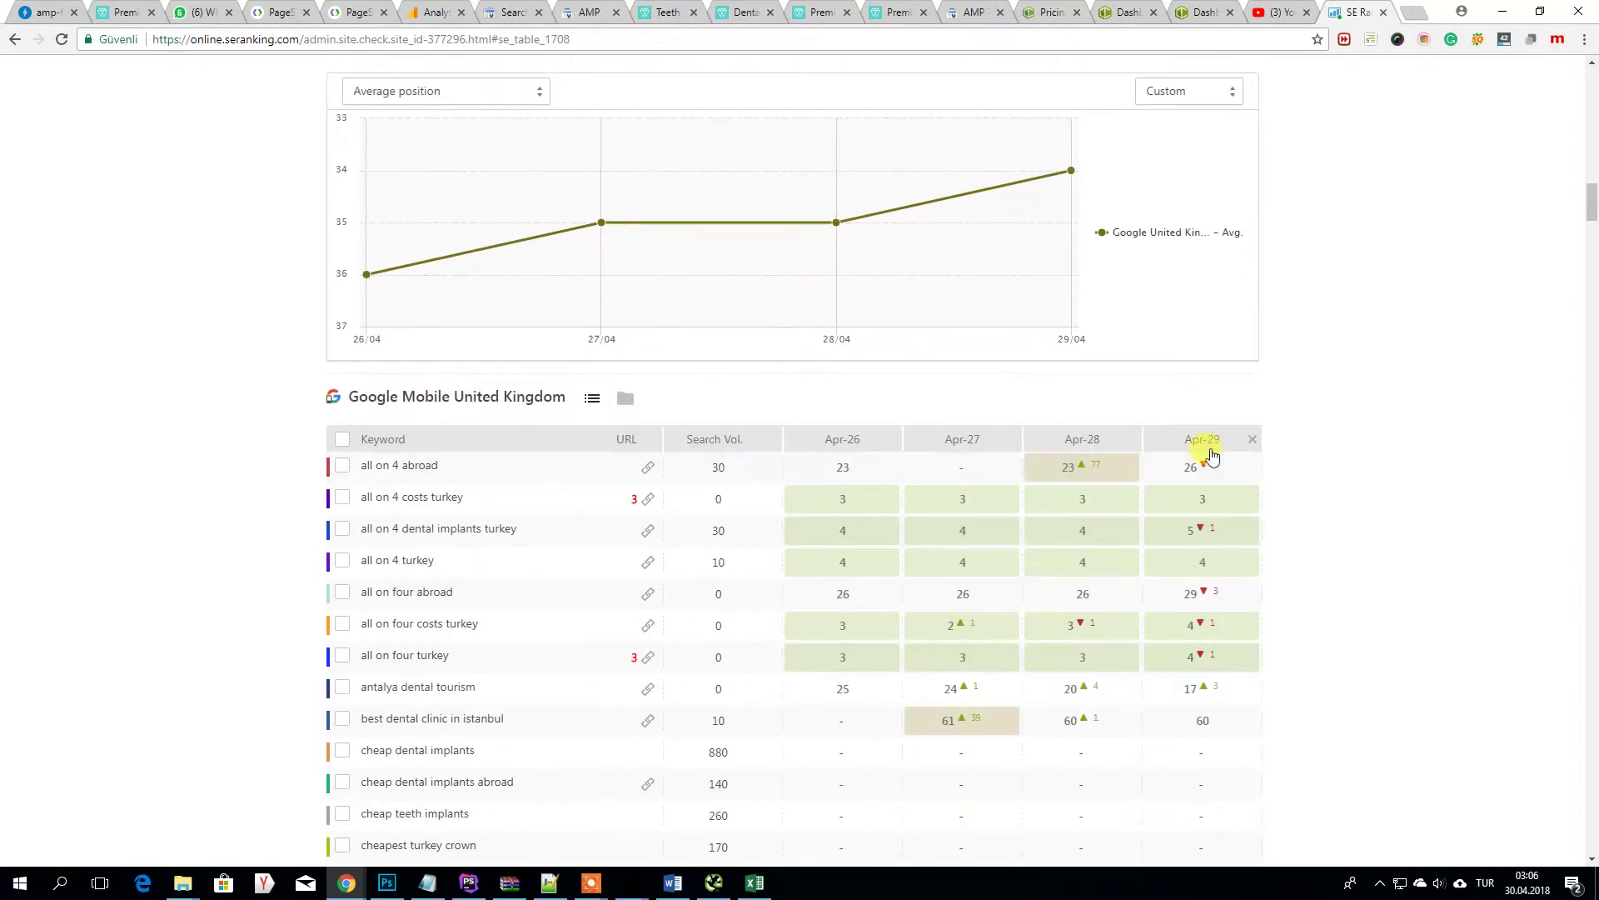
- Sort the Google Mobile United Kingdom keywords by Apr-29 position, with 'smile makeover costs turkey' at 1
click(1204, 443)
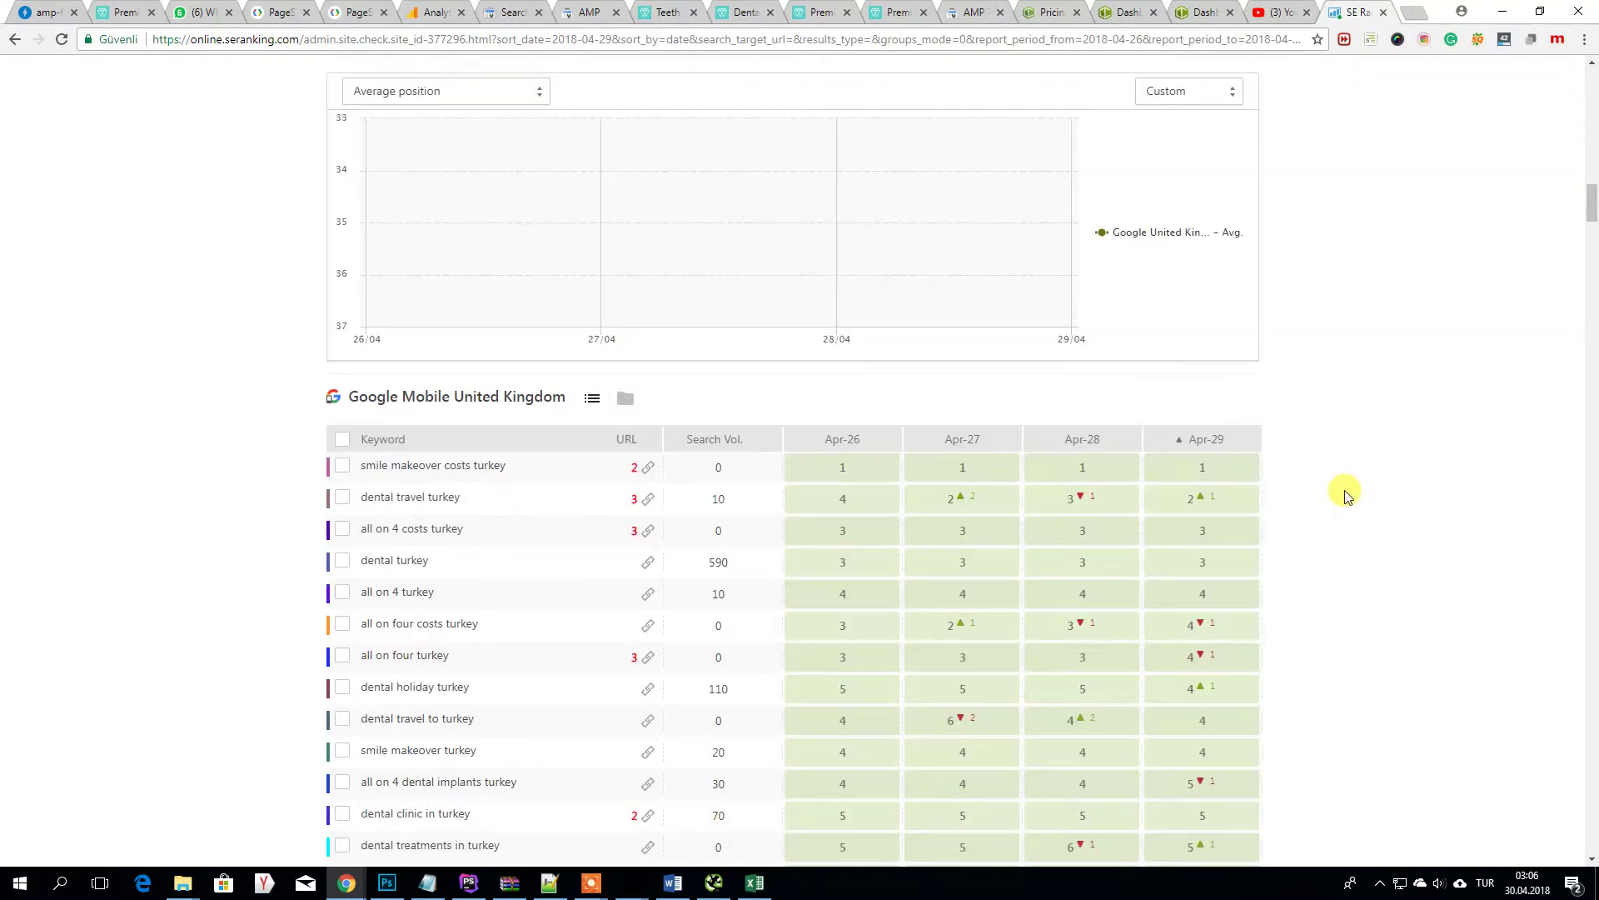
scroll(1348, 495, down, 2)
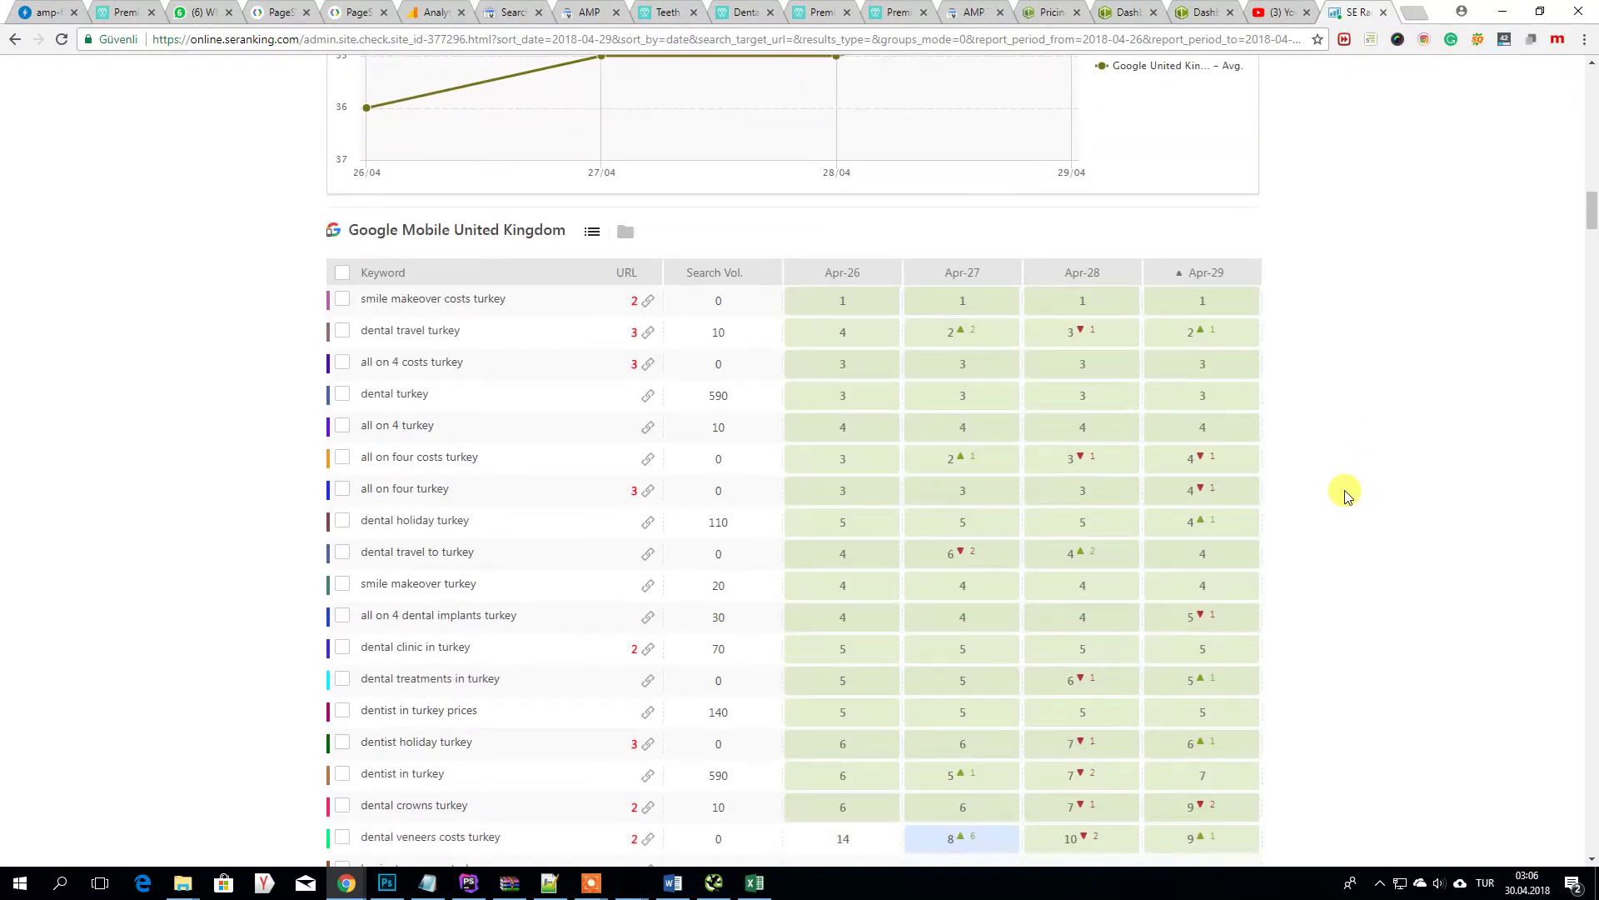
scroll(1347, 494, down, 1)
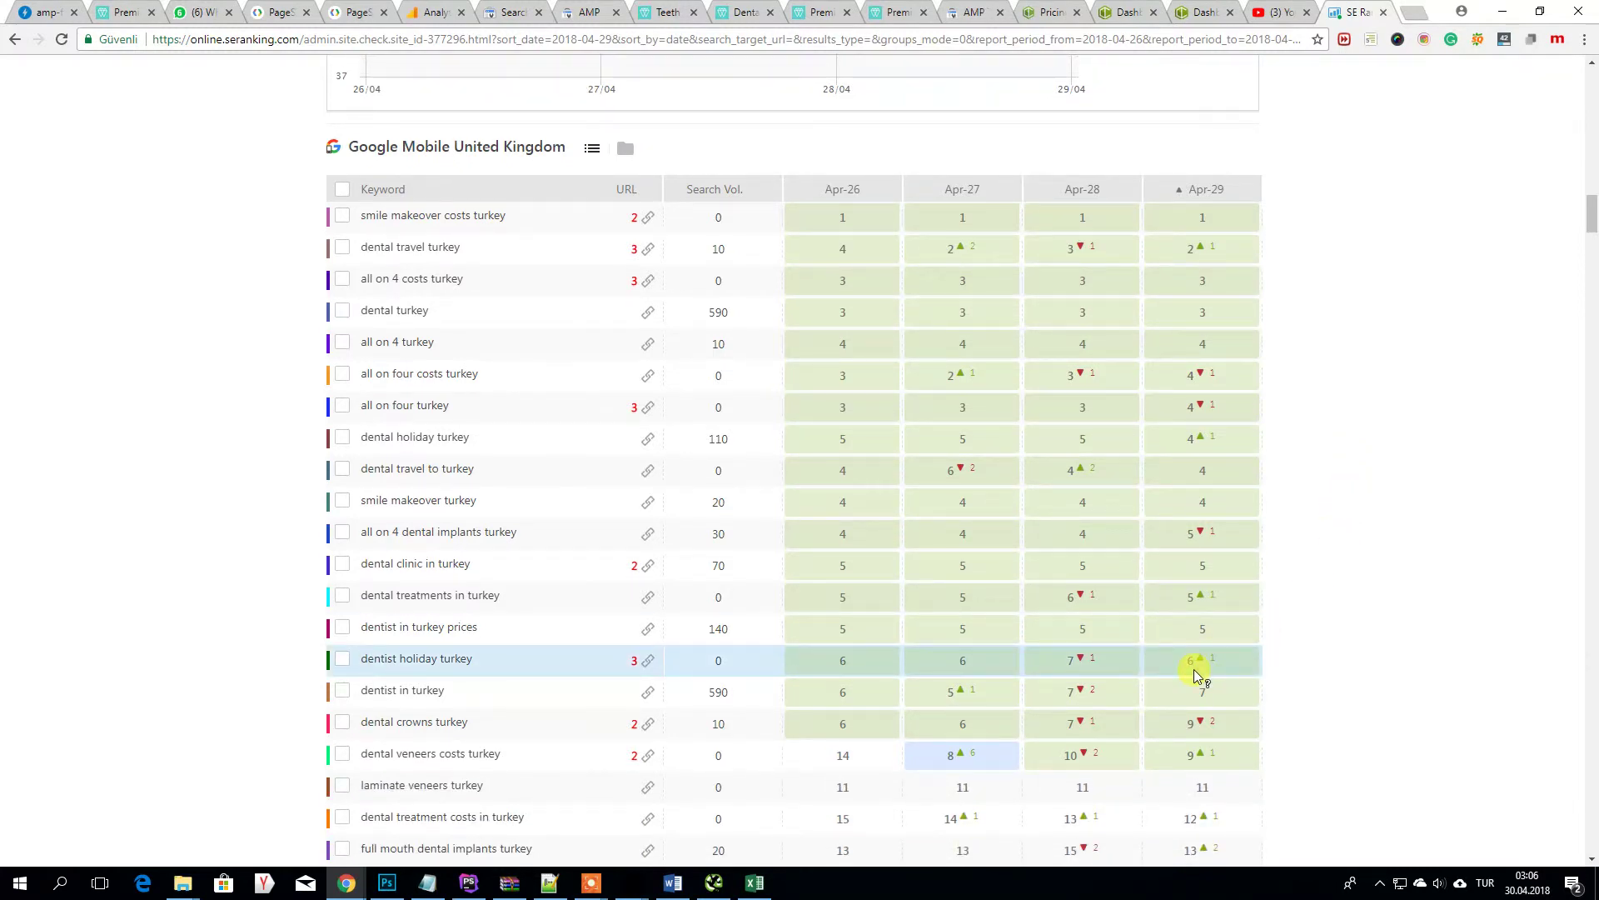
scroll(1193, 668, down, 2)
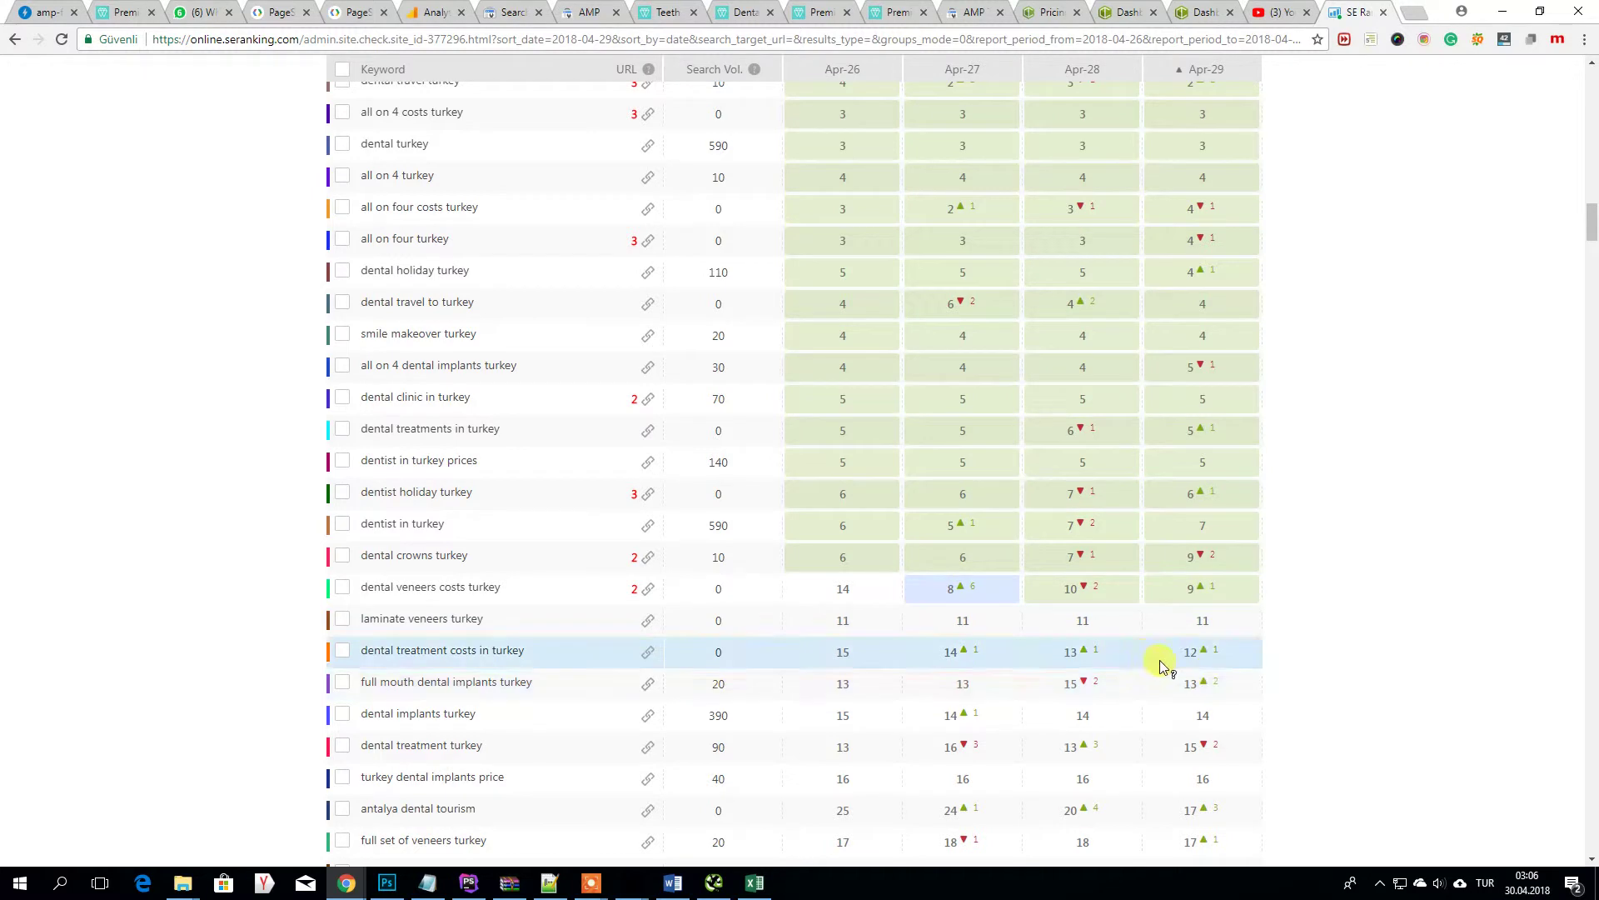
scroll(1191, 664, down, 6)
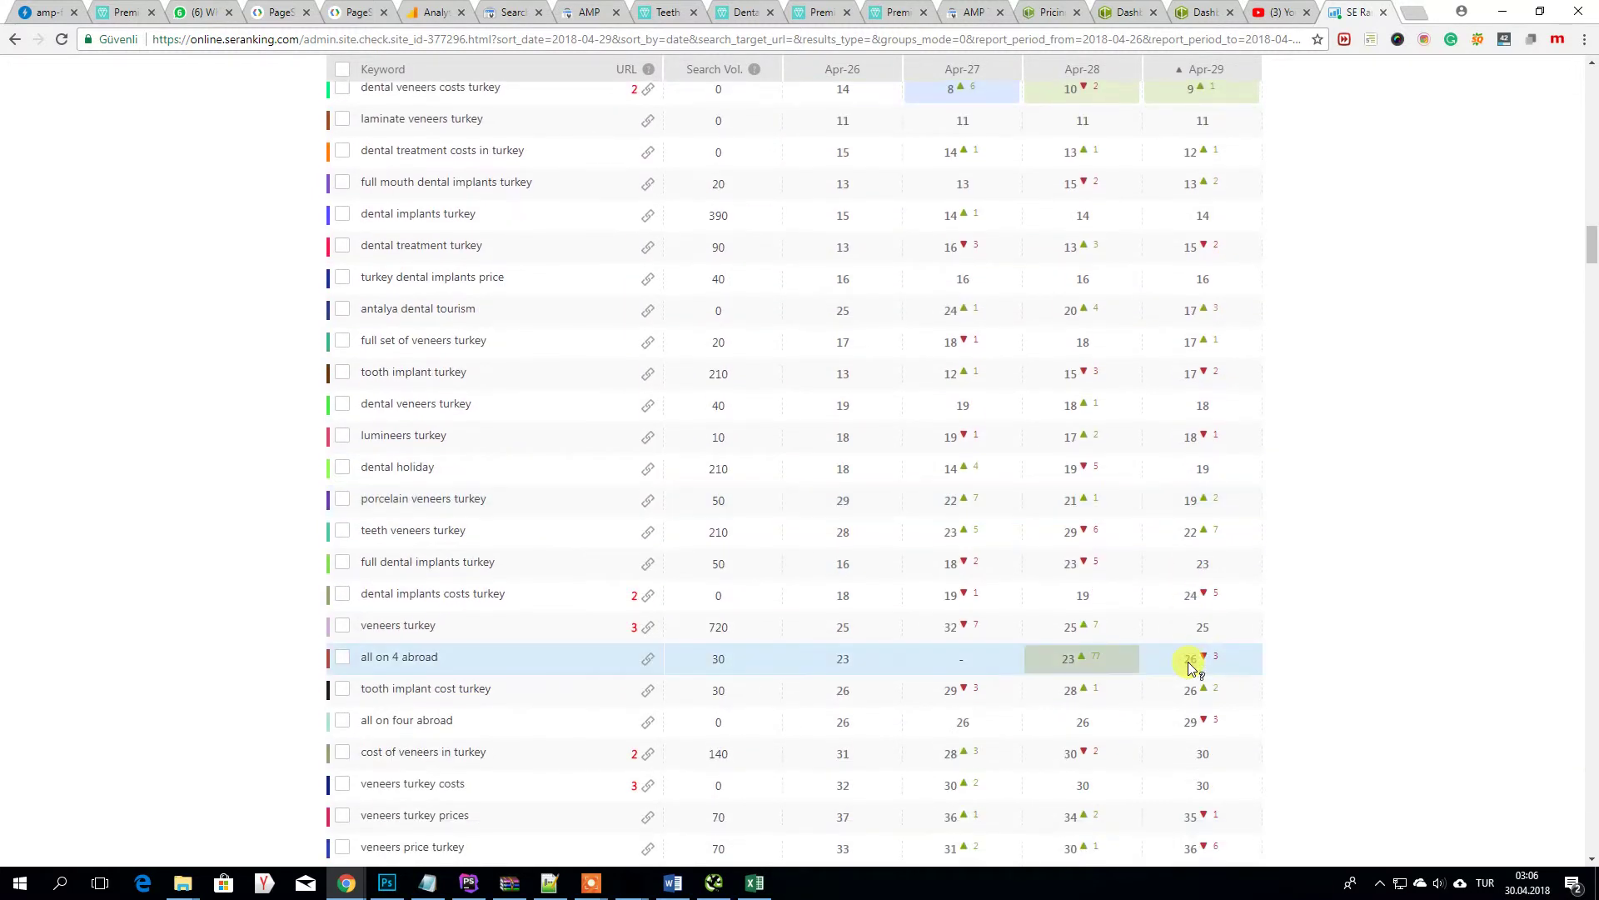
scroll(1238, 618, up, 8)
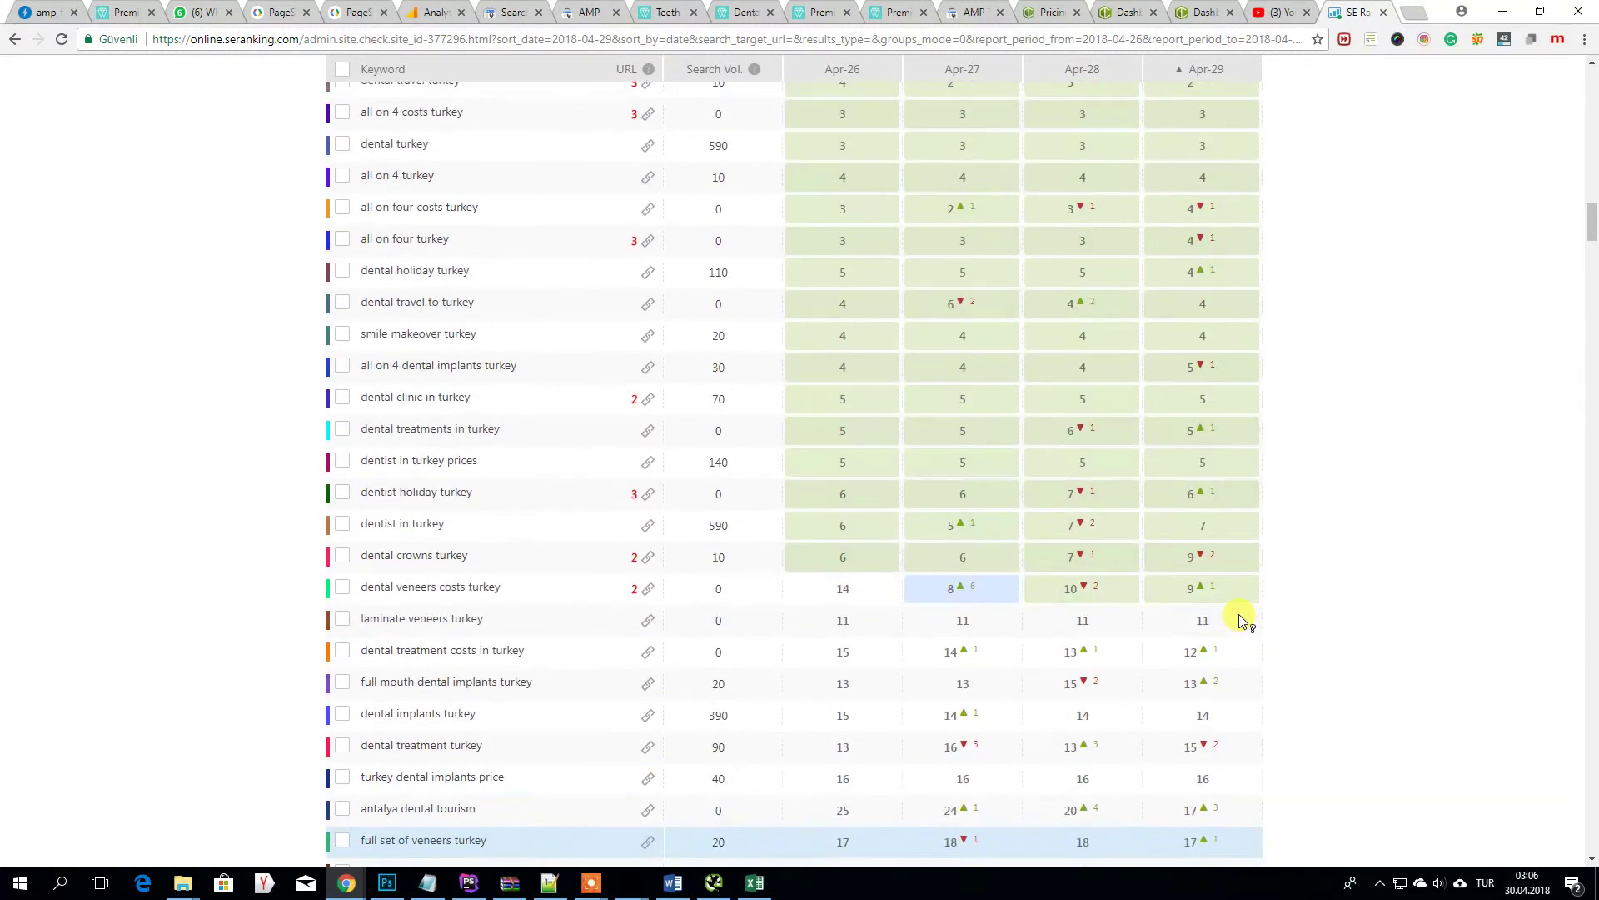
scroll(1243, 615, up, 1)
scroll(542, 314, down, 1)
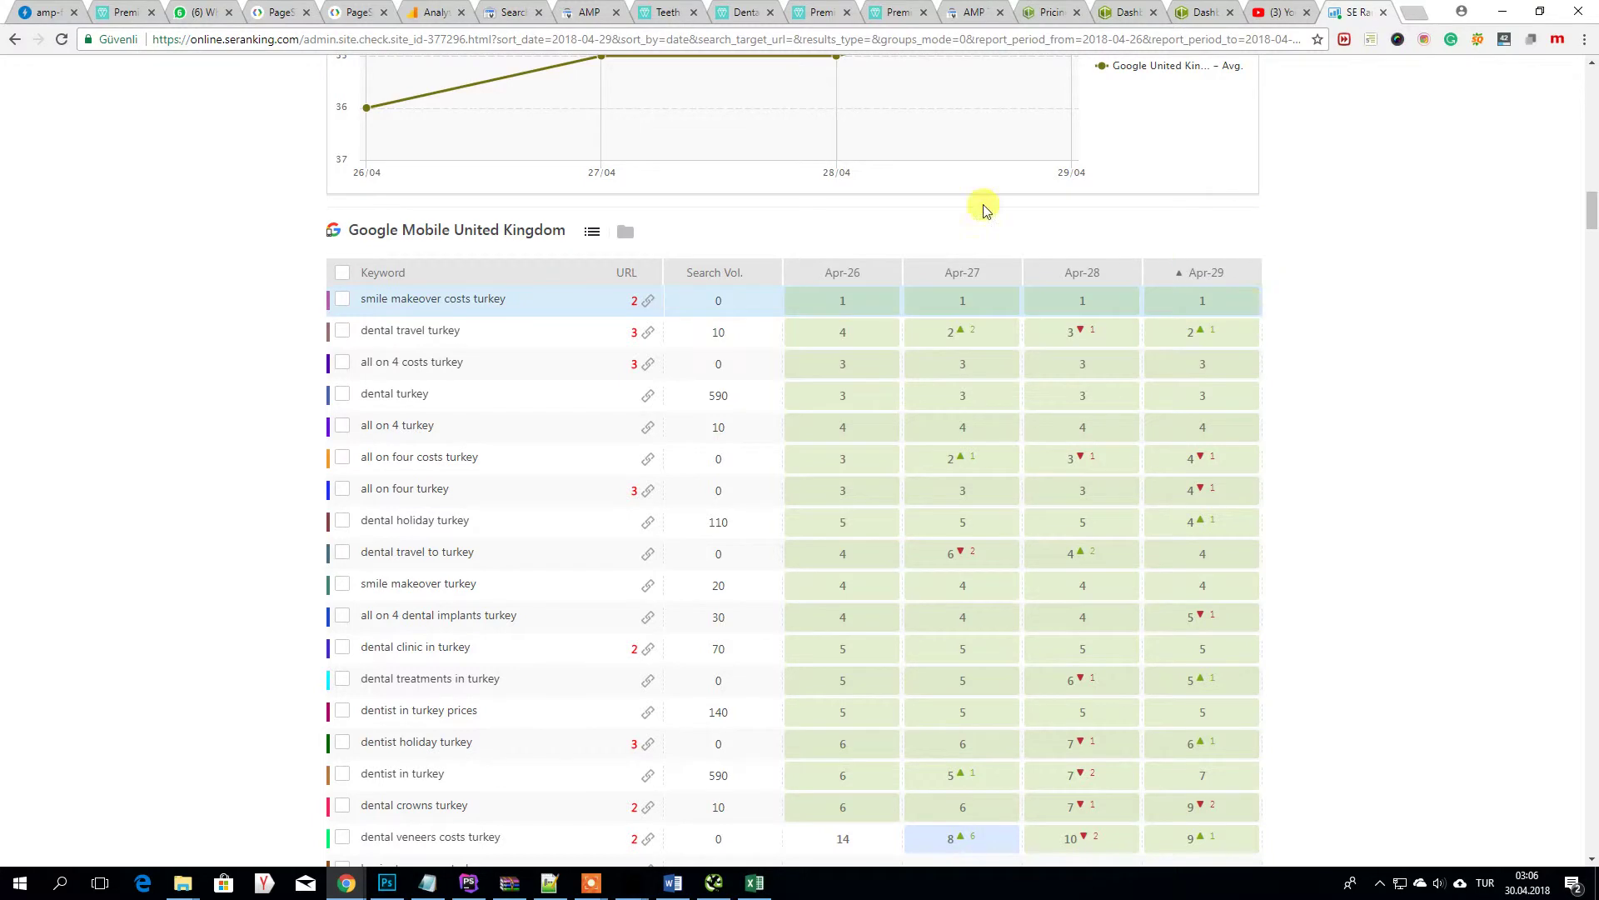
- Review the Google Analytics Home cards: 339 users, 410 sessions, 64.15% bounce rate, 2m 9s duration
click(434, 13)
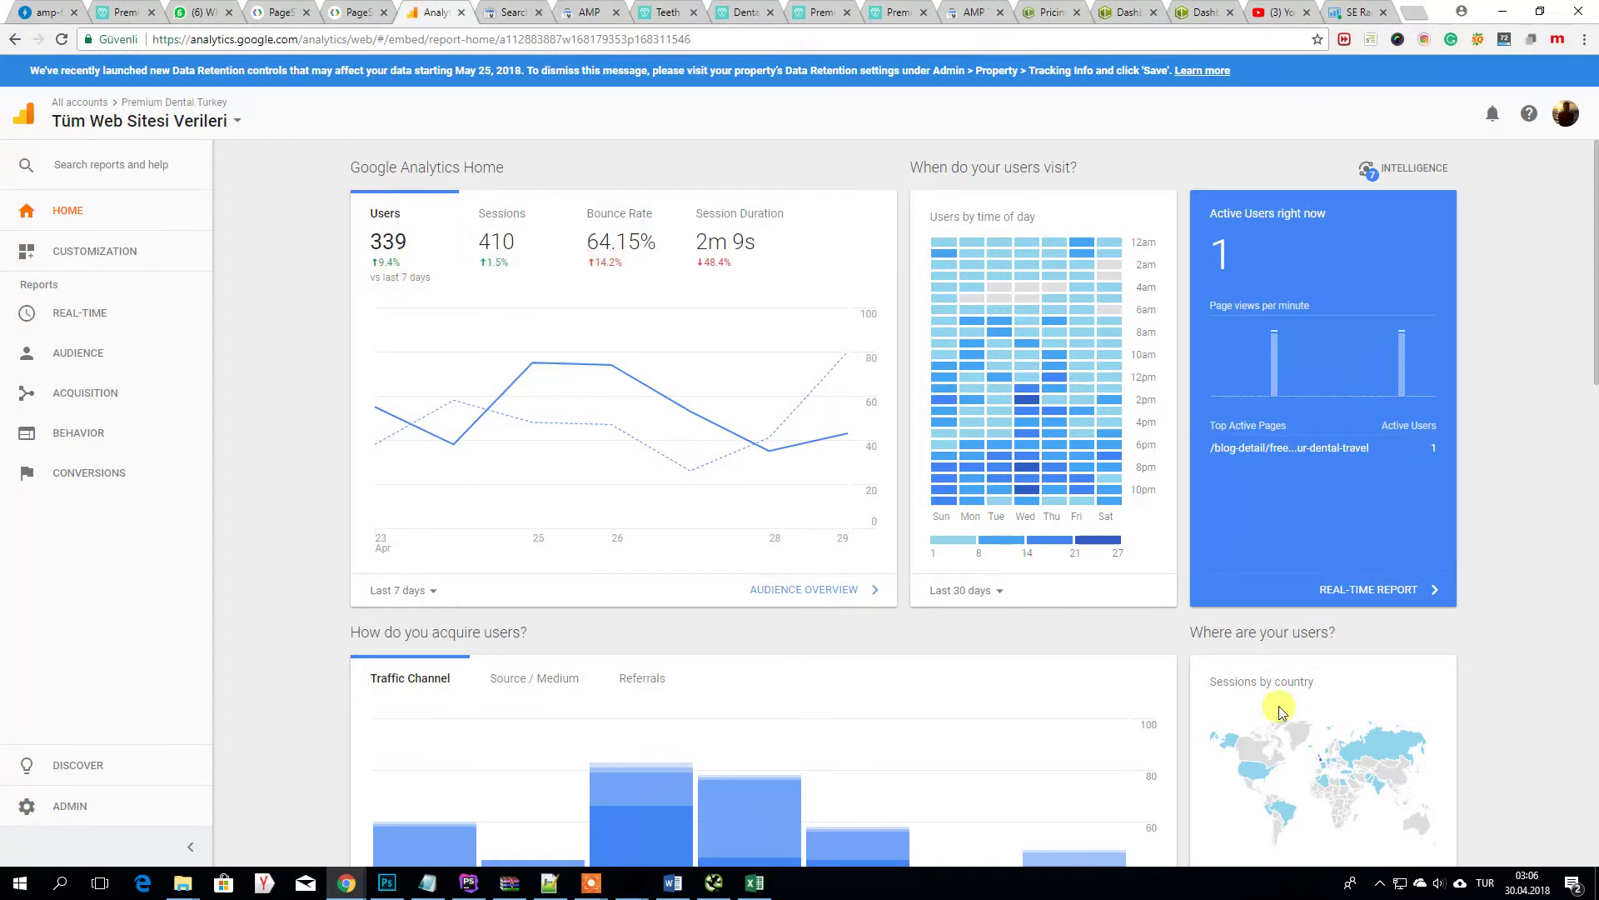
scroll(1253, 705, down, 8)
scroll(1166, 708, down, 3)
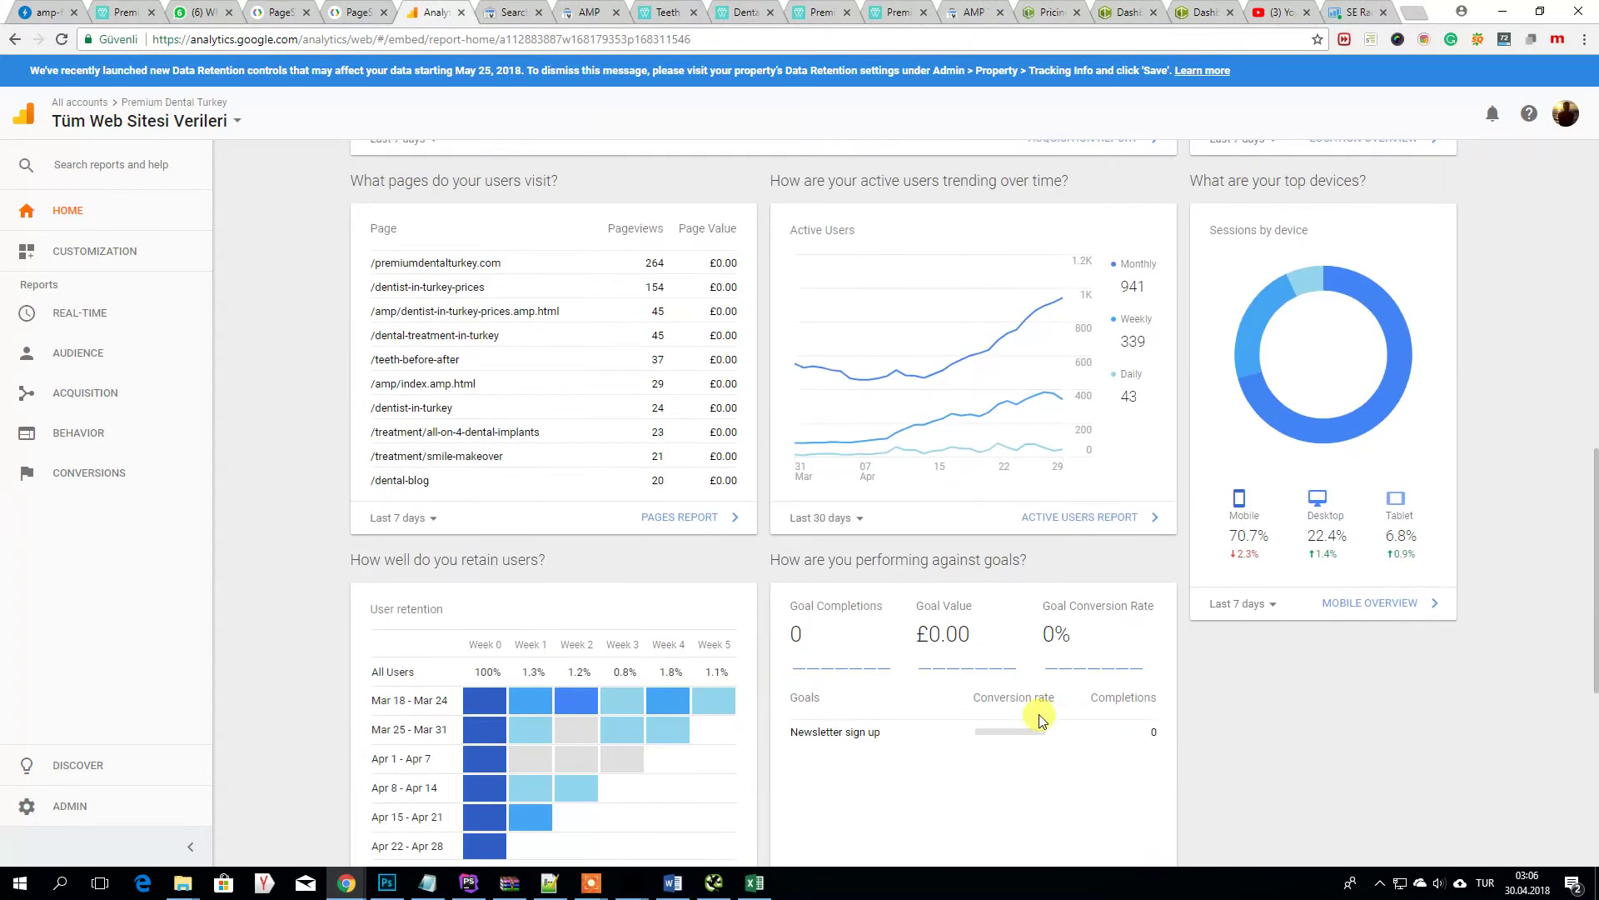
mouse_move(1062, 319)
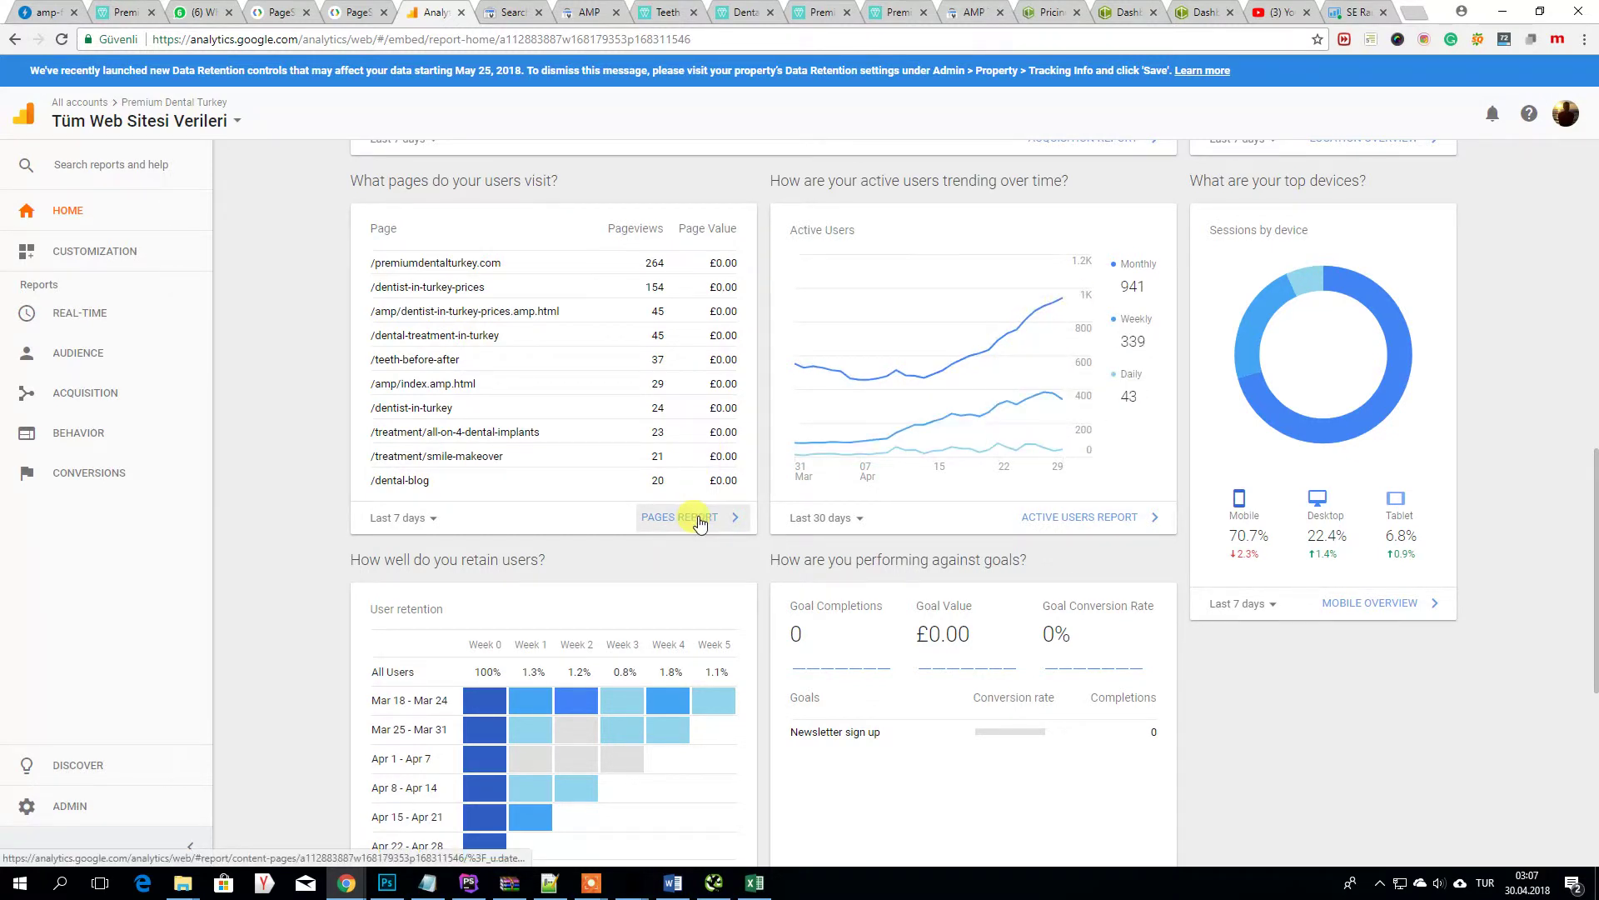
scroll(629, 653, down, 4)
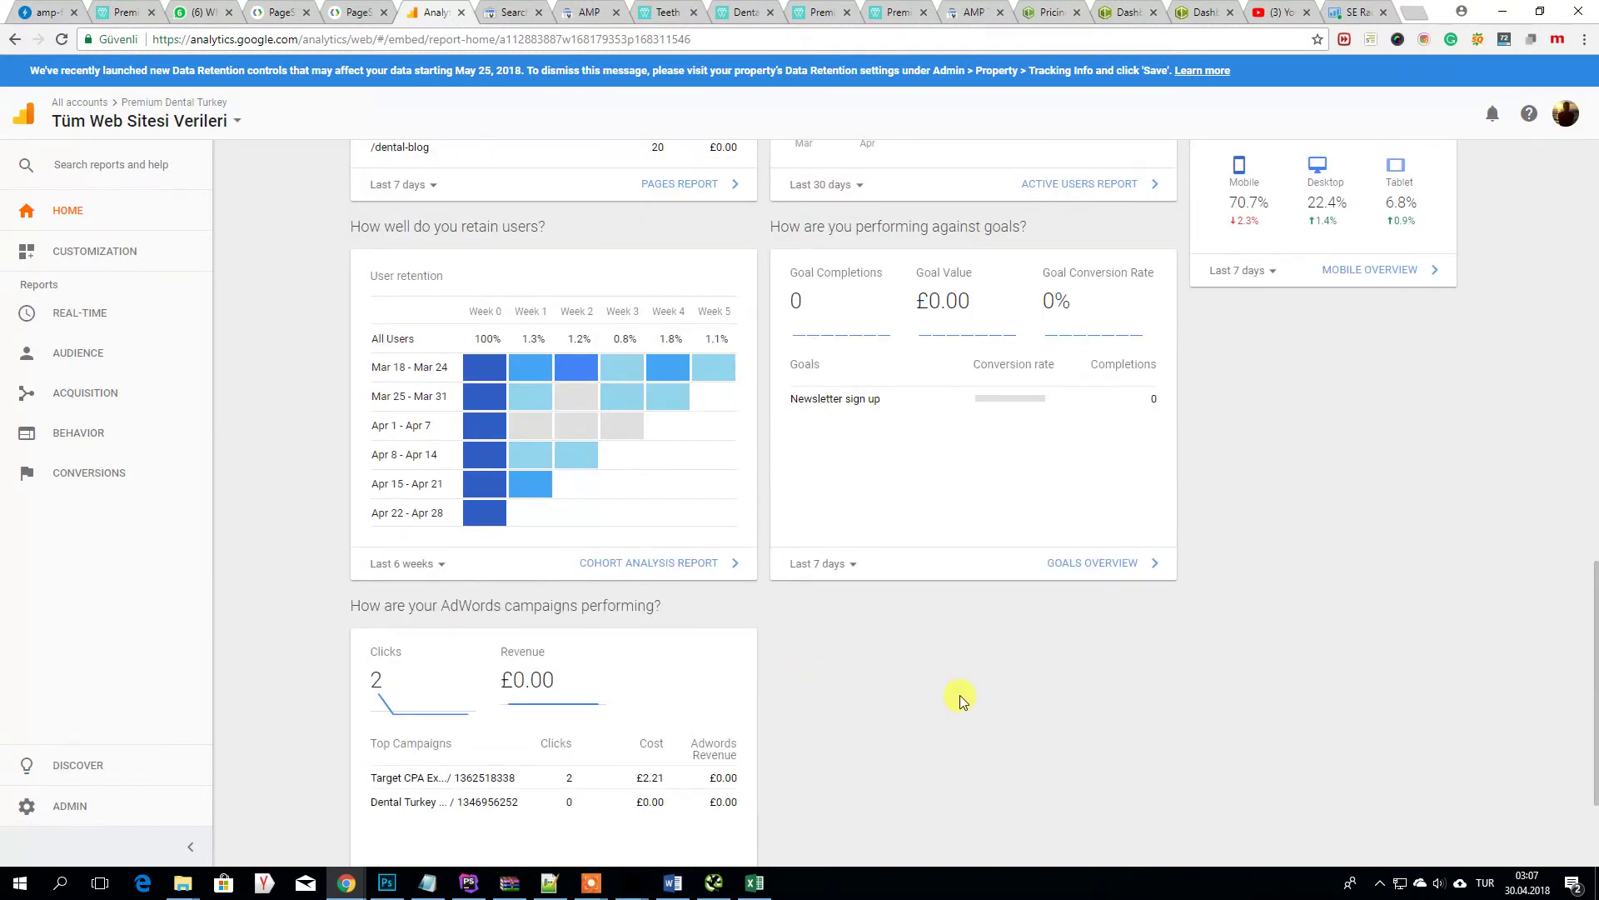
scroll(958, 696, down, 2)
scroll(967, 675, up, 12)
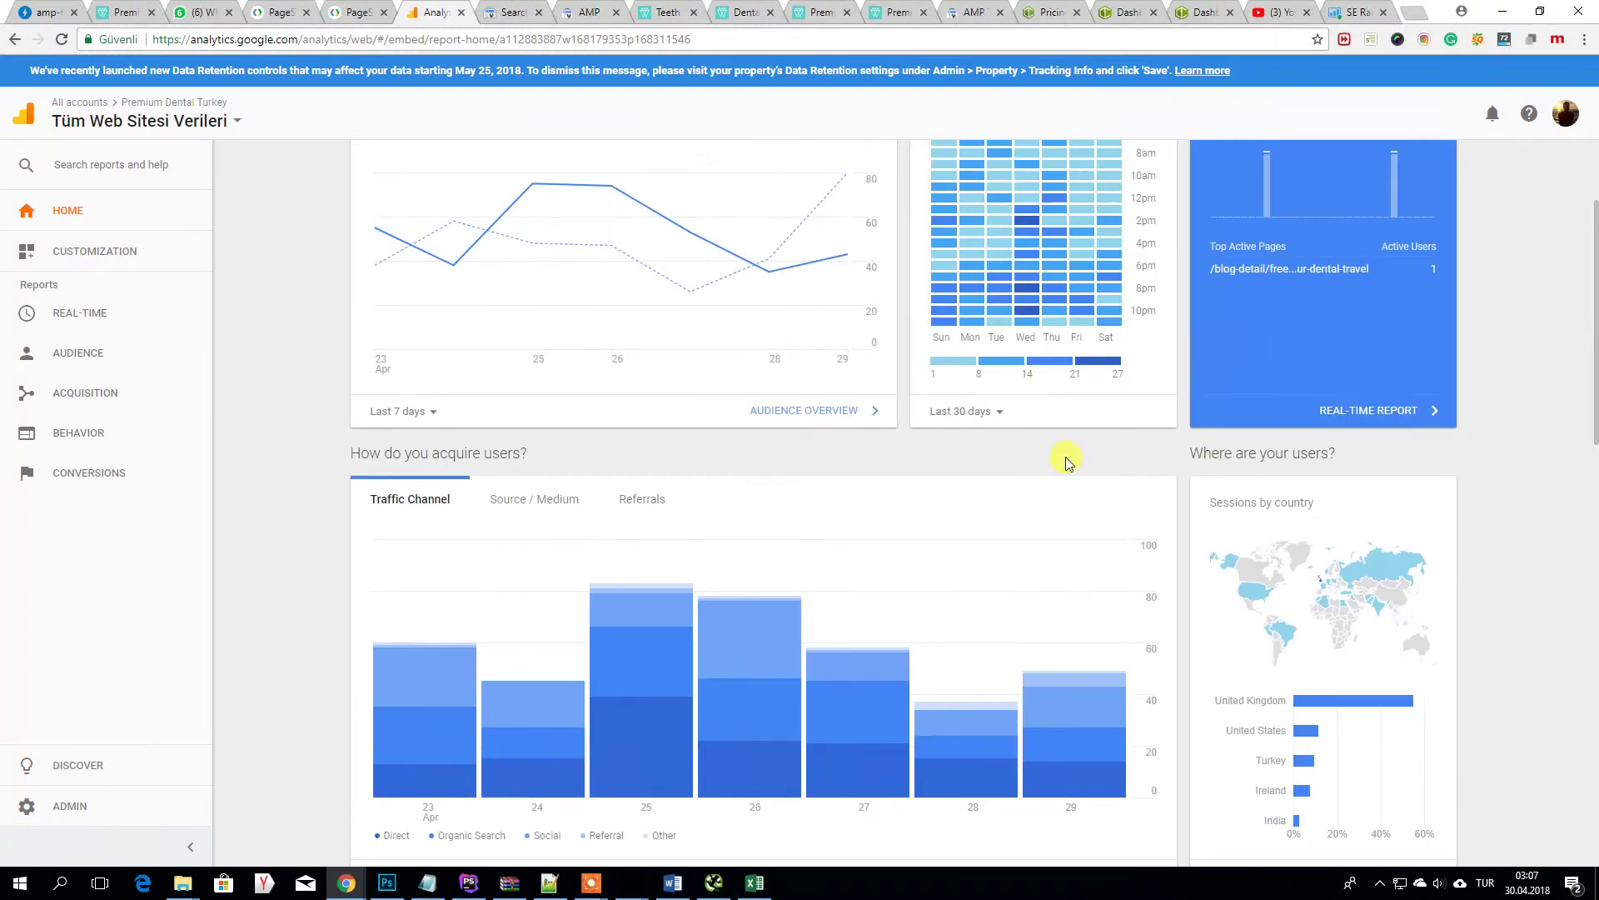
scroll(1036, 504, up, 2)
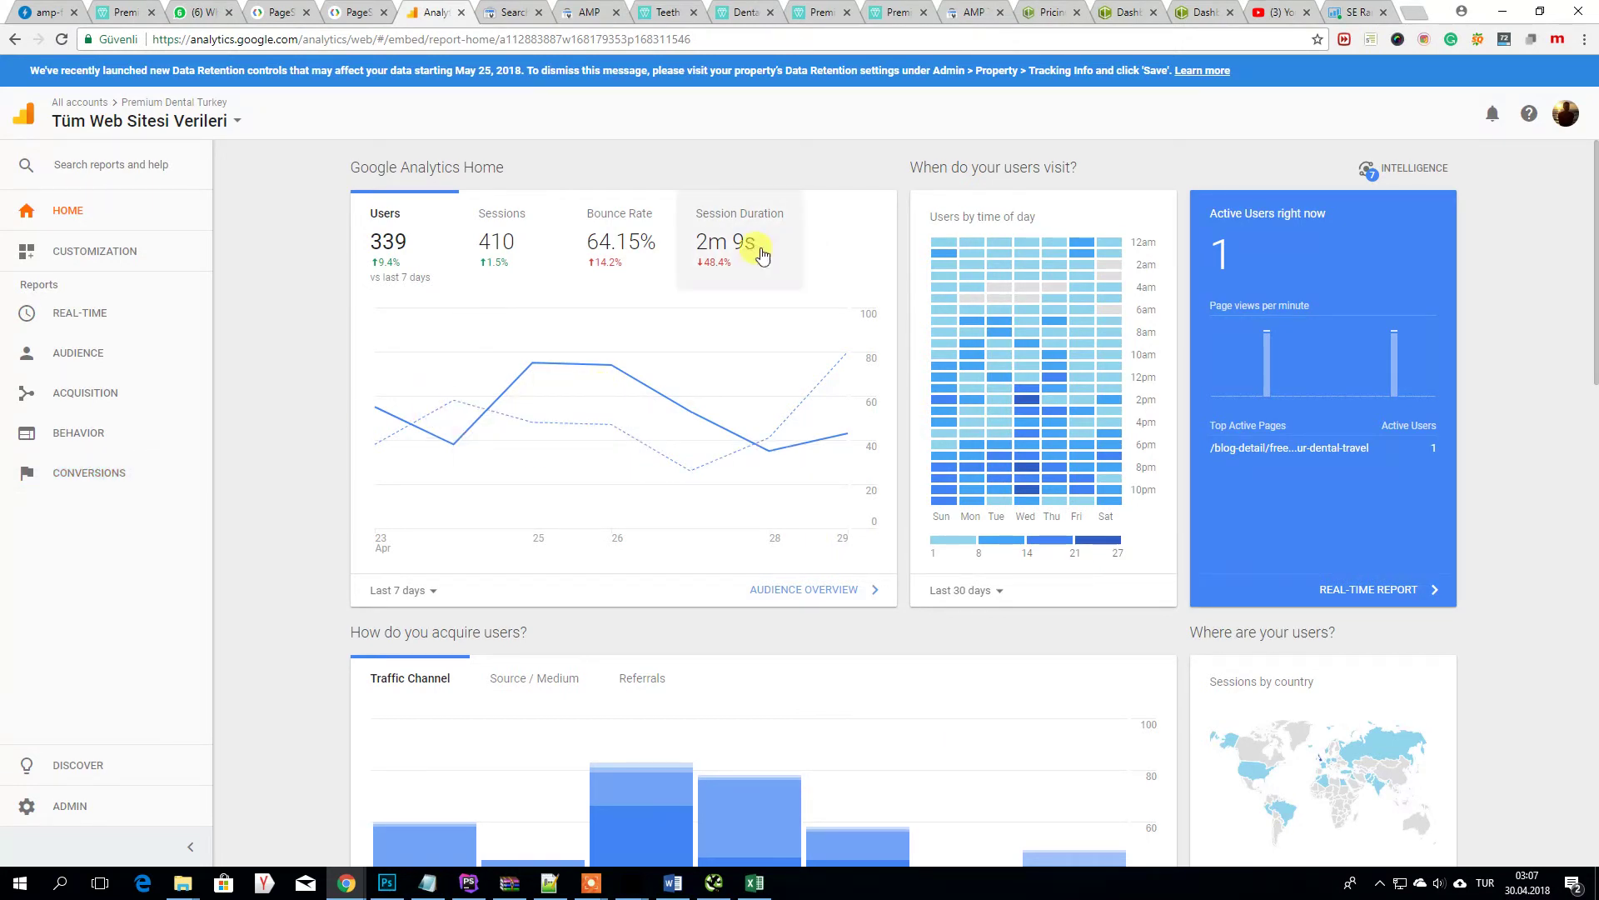
- Open the ABOUT US page of the AMP dentist-in-turkey site in phone view
click(127, 12)
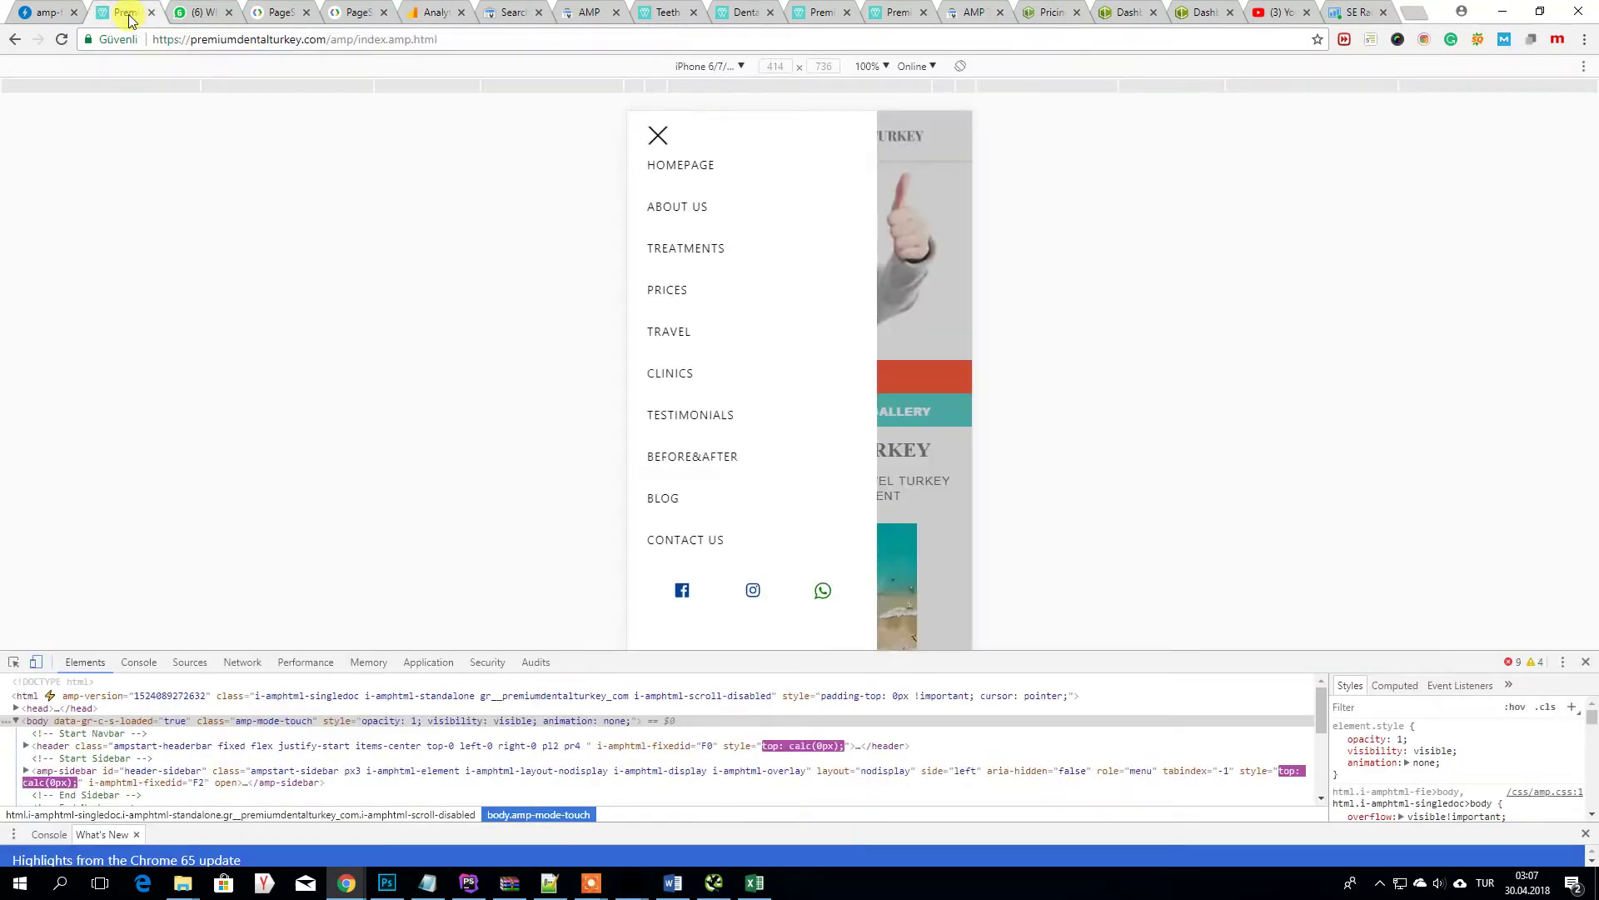
click(691, 213)
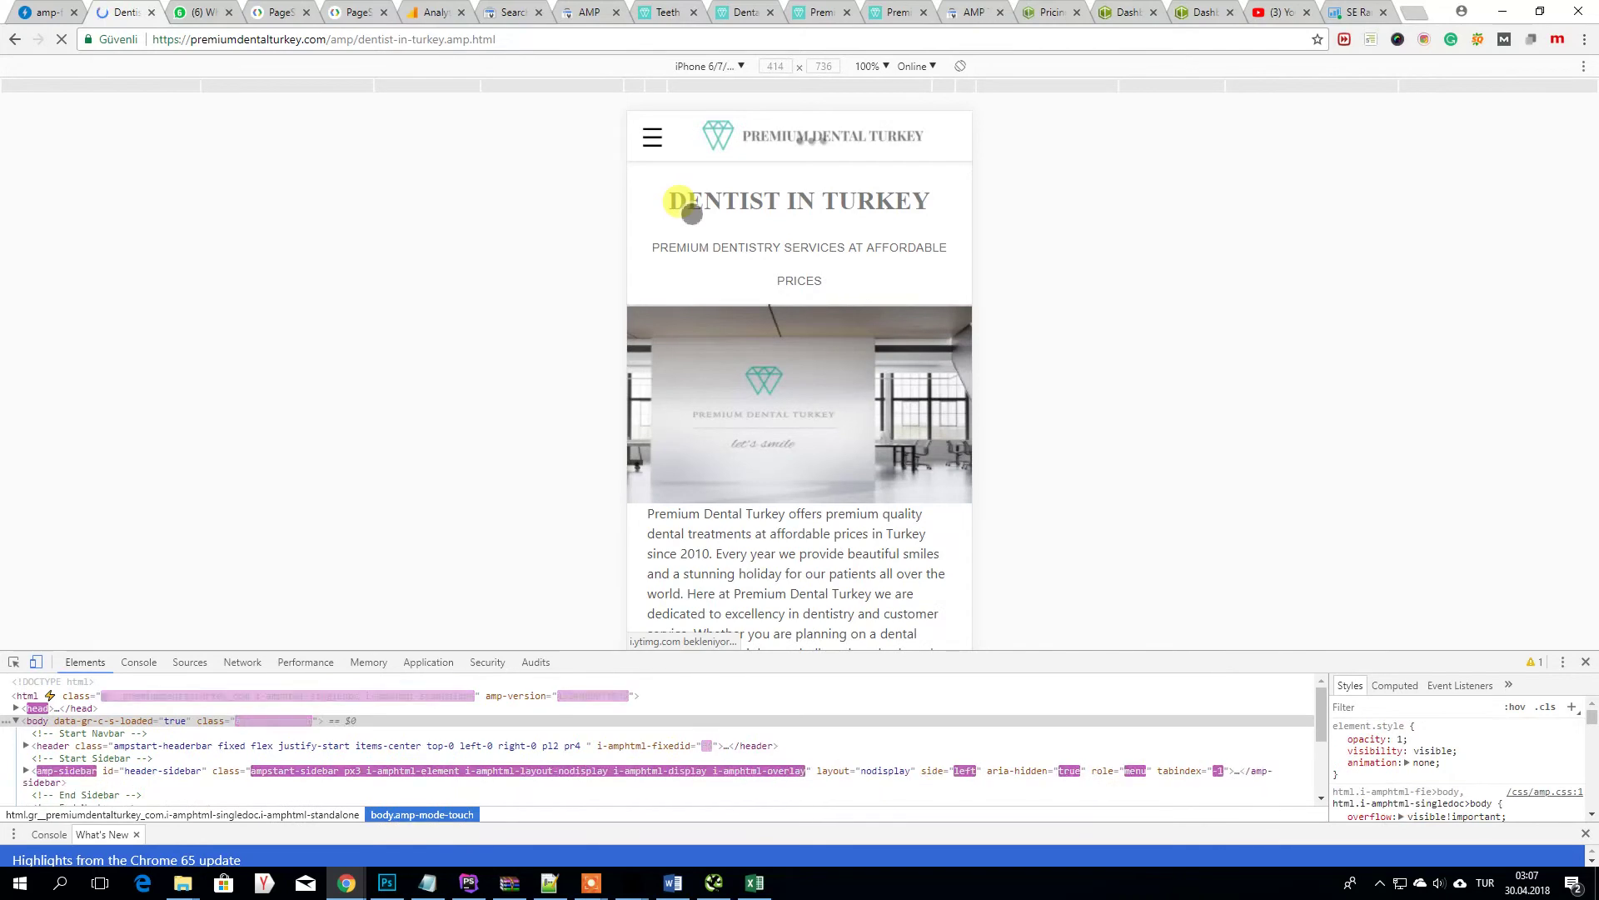
scroll(806, 489, down, 3)
scroll(810, 493, down, 10)
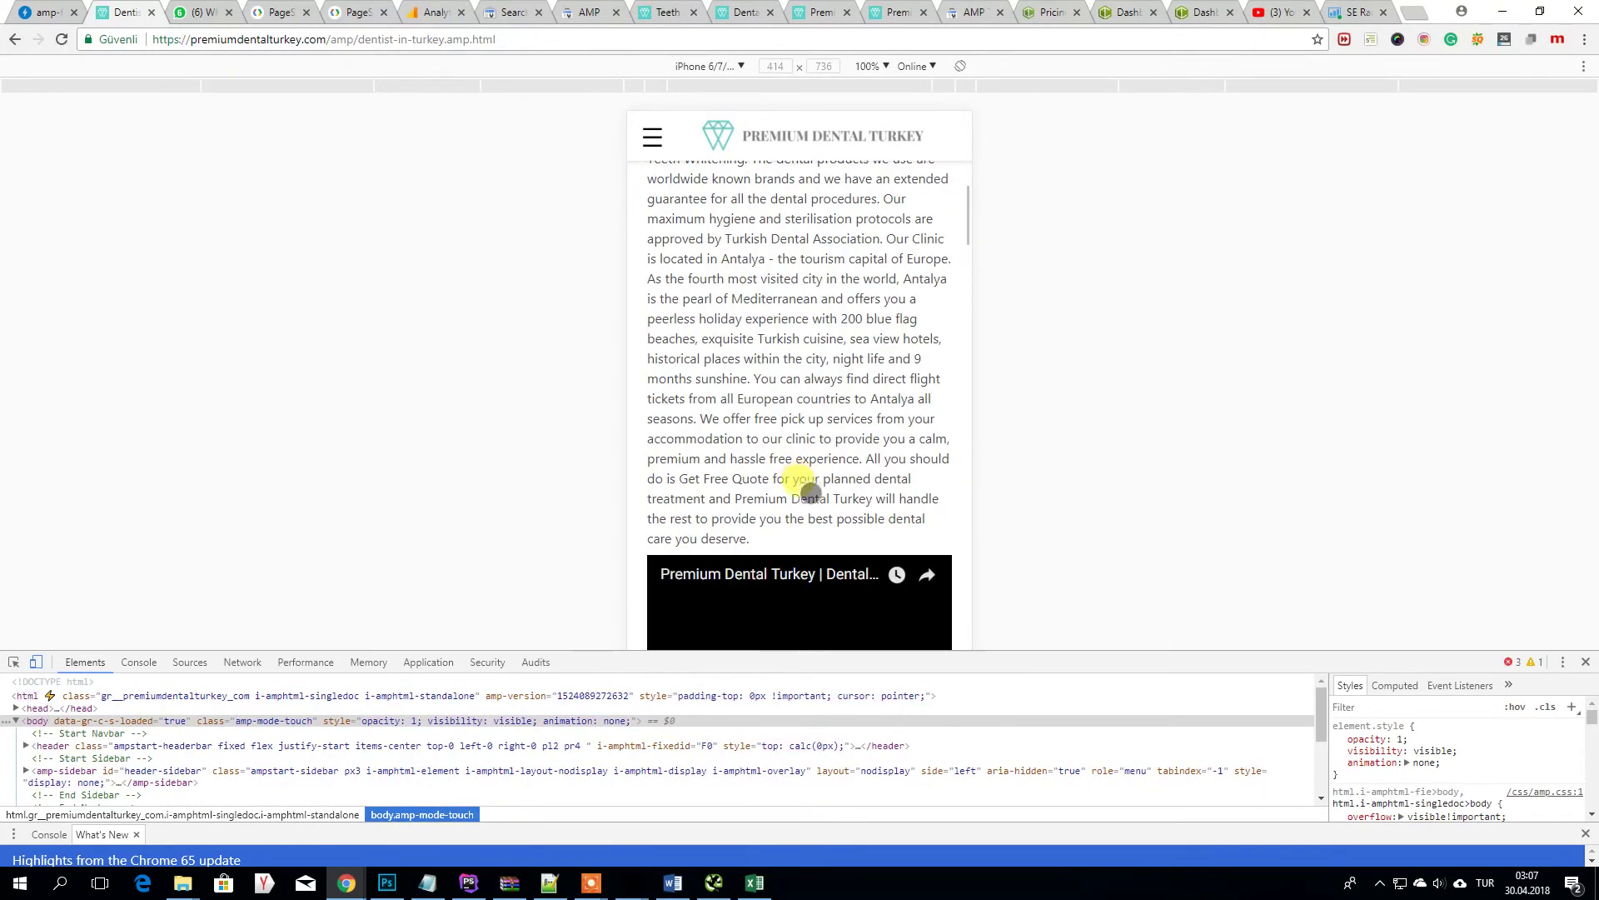
scroll(790, 547, down, 8)
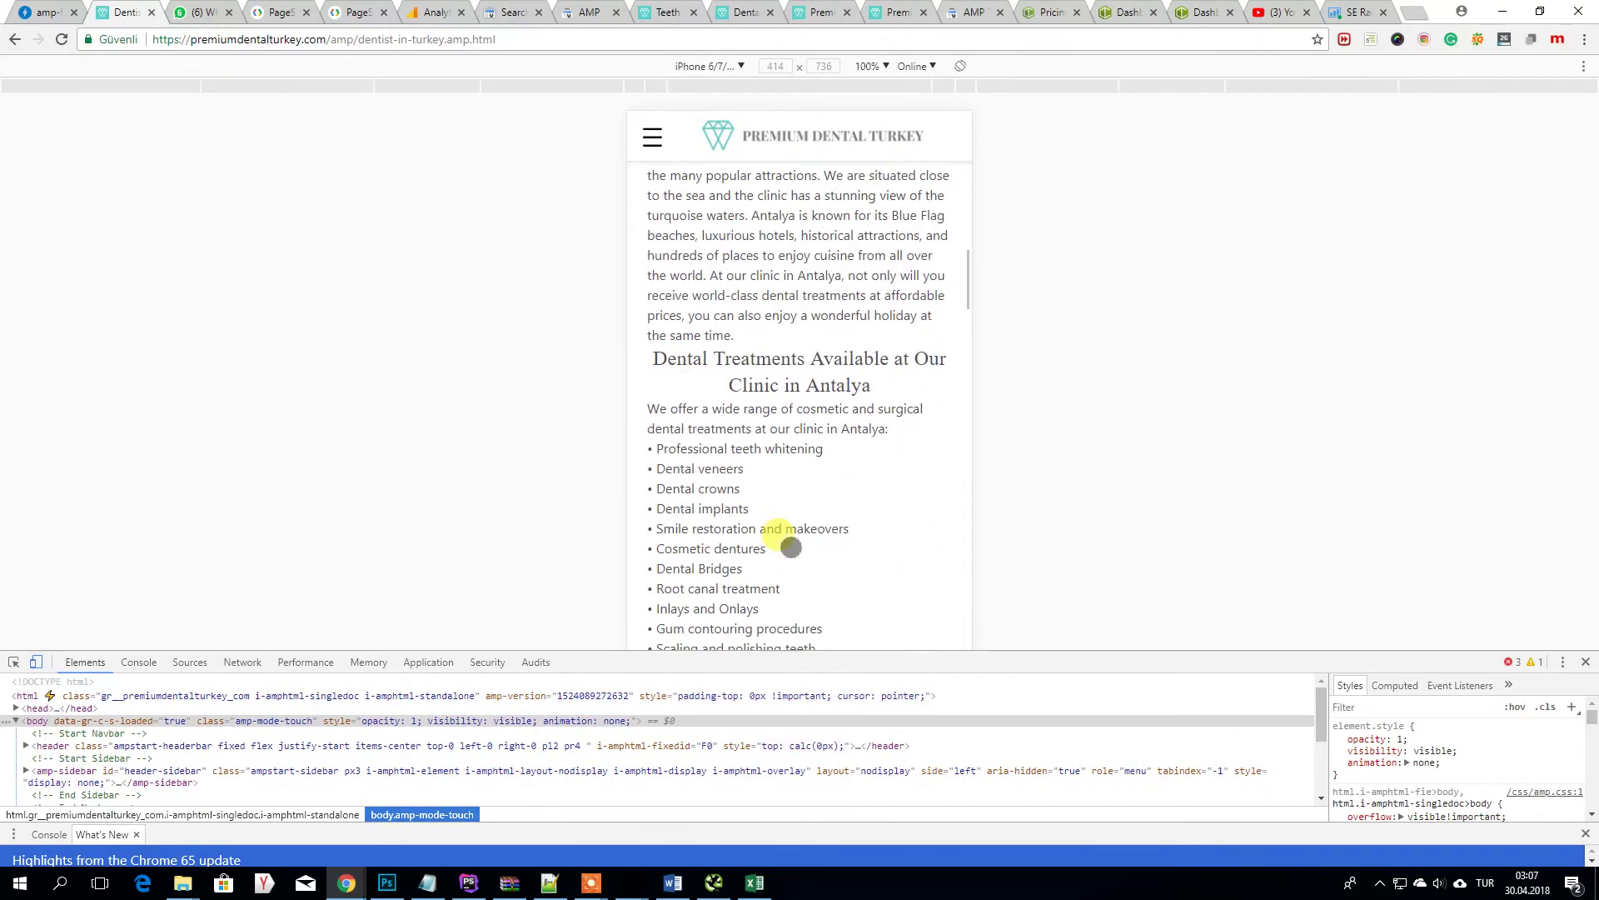
scroll(791, 546, down, 9)
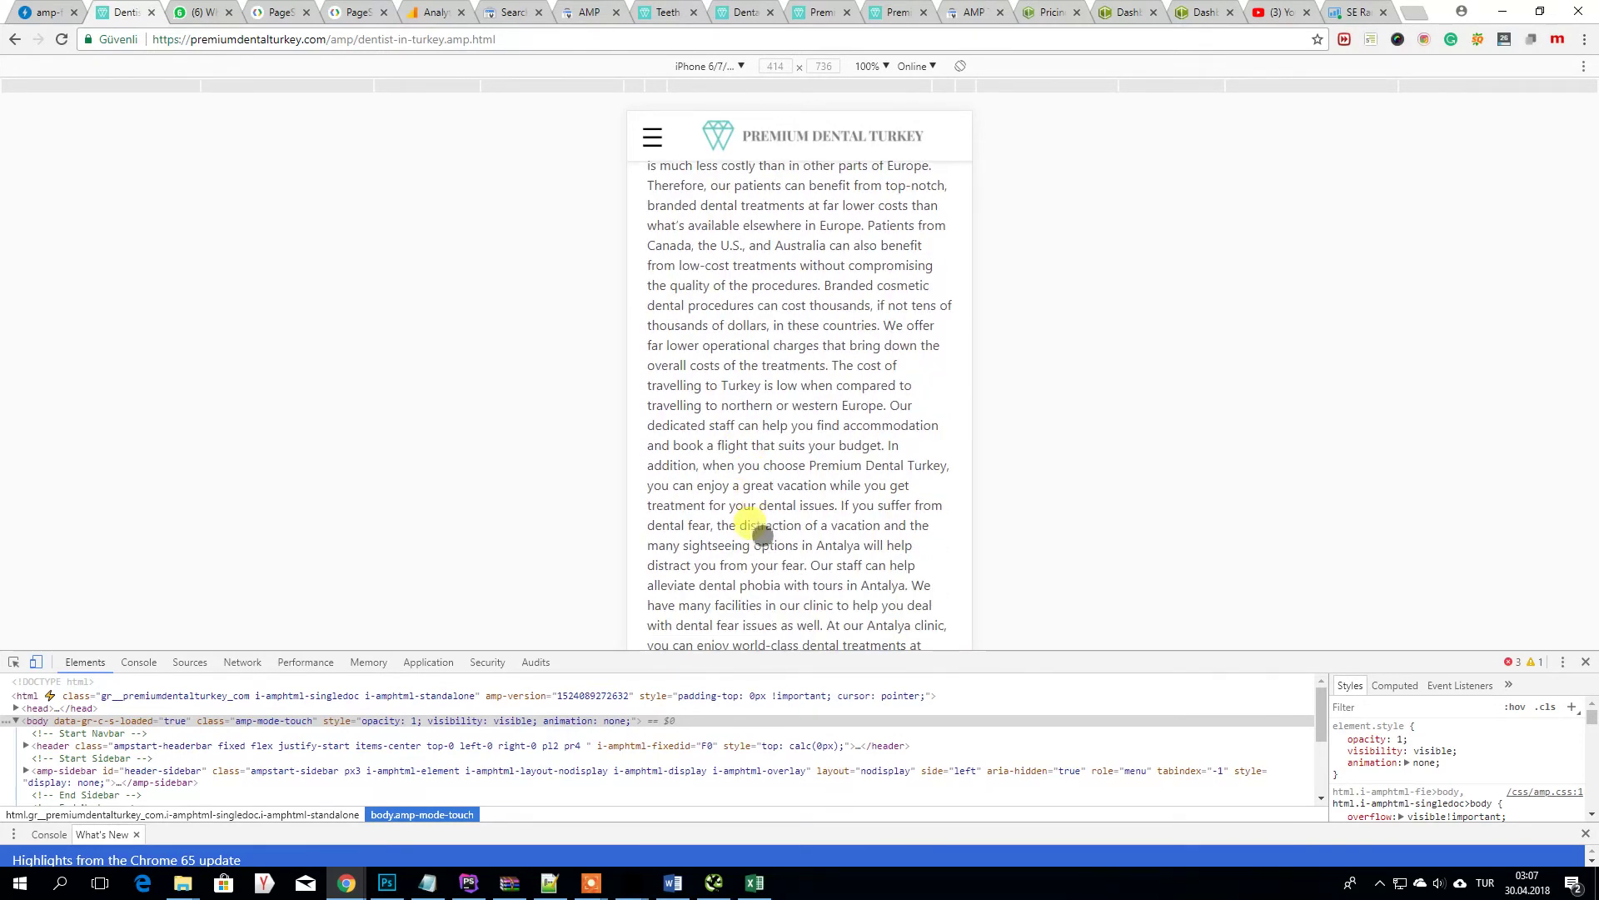
- Open the AMP site's sidebar menu listing Homepage through Contact Us
scroll(762, 533, down, 10)
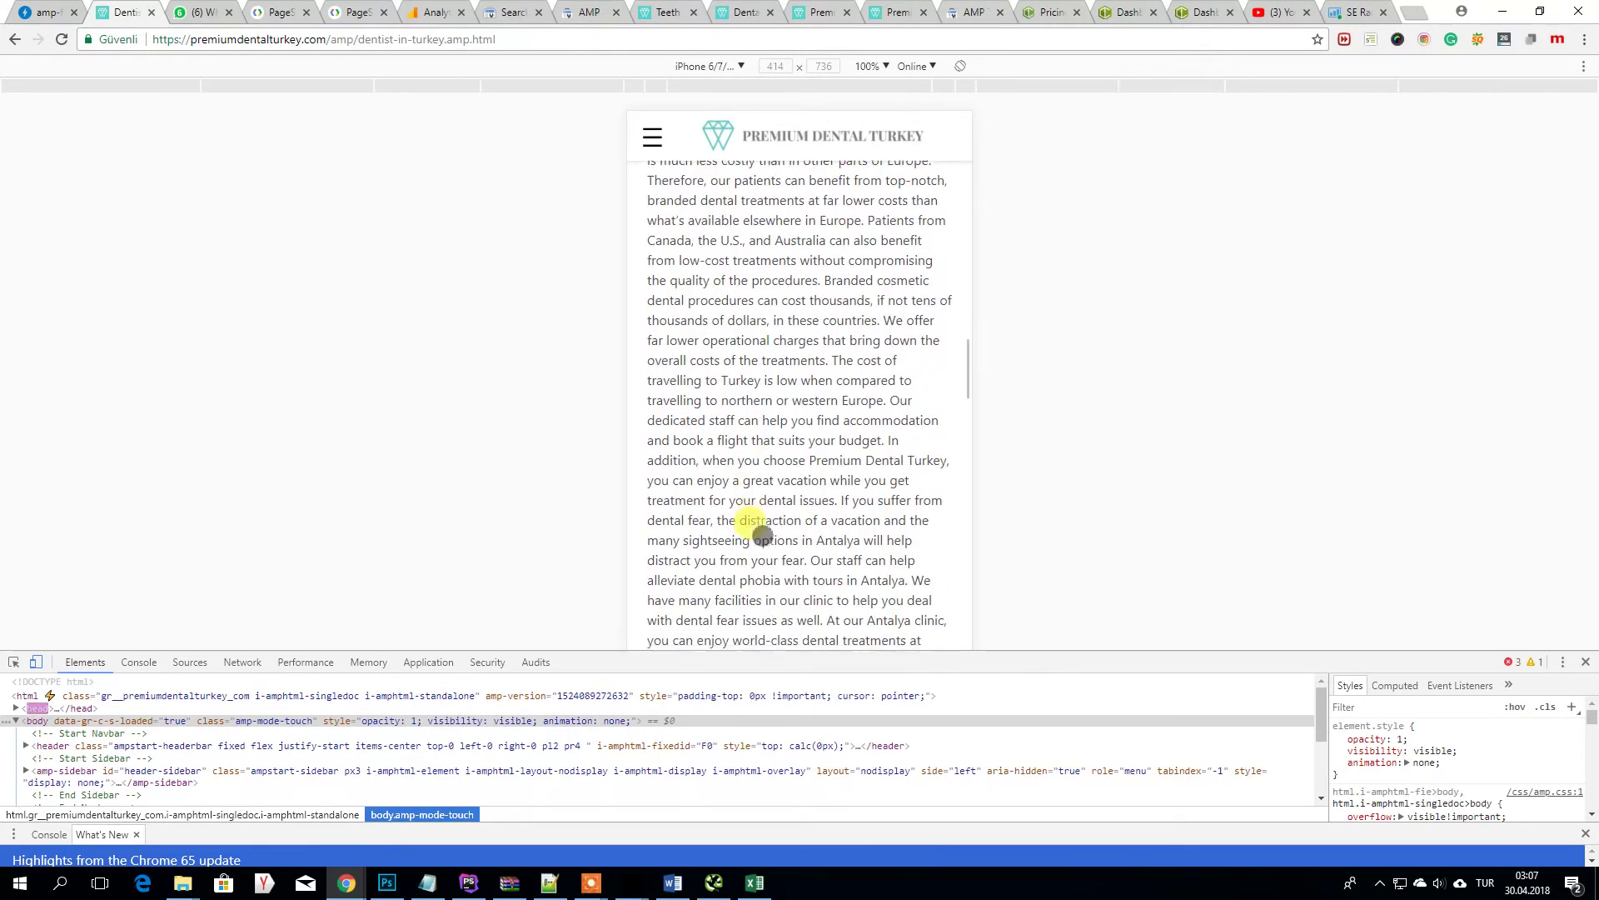
scroll(761, 535, down, 1)
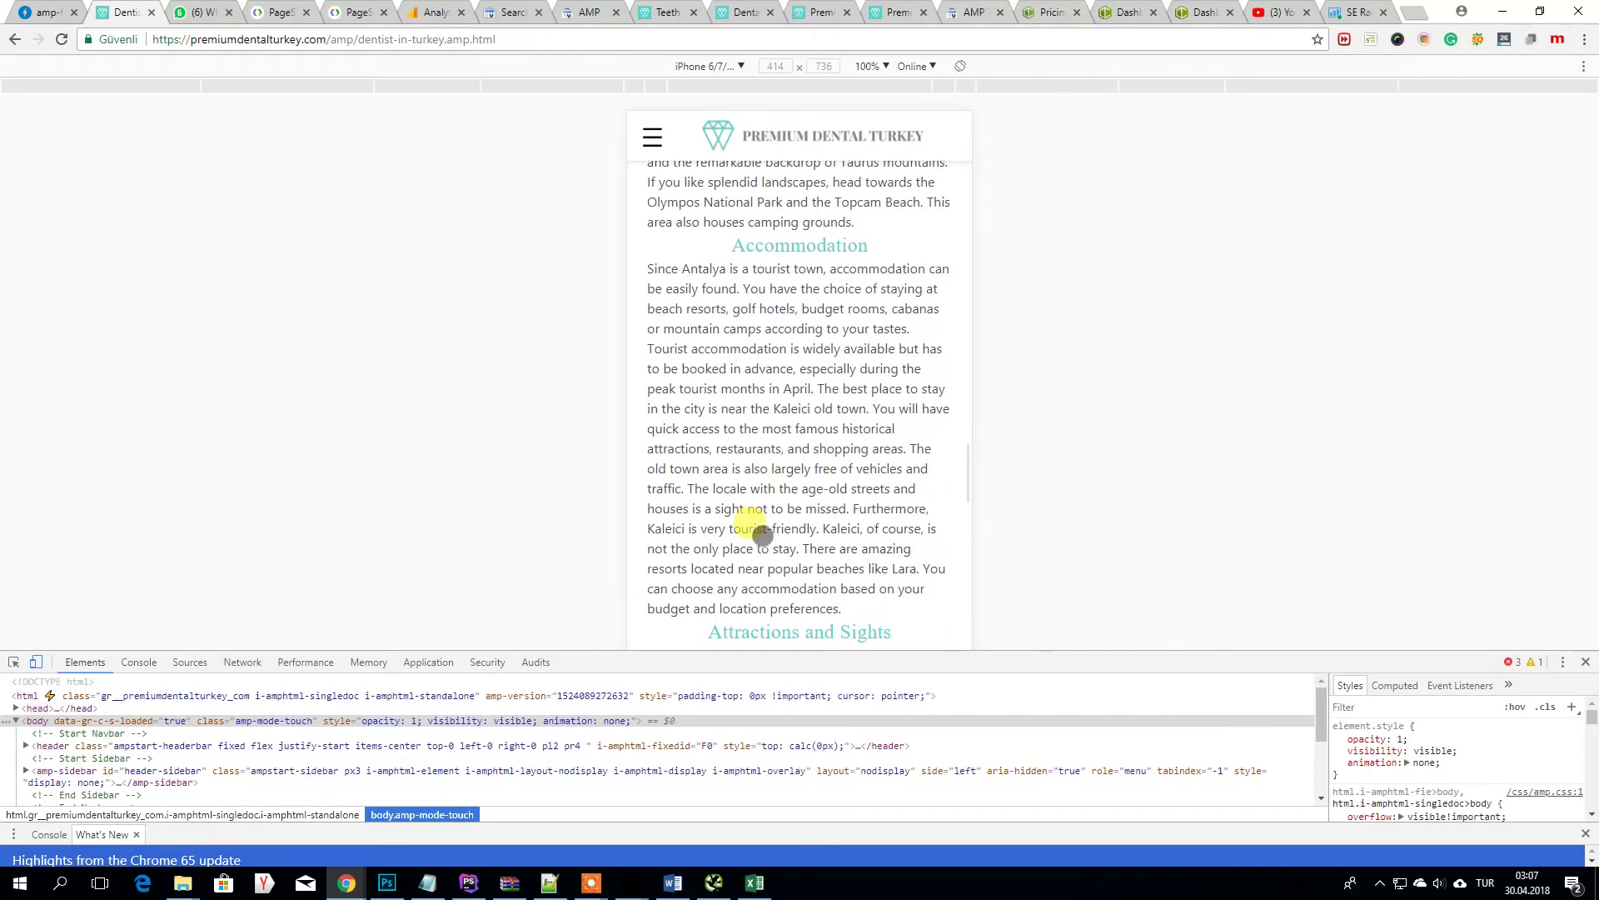
scroll(761, 535, down, 4)
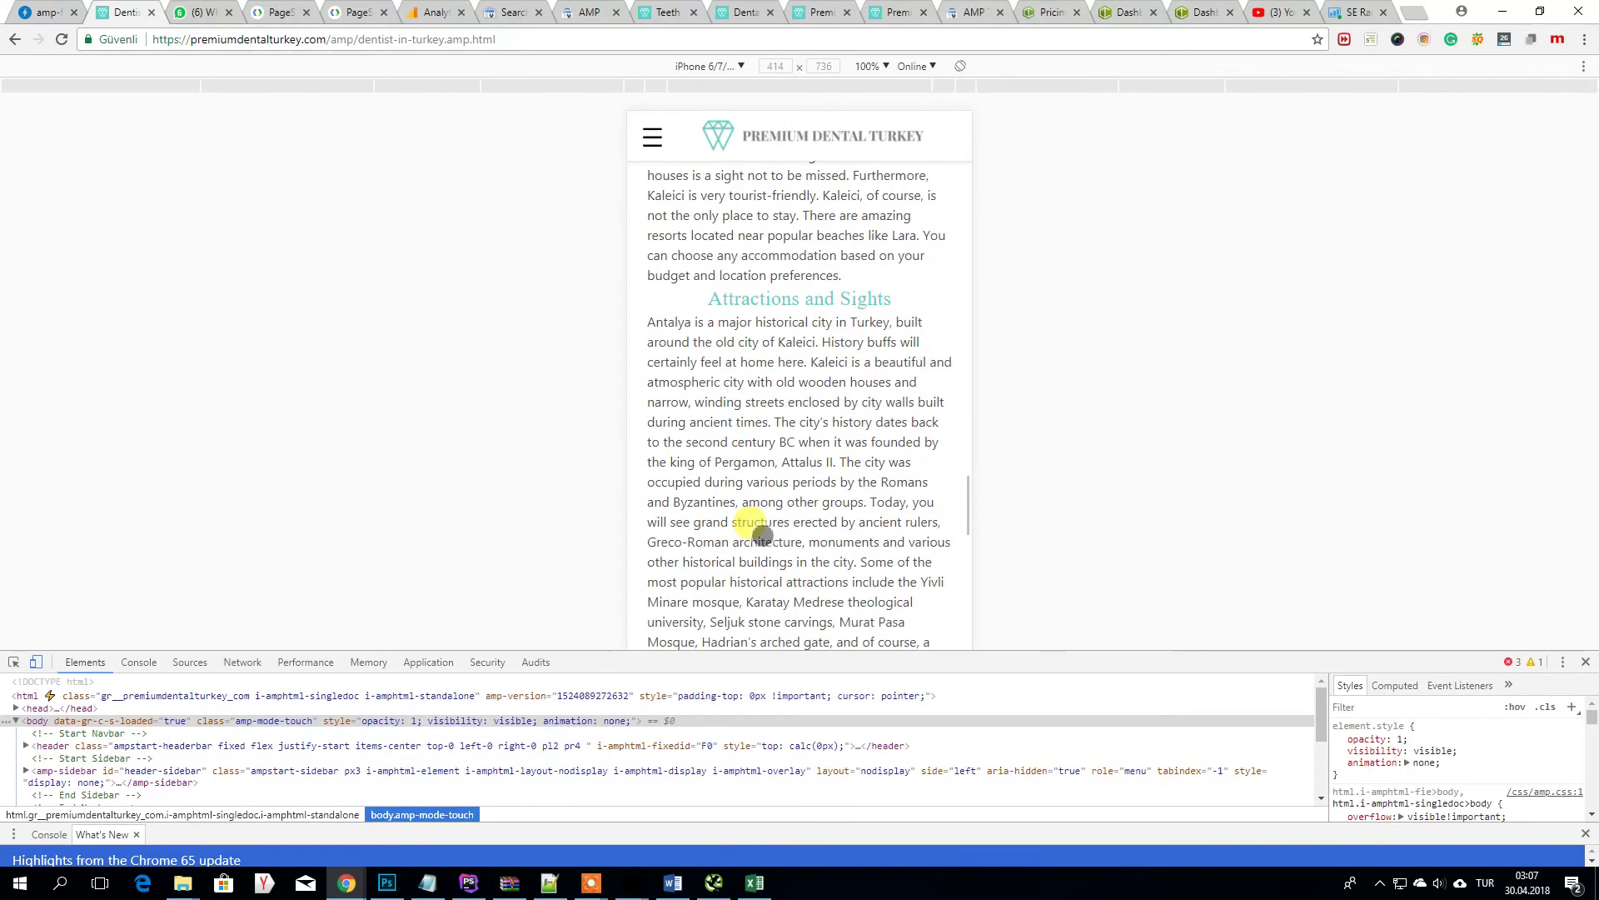
scroll(761, 534, up, 14)
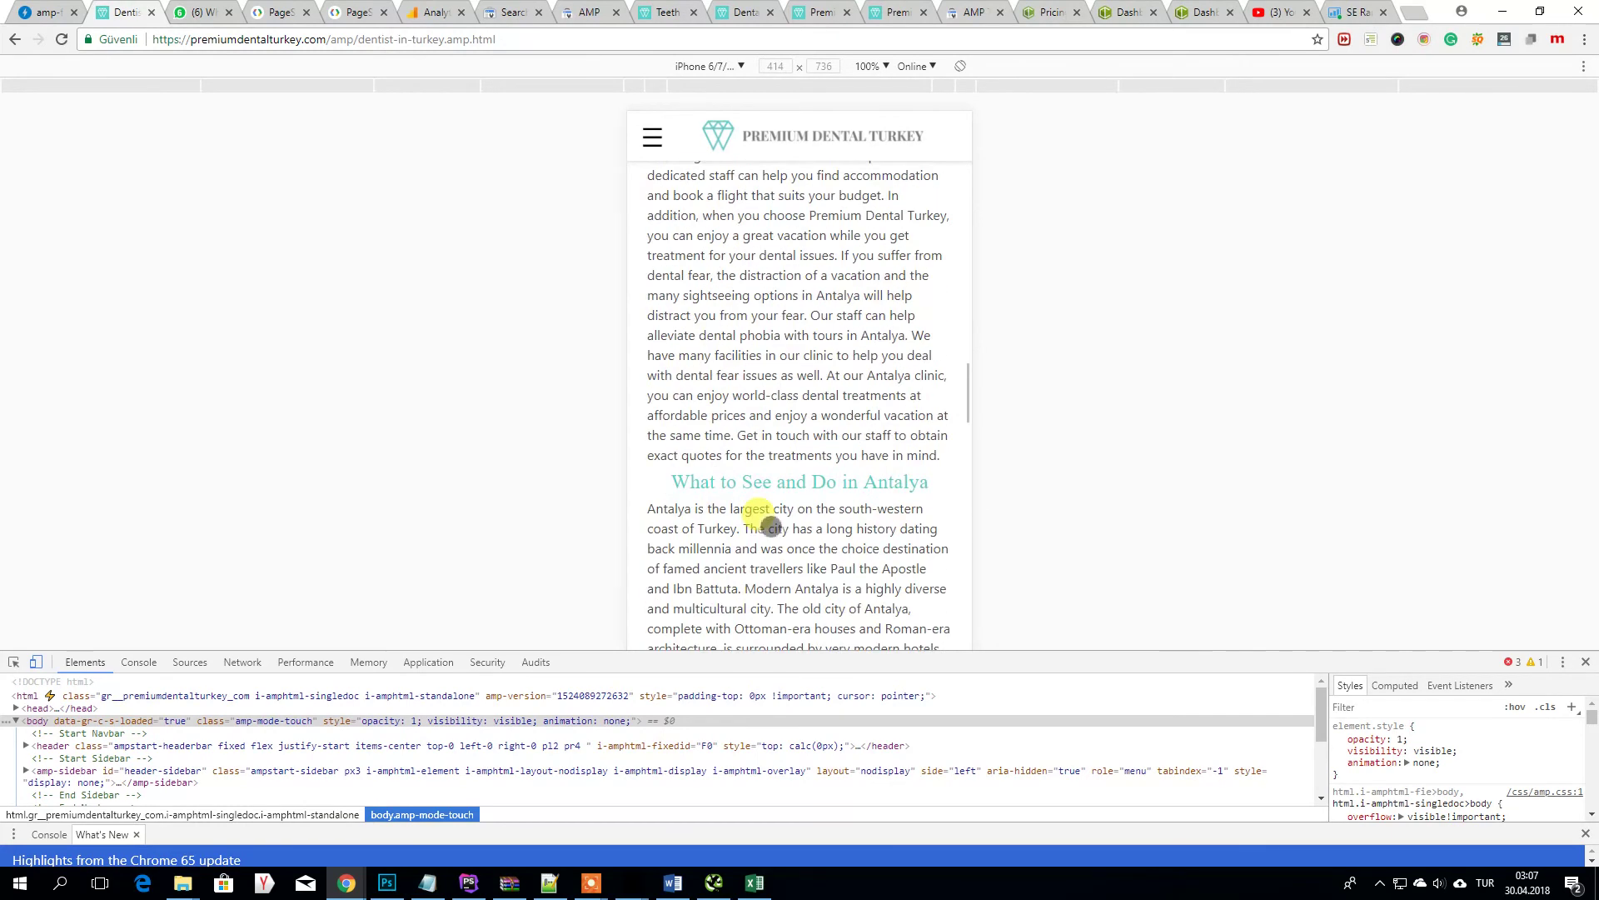
click(653, 136)
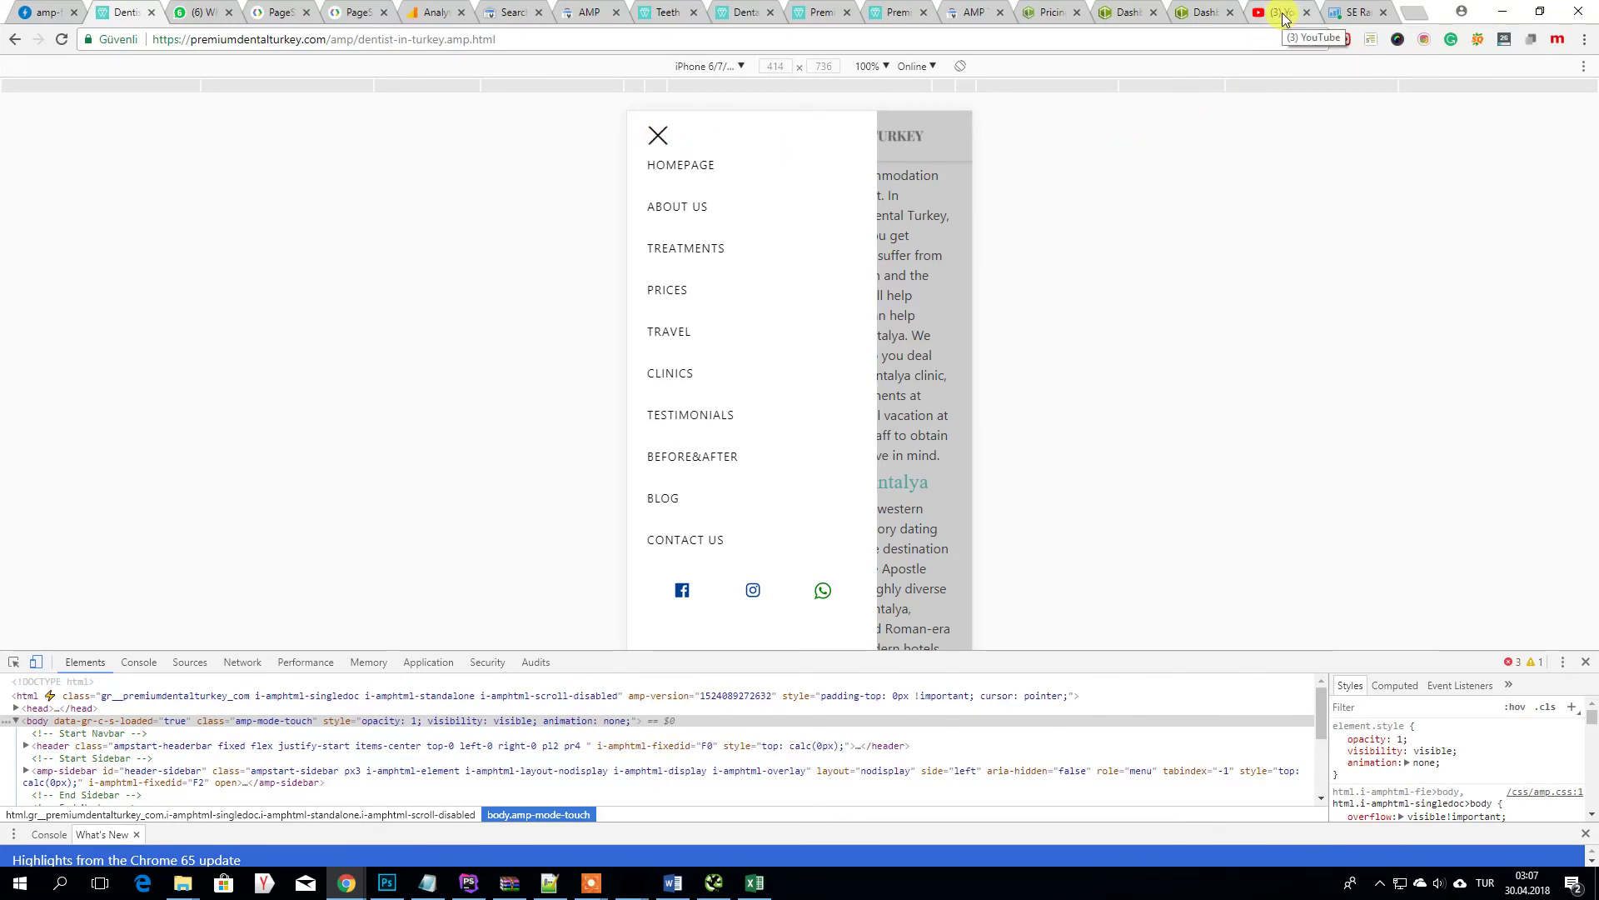
key(Tab)
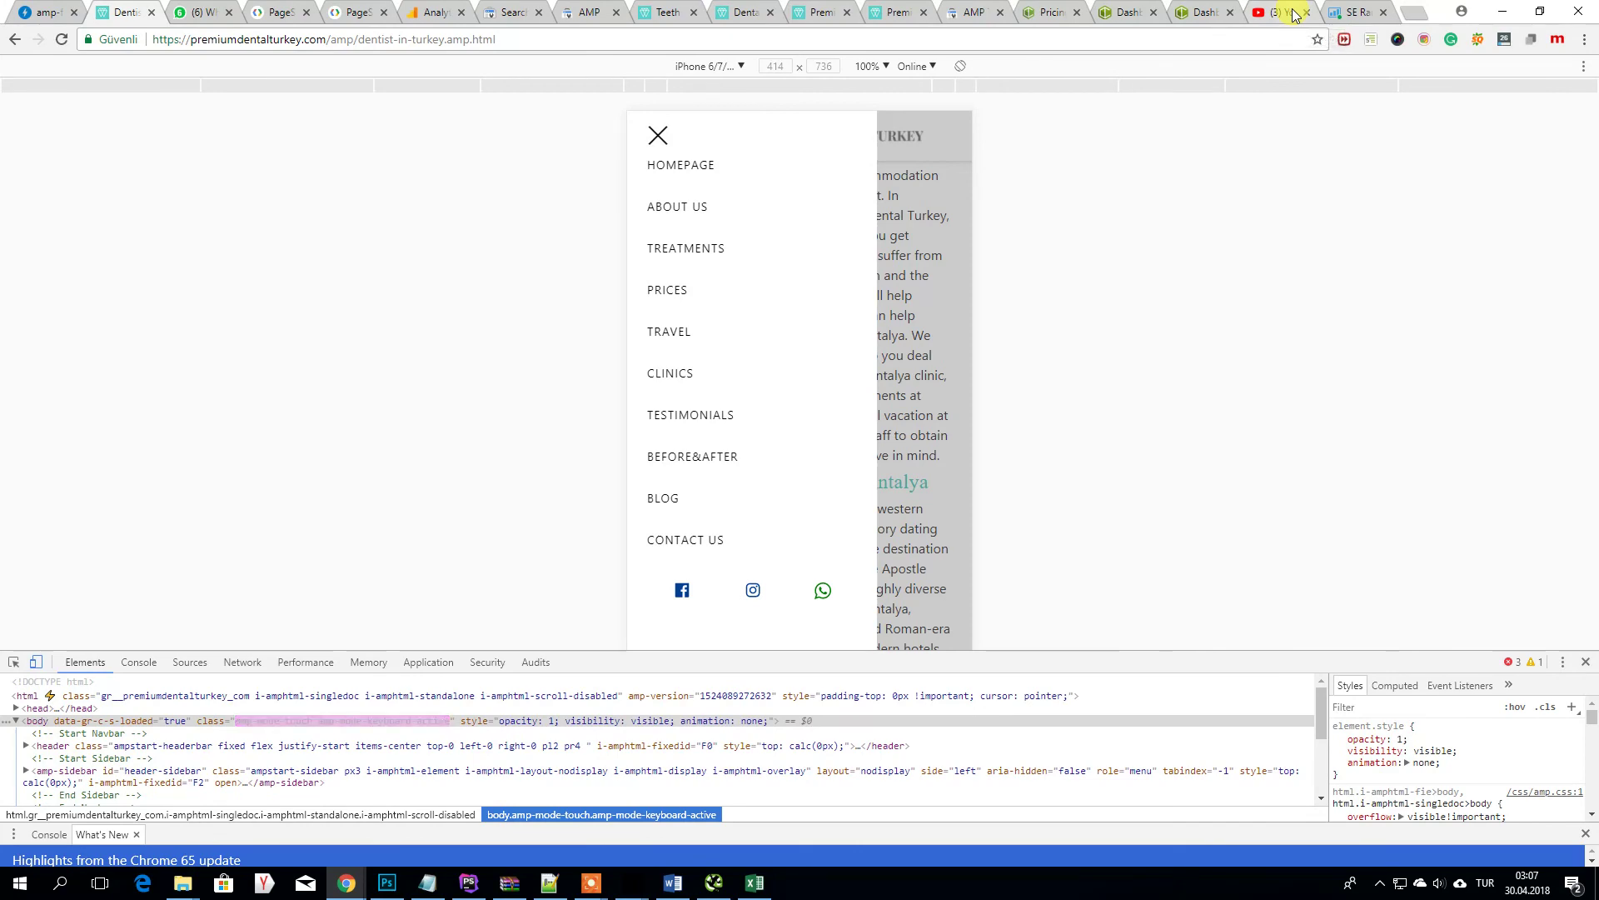